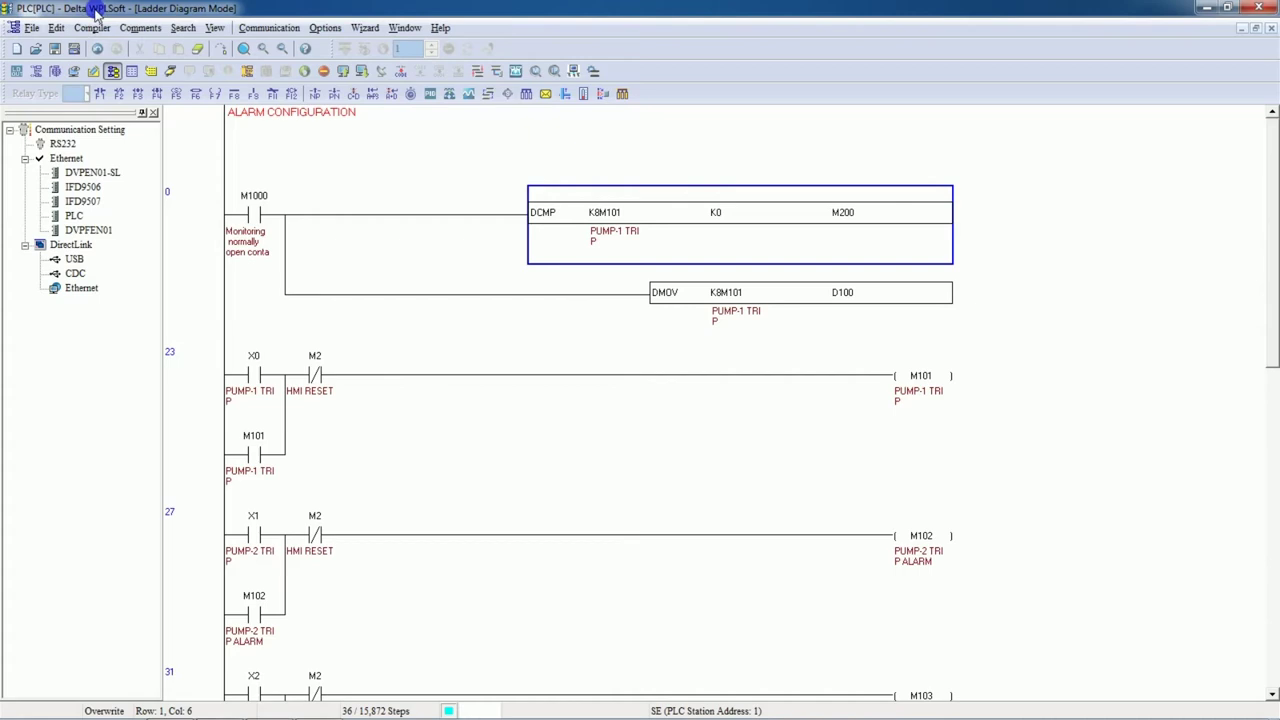
Examine the alarm configuration heading and the M1000 rung leading to the DCMP instruction.
left_click(200, 250)
key("Up")
key("Right")
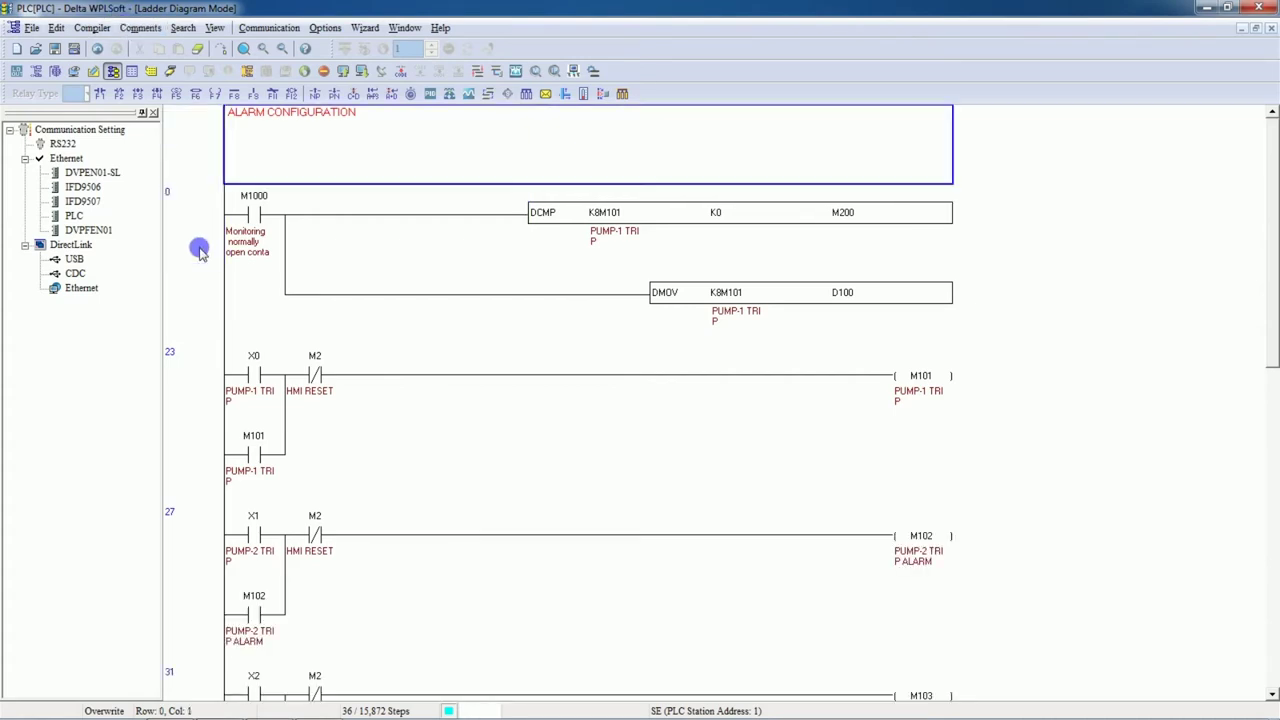
left_click(267, 233)
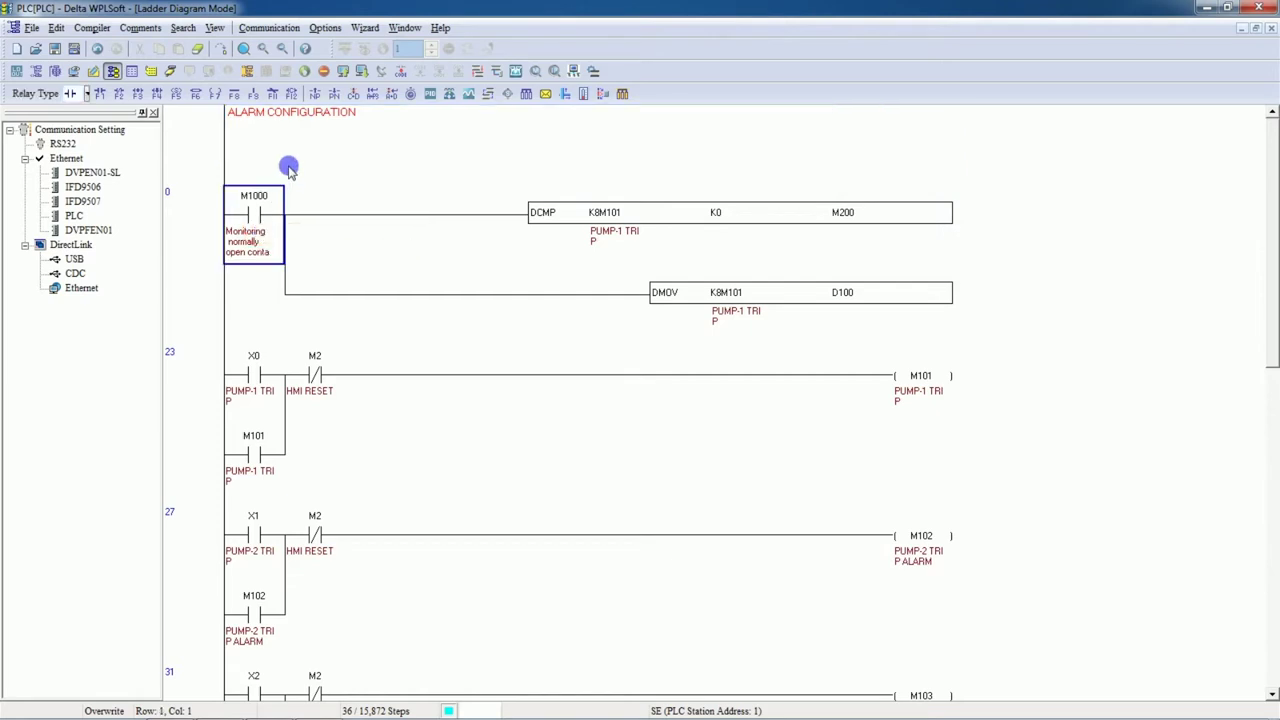
key("Right")
key("Right")
key("Right")
key("Right")
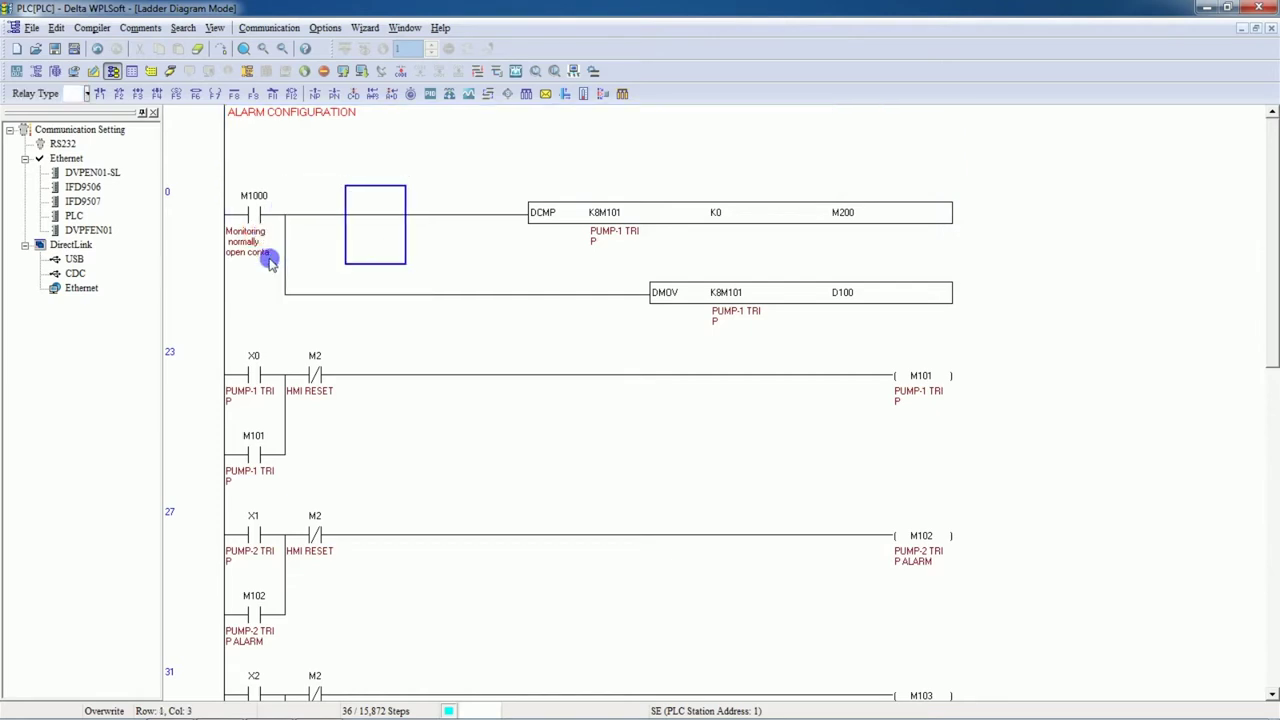
key("Right")
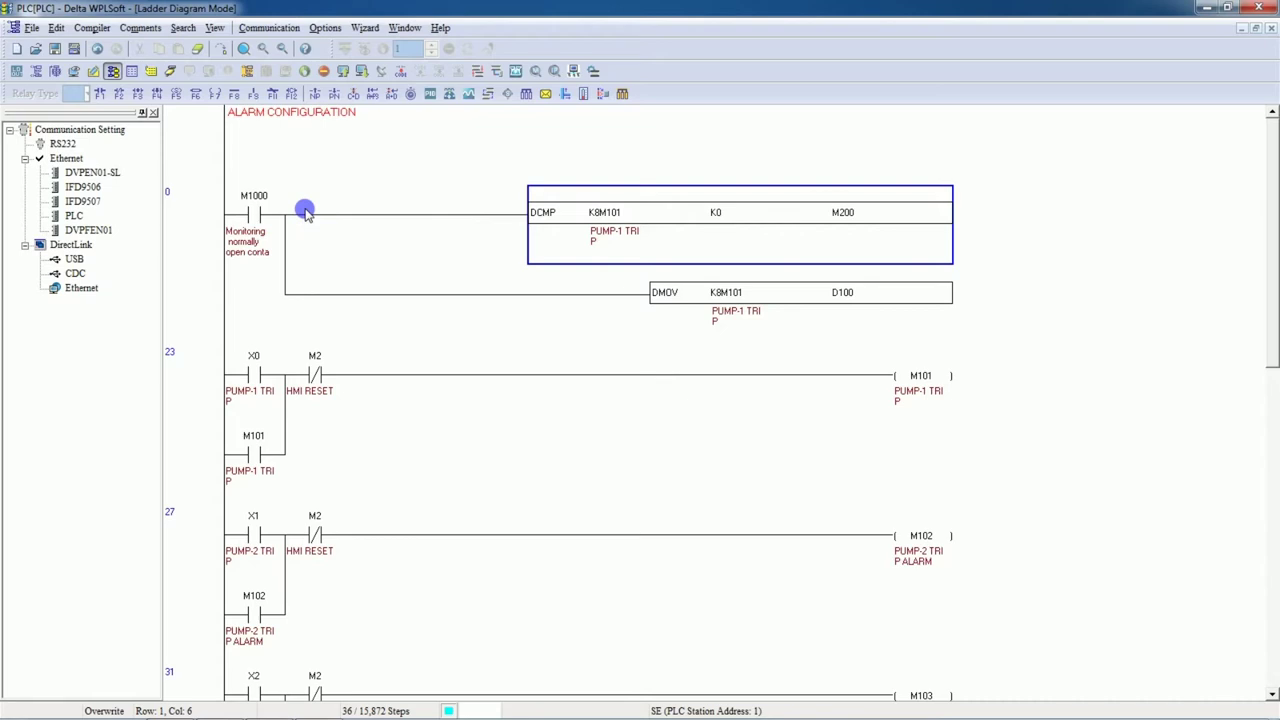
Open the DCMP K8M101 K0 M200 instruction on the M1000 rung, inspect its K8 prefix and accept it.
double_click(602, 226)
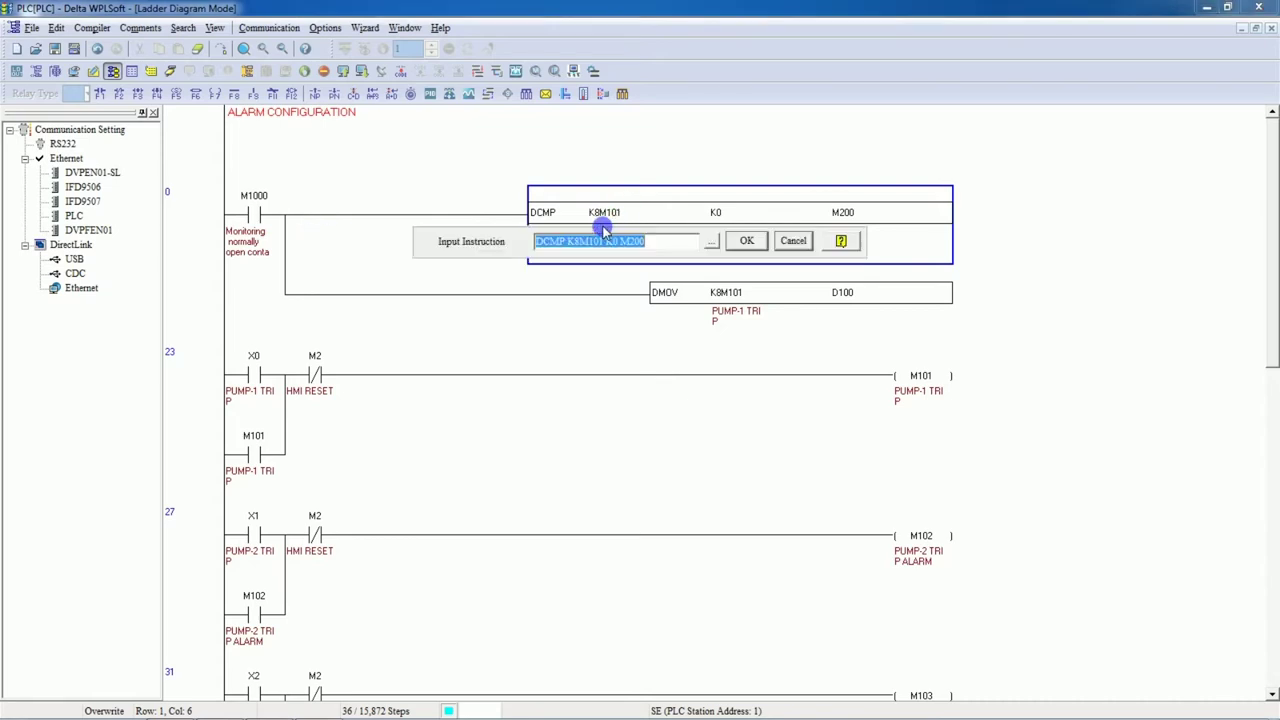
left_click(572, 250)
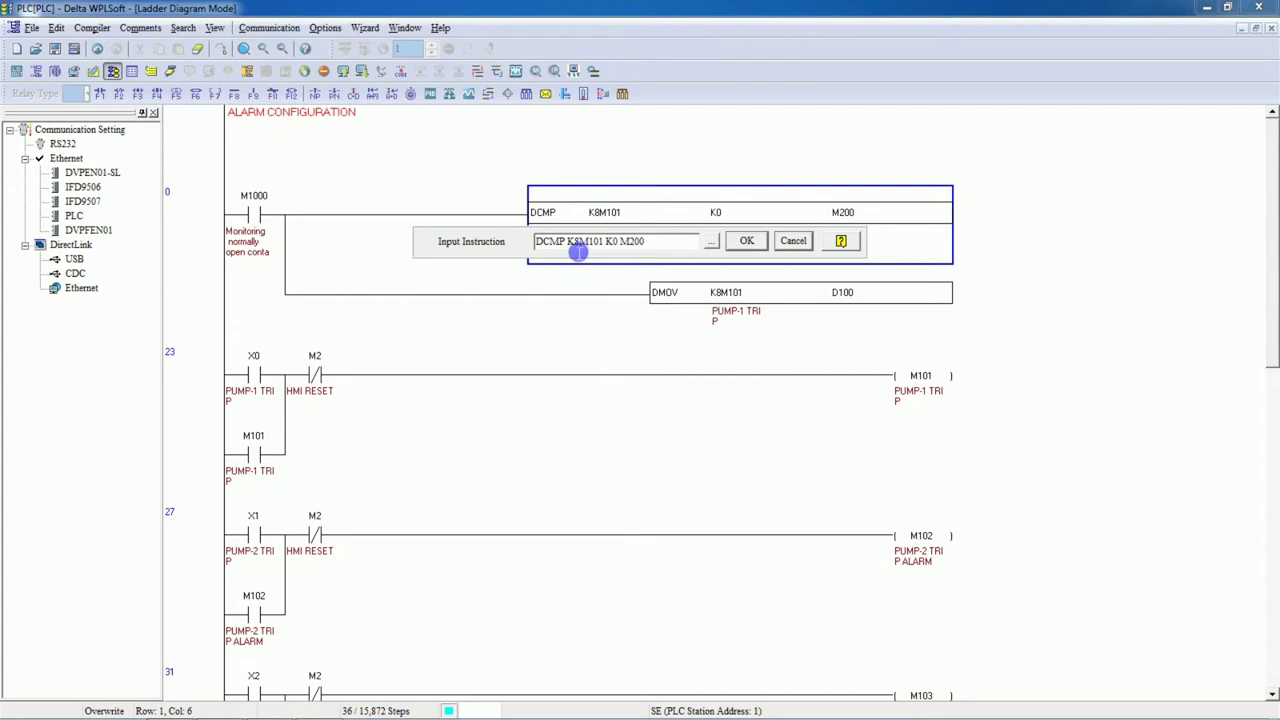
left_click_drag(568, 246, 583, 249)
left_click(573, 249)
left_click(745, 243)
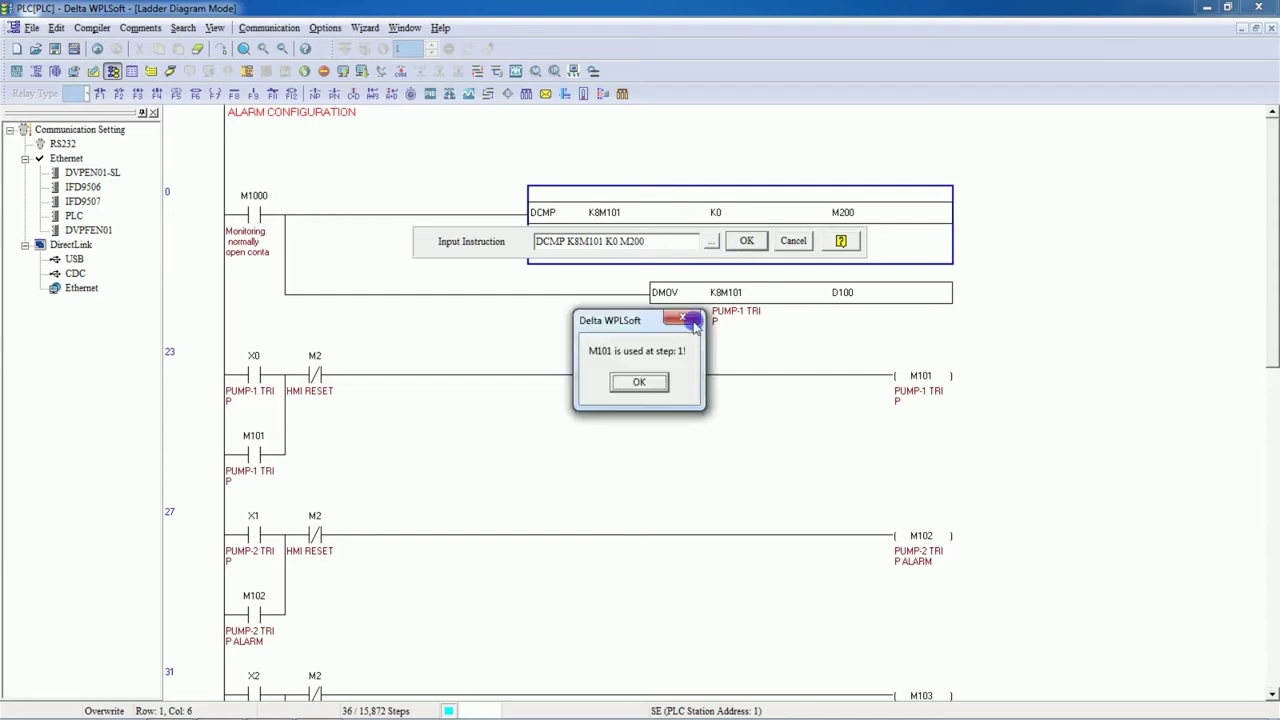
left_click(645, 380)
left_click(508, 278)
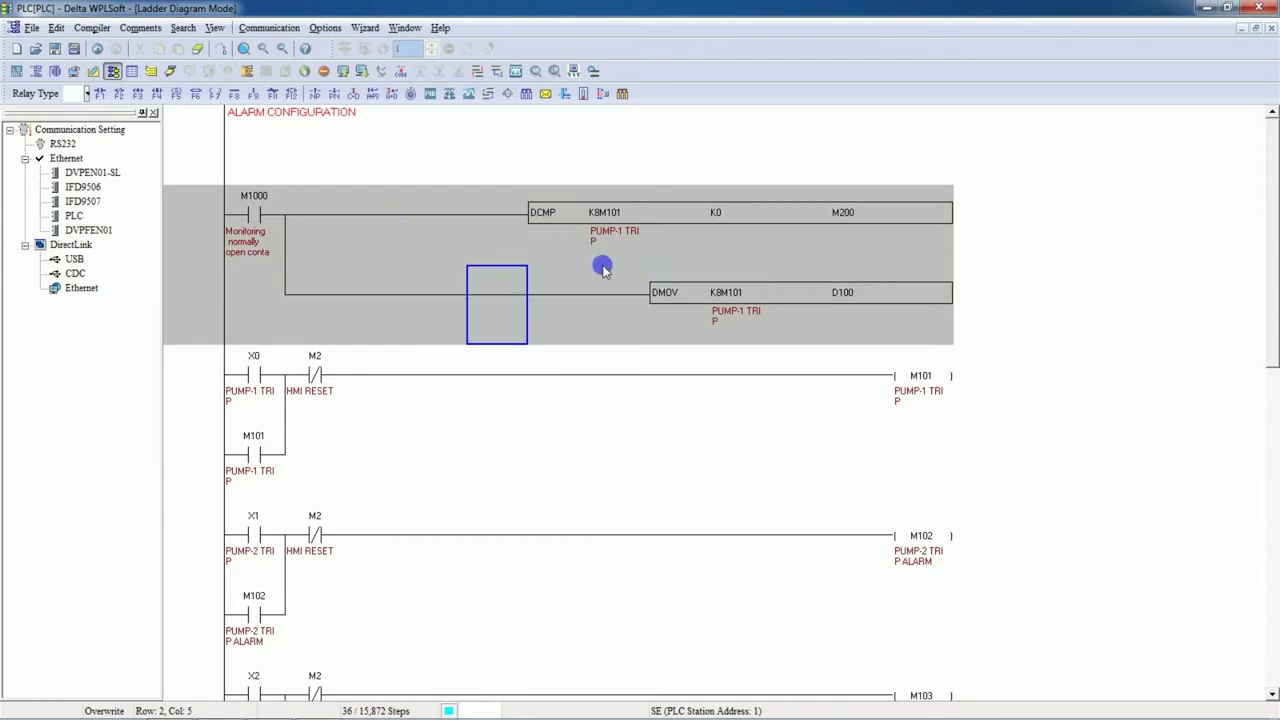
Open the DMOV K8M101 D100 instruction on the M1000 rung, inspect its D100 destination and accept it.
double_click(692, 316)
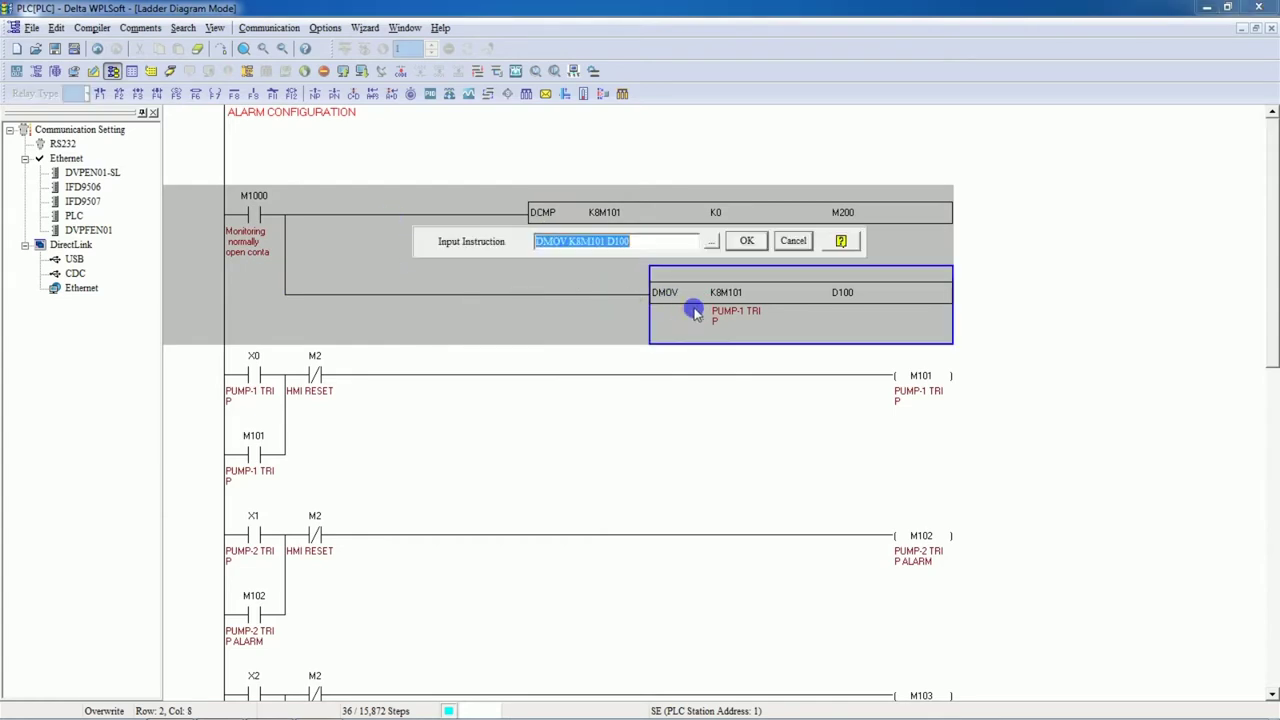
left_click(605, 252)
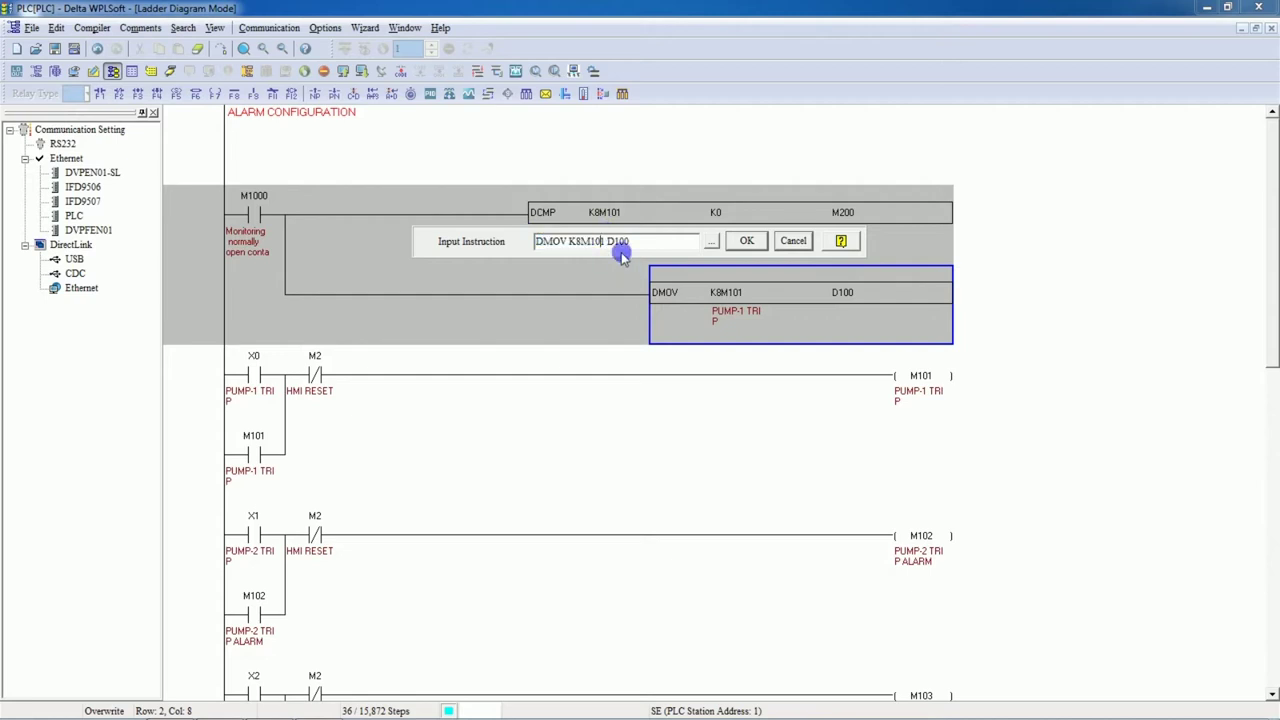
left_click_drag(632, 248, 612, 249)
left_click(743, 243)
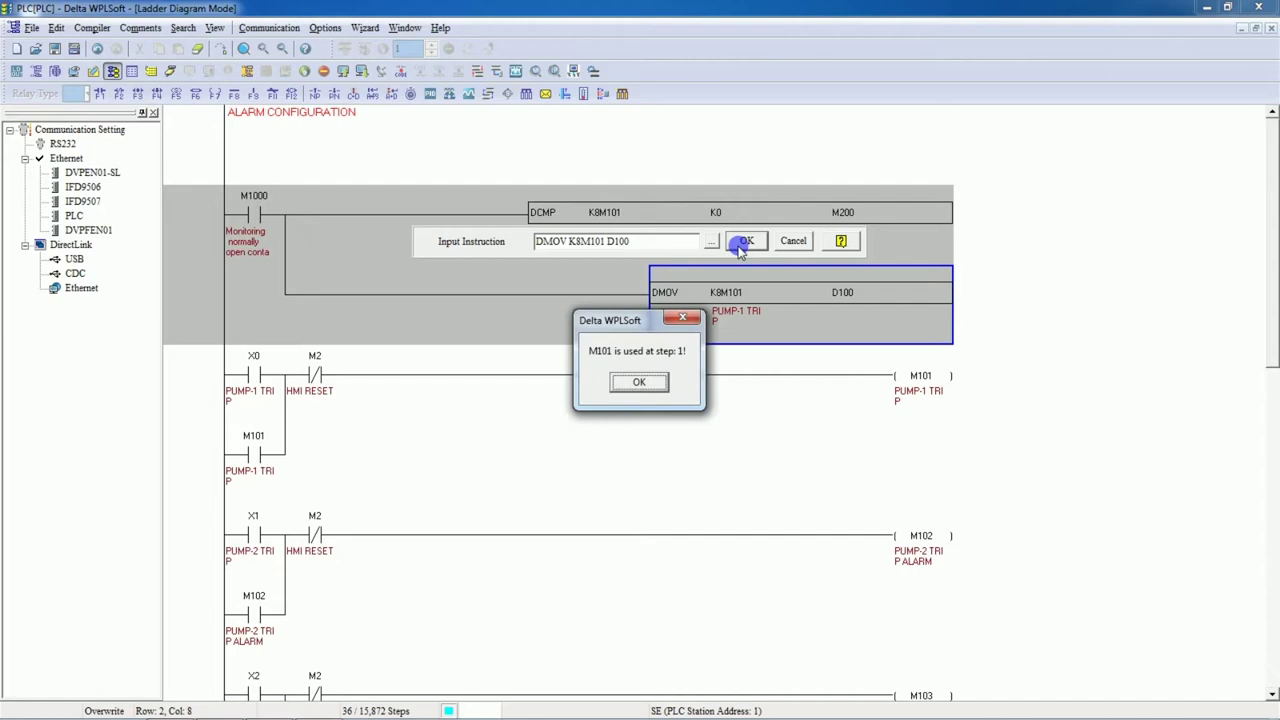
left_click(639, 382)
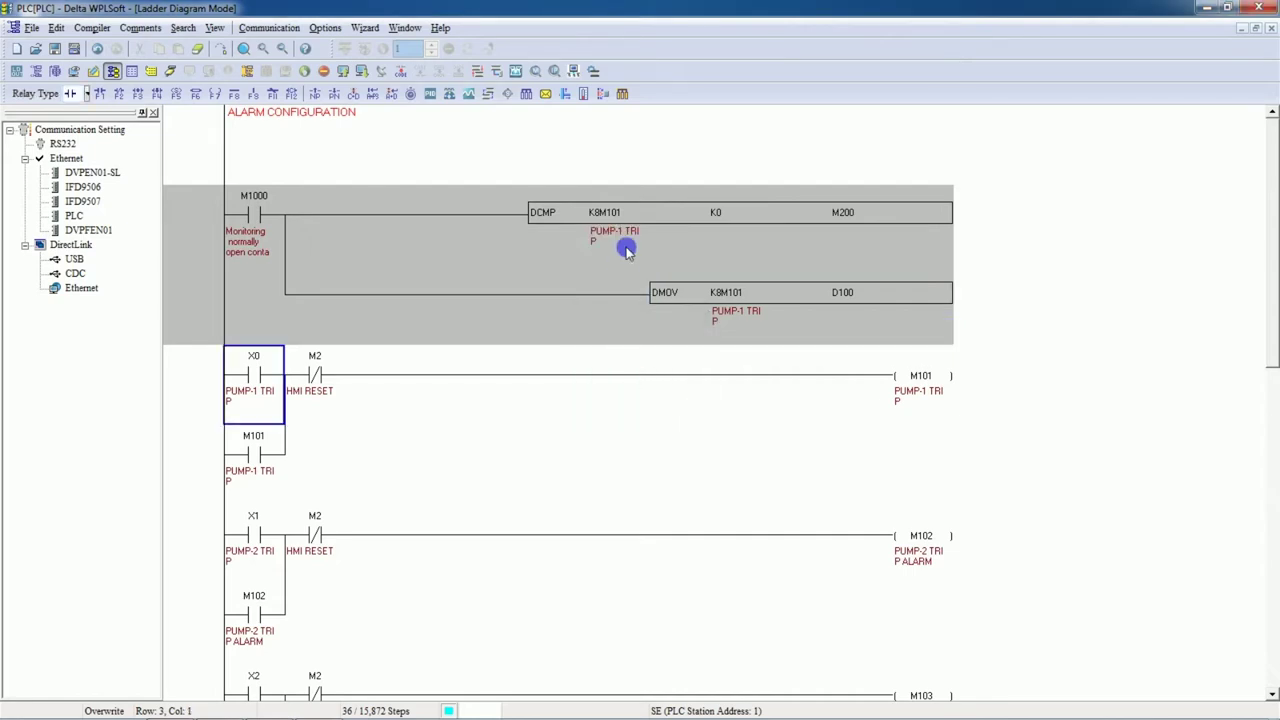
Inspect the M101 start address within the DCMP instruction's K8M101 operand and leave the instruction without editing it.
left_click(604, 216)
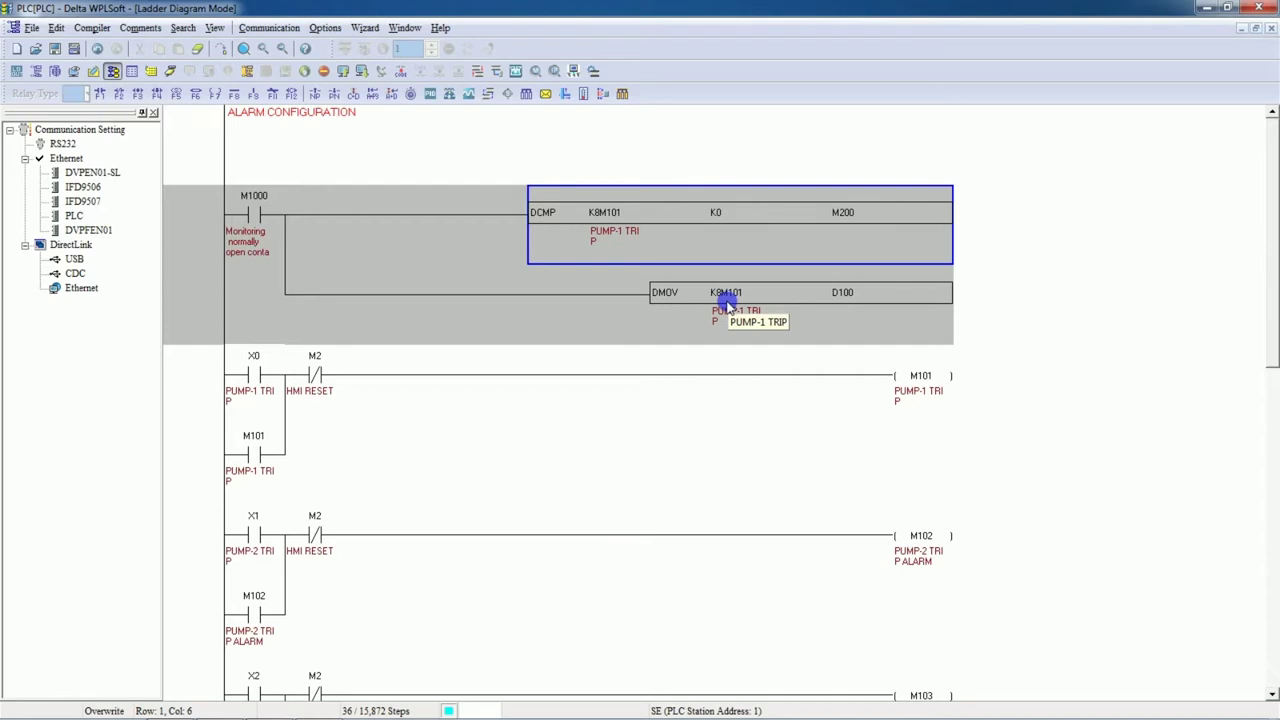
double_click(612, 222)
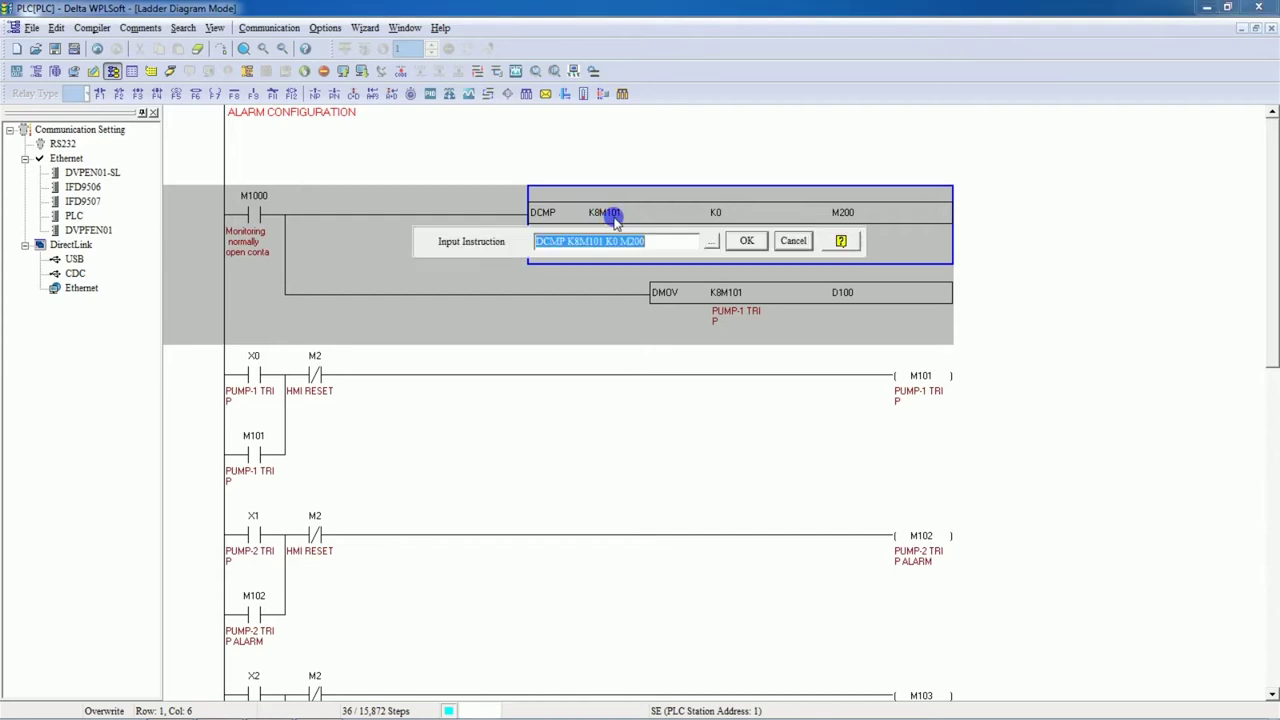
left_click_drag(606, 246, 589, 250)
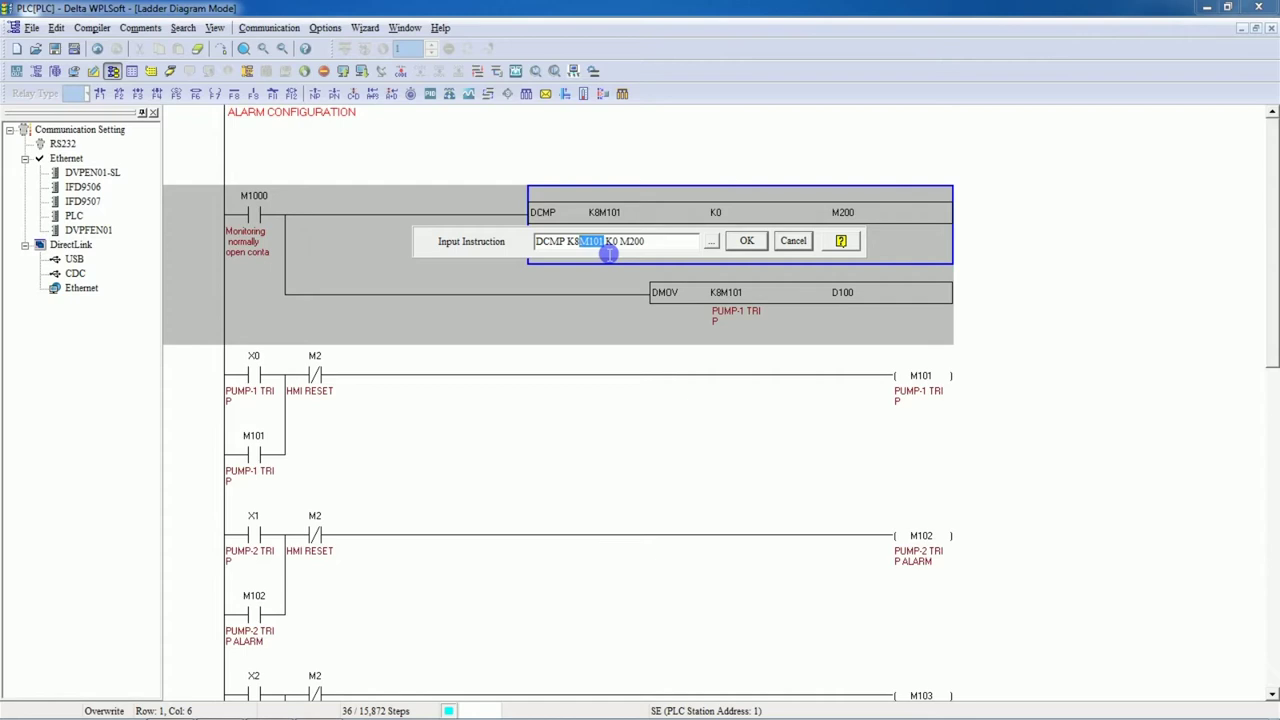
left_click(792, 241)
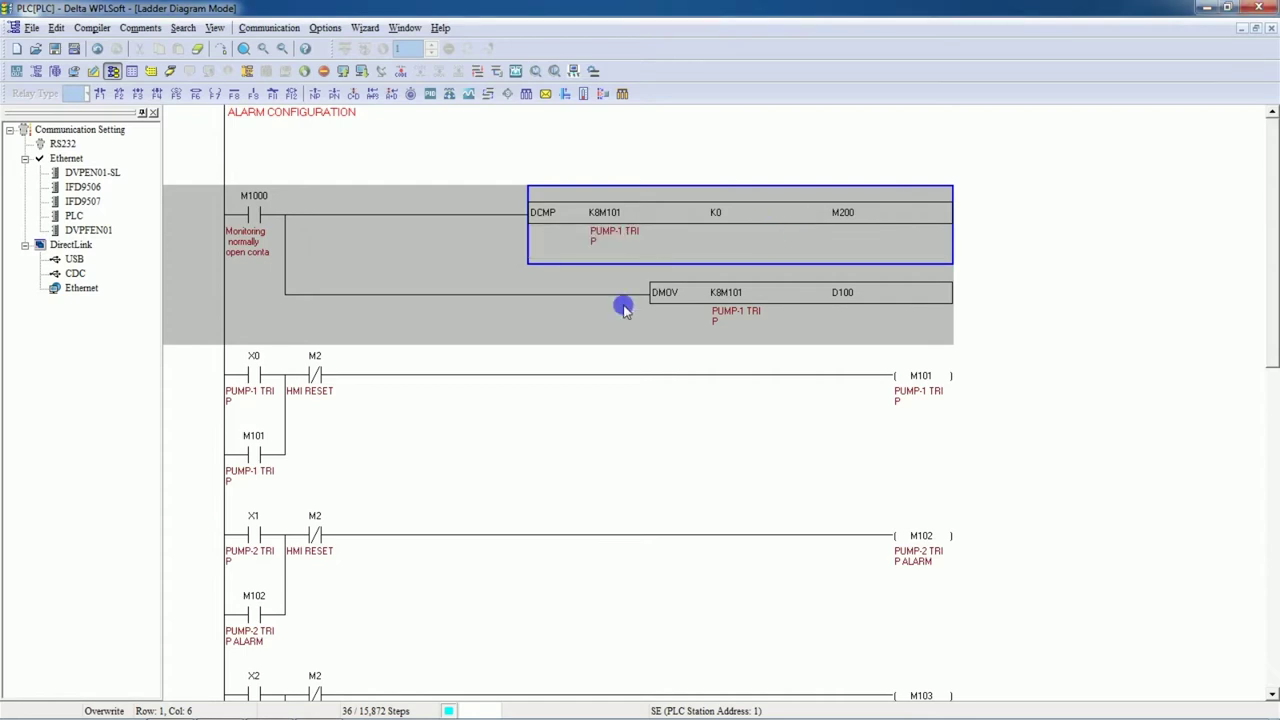
double_click(607, 226)
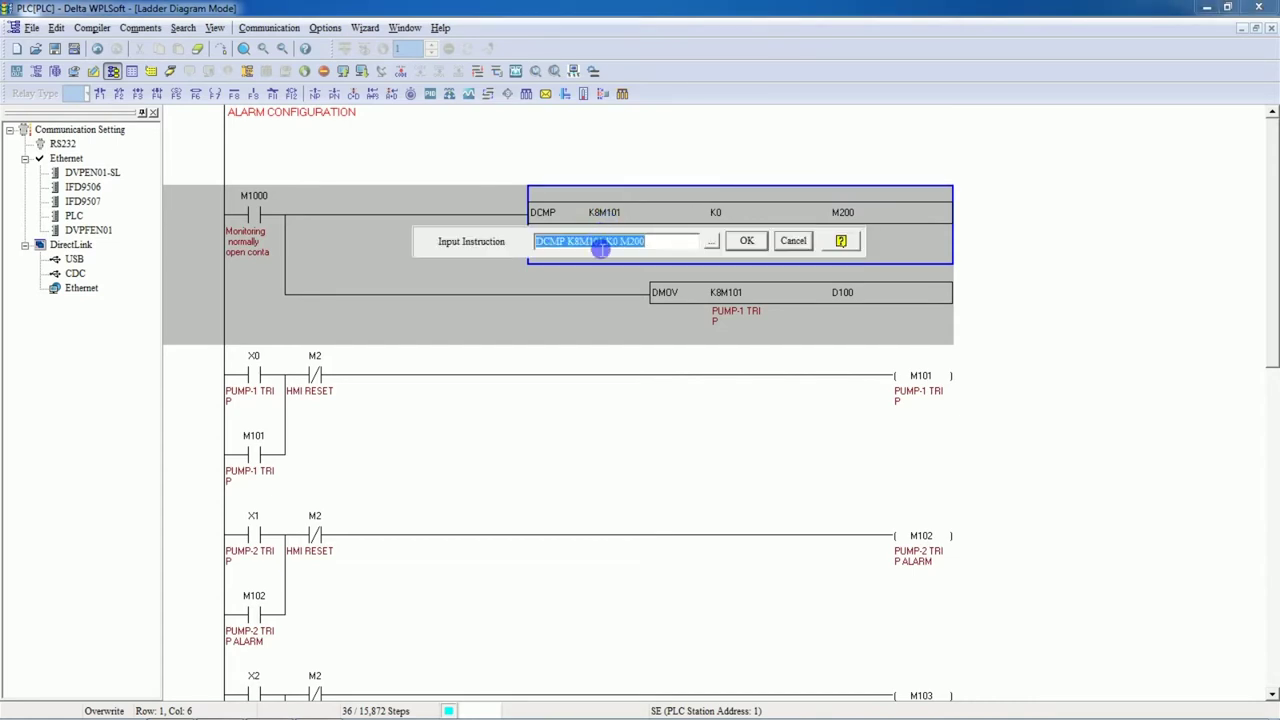
left_click(596, 248)
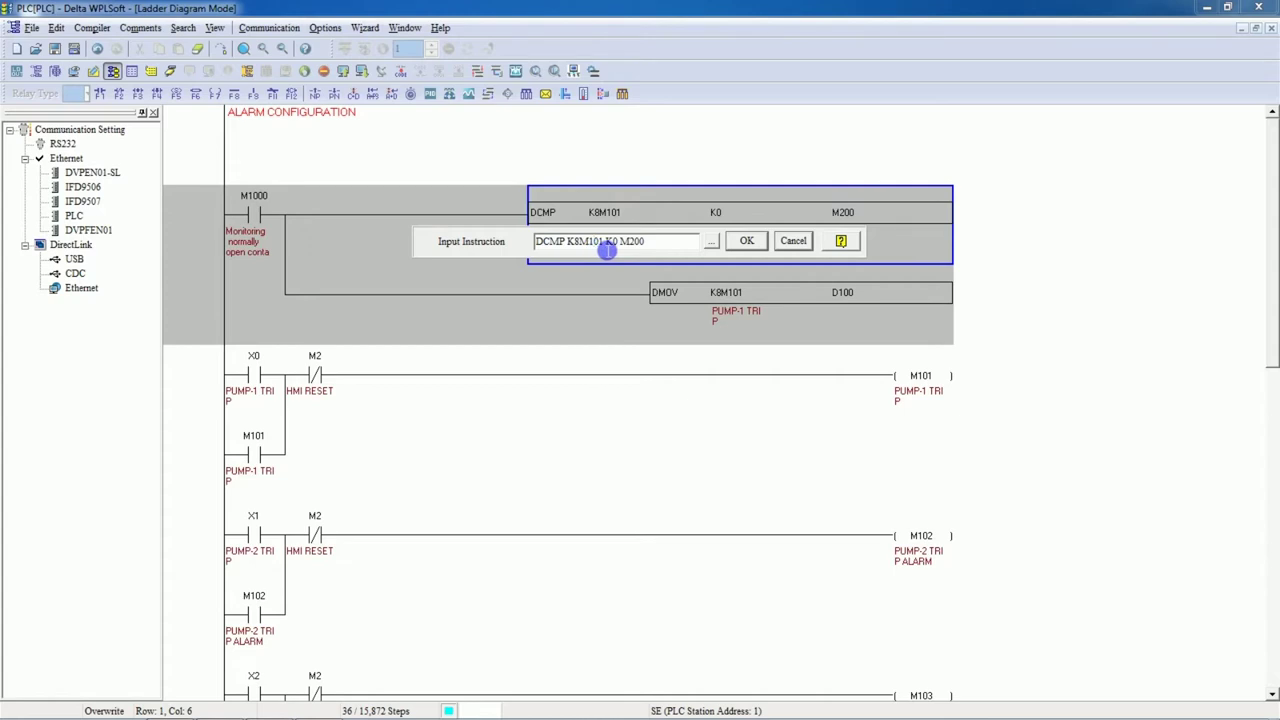
left_click_drag(609, 250, 591, 249)
left_click(806, 246)
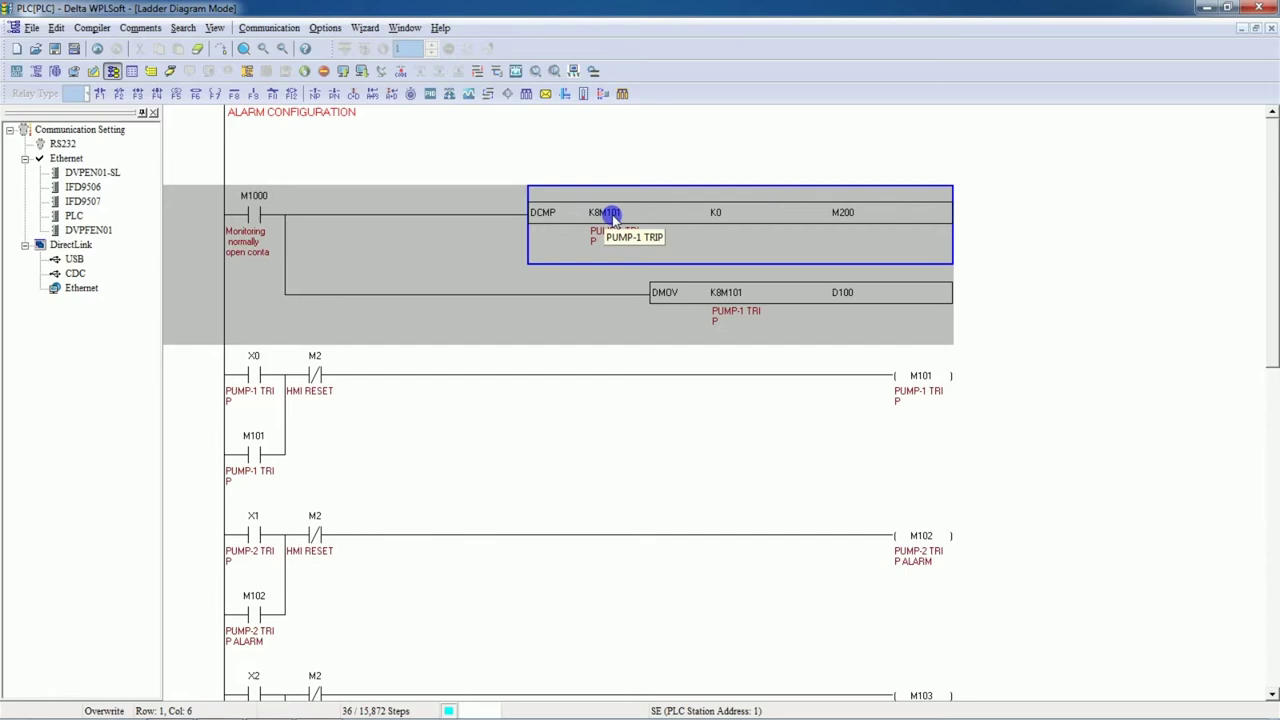
Examine the pump-1 trip rung, covering the X0 input, the M101 alarm coil and the M2 HMI reset contact.
left_click(254, 398)
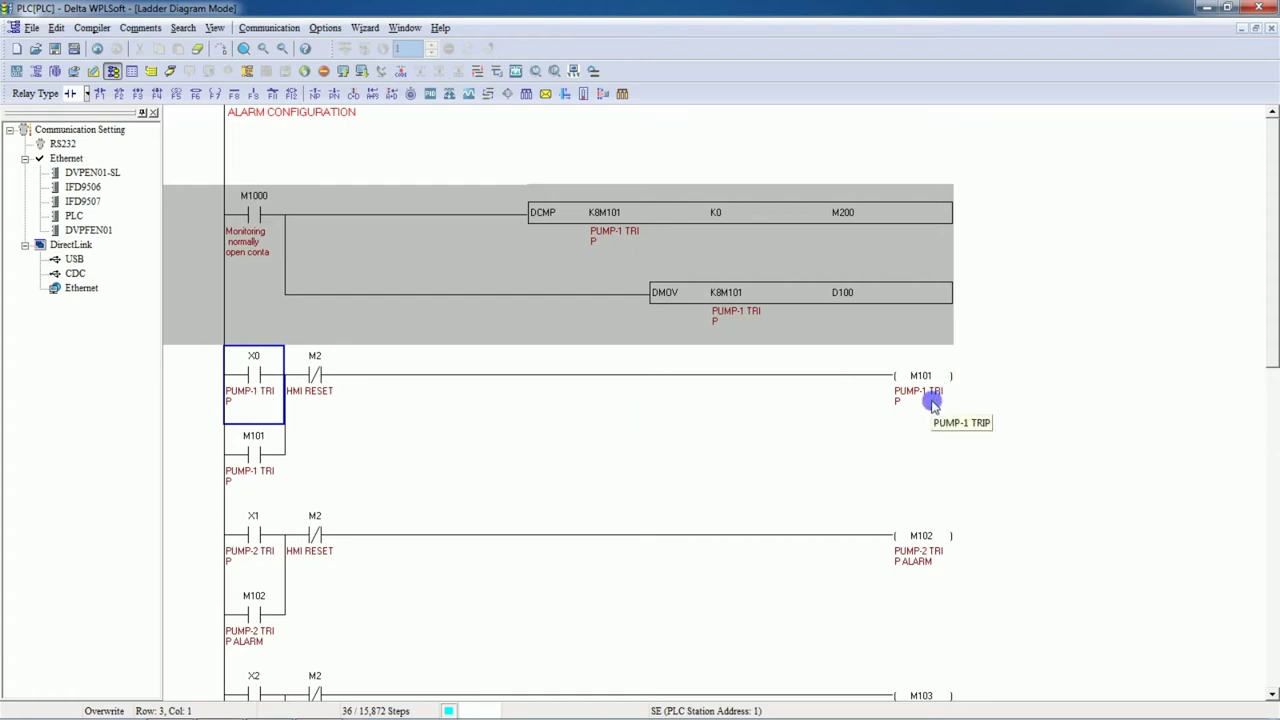
left_click(932, 402)
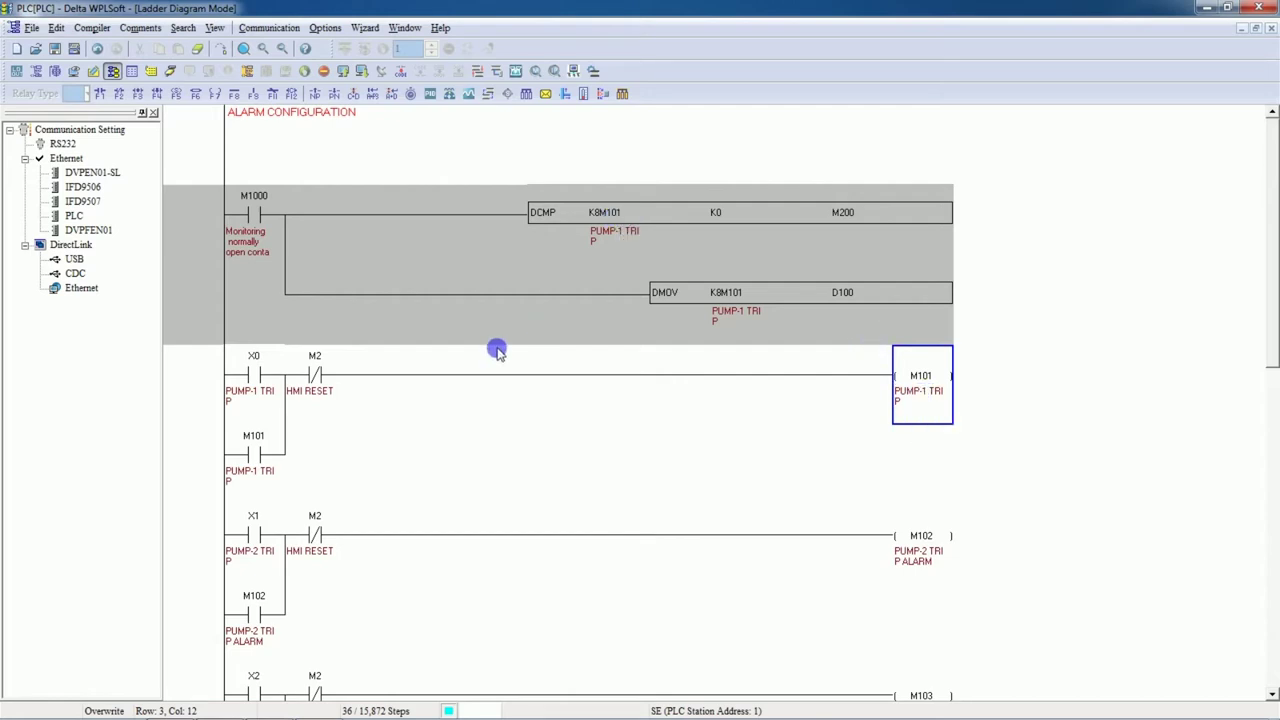
left_click(249, 390)
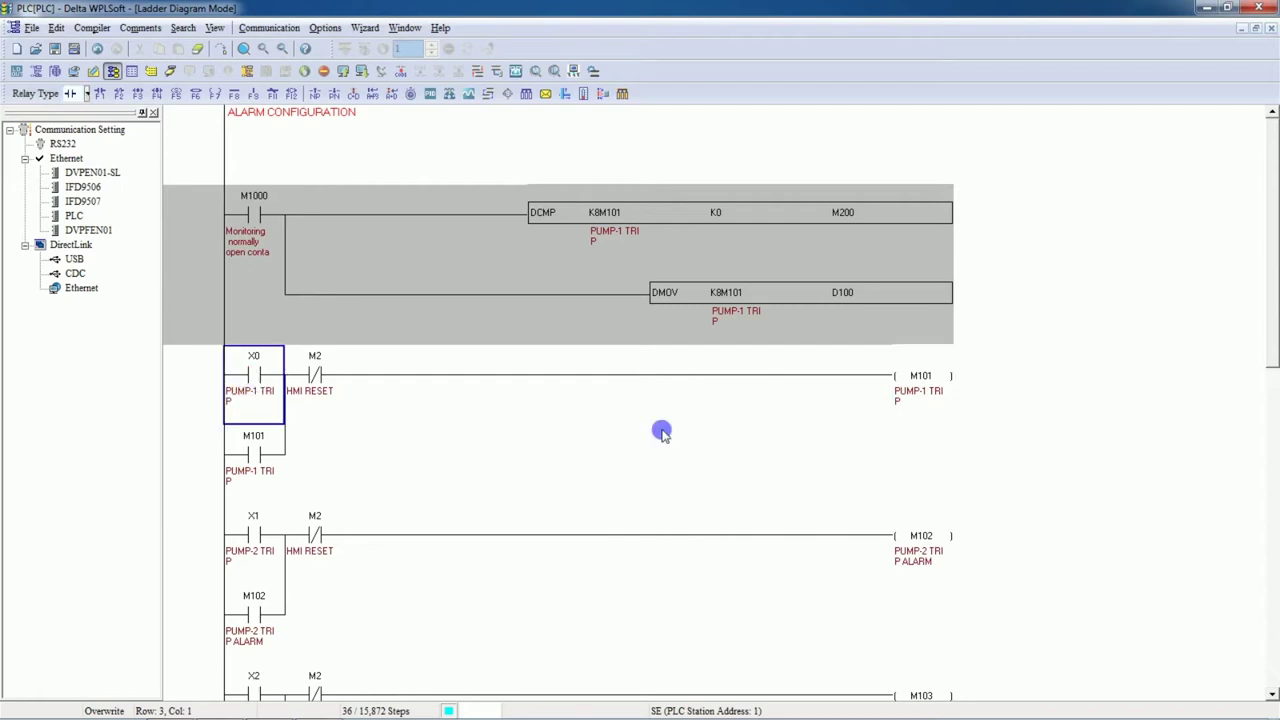
left_click(926, 399)
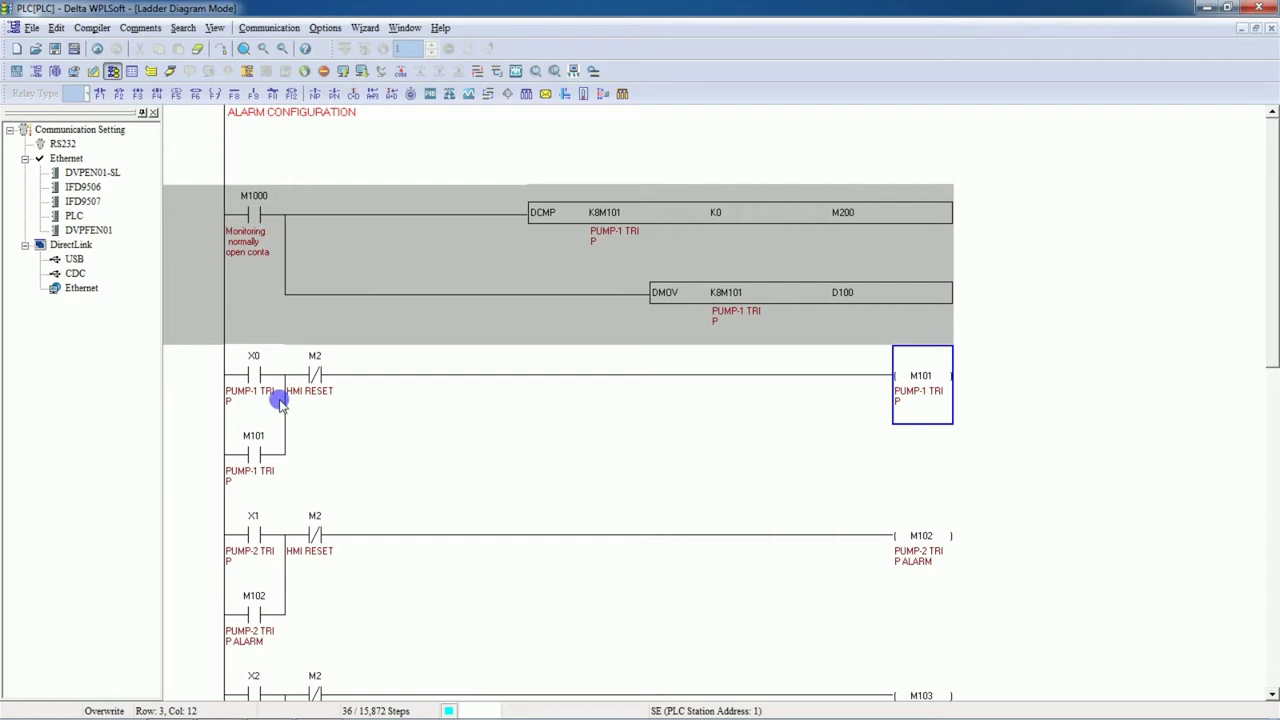
left_click(318, 377)
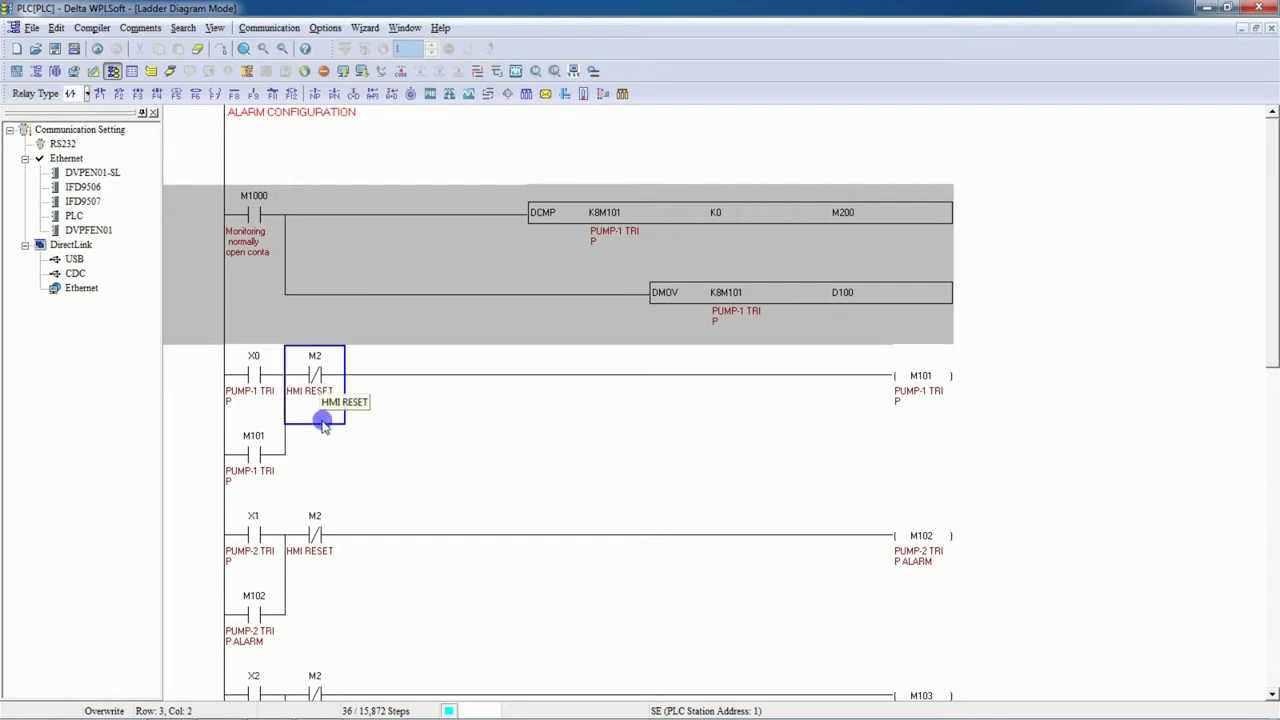
Examine the pump-2 trip and emergency switch rungs, covering inputs X1 and X2 and alarm coils M102 and M103.
key("Down")
key("Down")
key("Down")
key("Down")
key("Up")
key("Up")
key("Left")
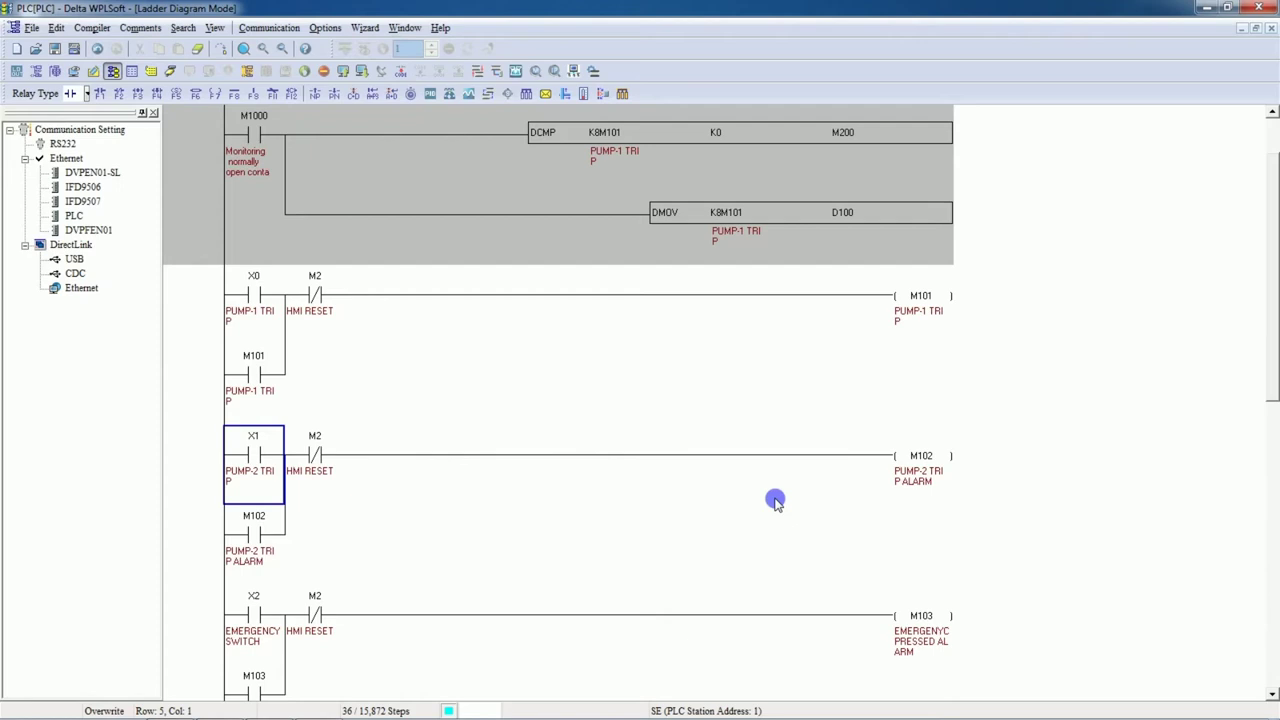
left_click(920, 306)
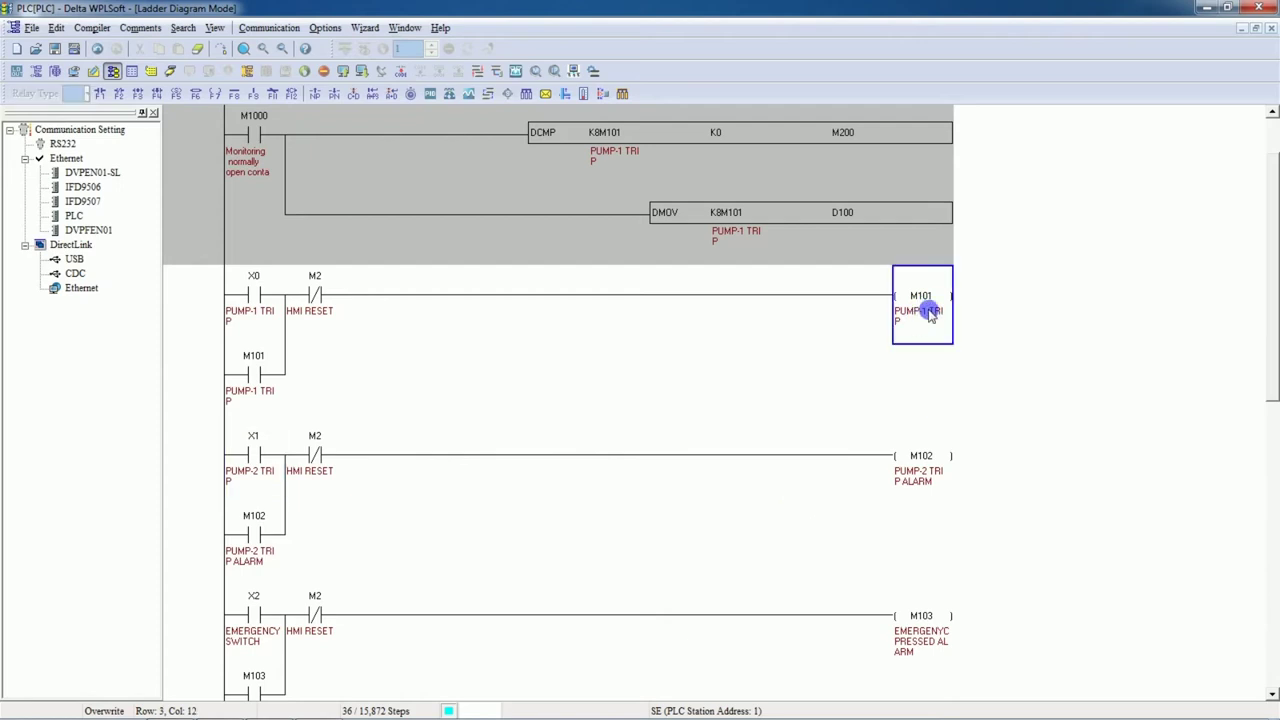
left_click(922, 472)
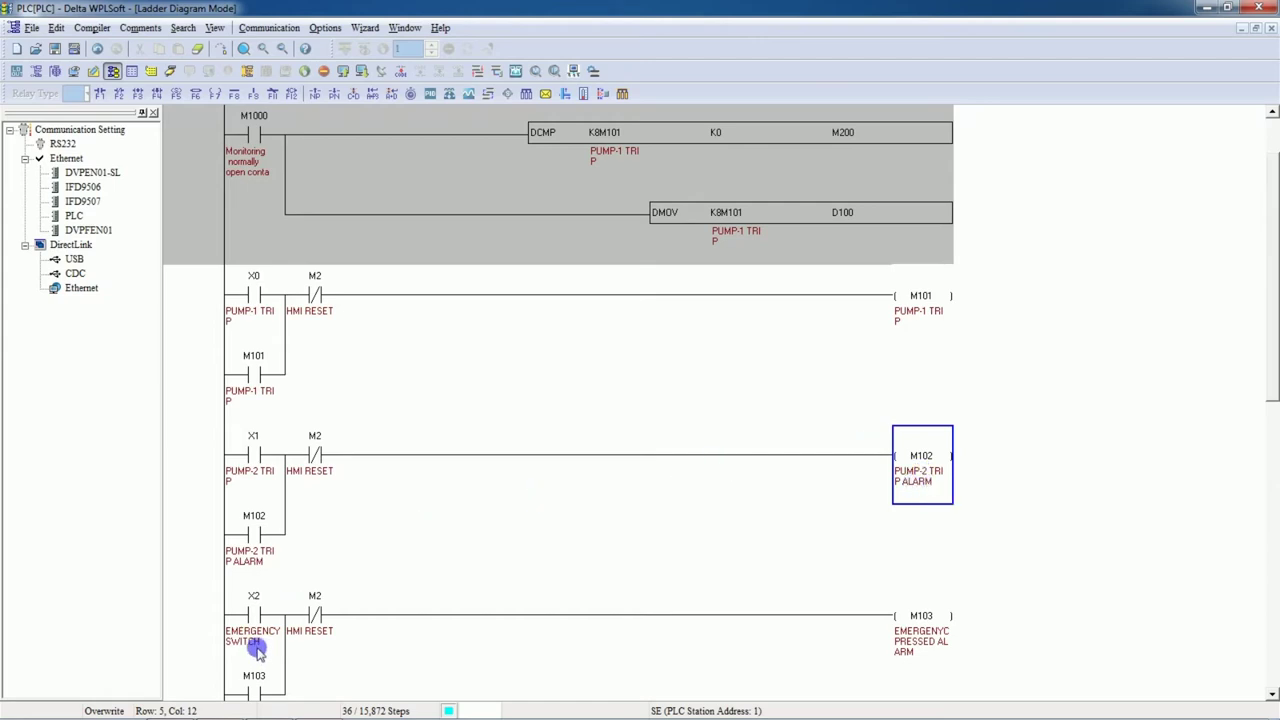
left_click(253, 614)
scroll(253, 618, "down", 2)
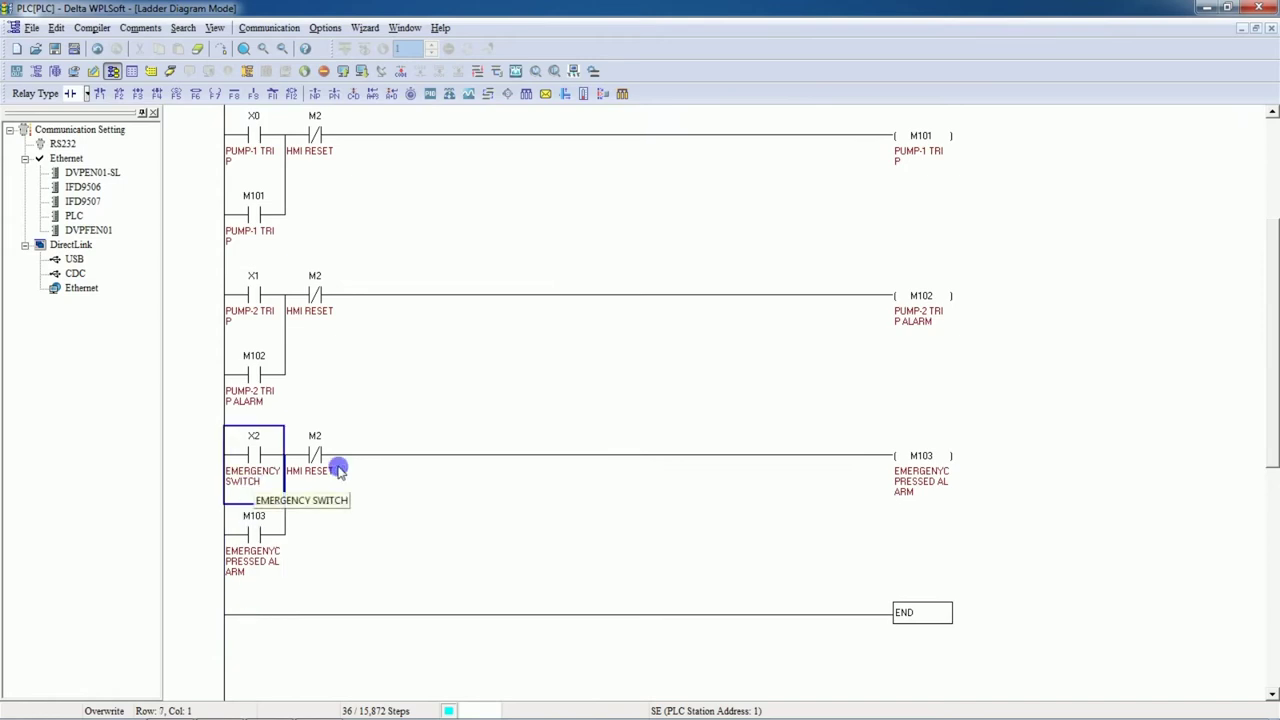
left_click(926, 316)
left_click(932, 483)
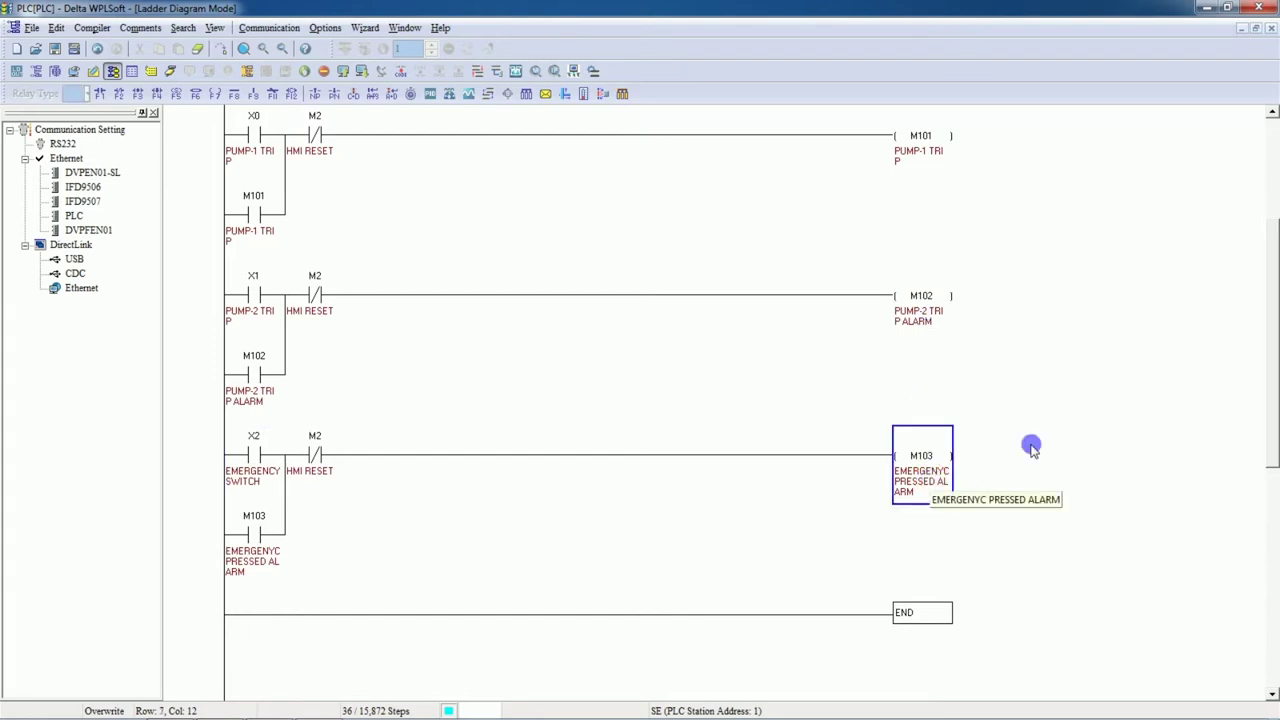
Download the program from PC to PLC, agreeing to interrupt and recover its running status, and start online ladder monitoring.
left_click_drag(1271, 414, 1271, 245)
key("Up")
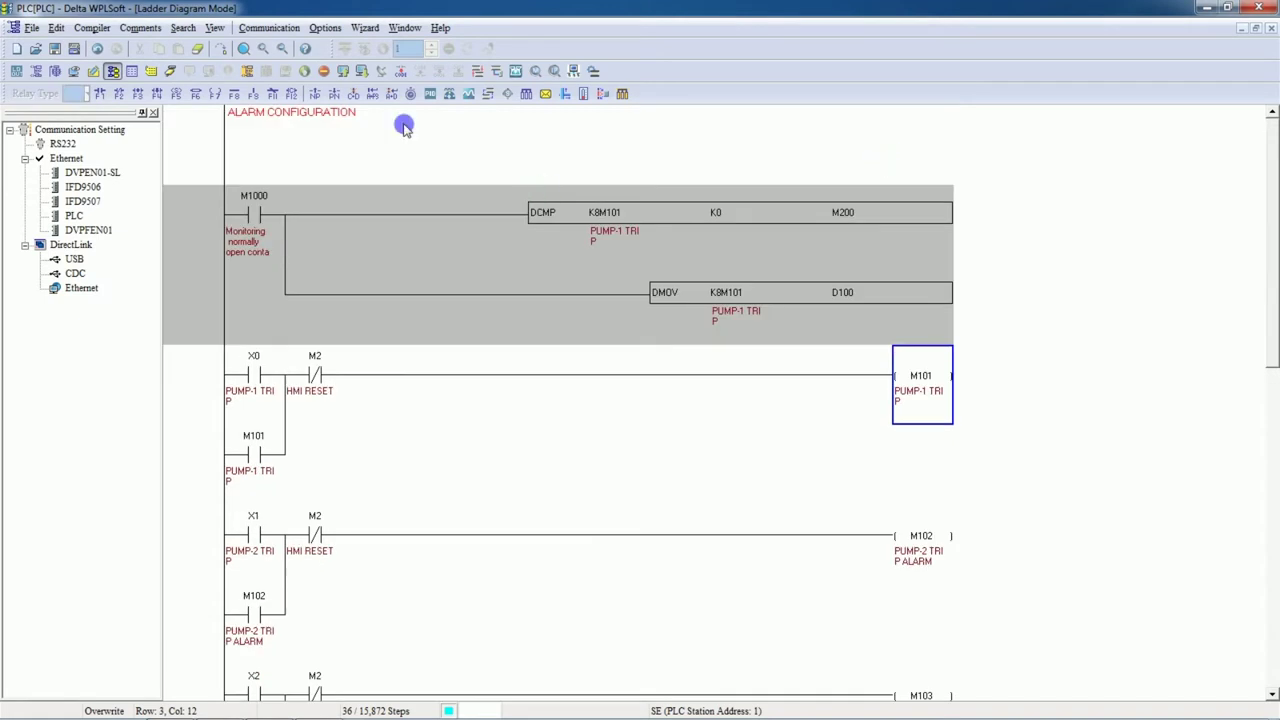
left_click(362, 71)
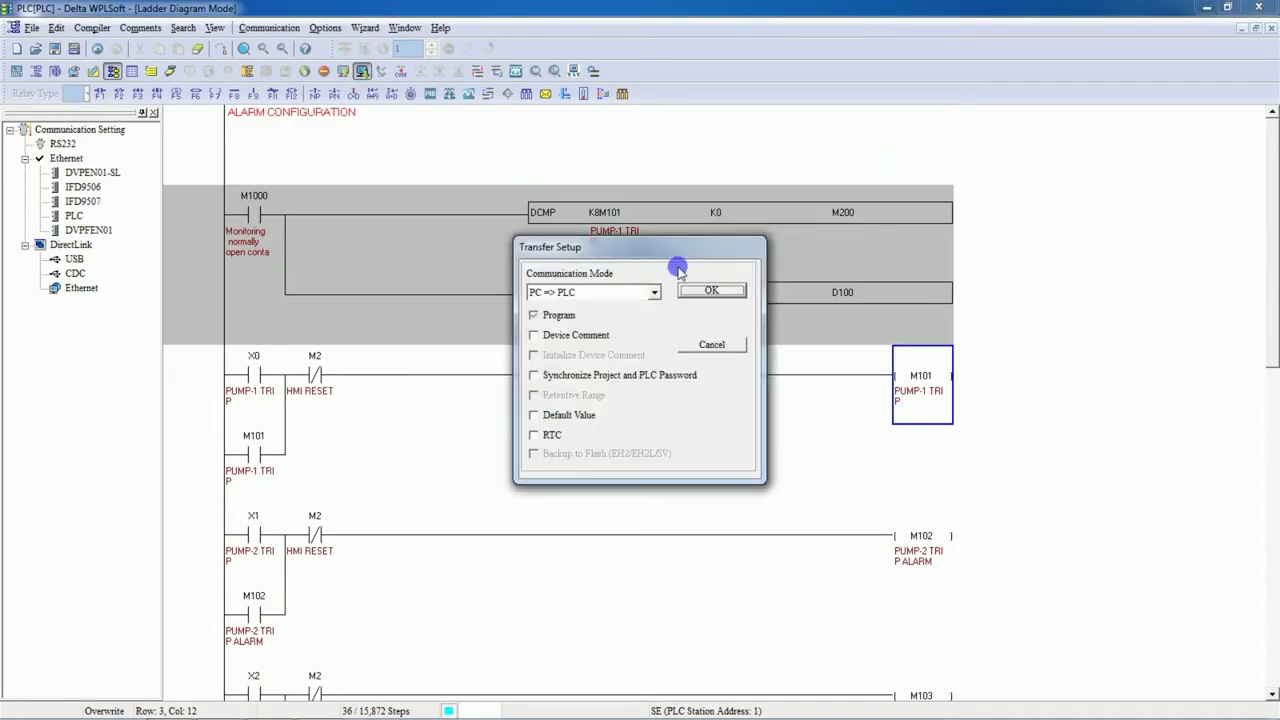
left_click(711, 290)
left_click(707, 421)
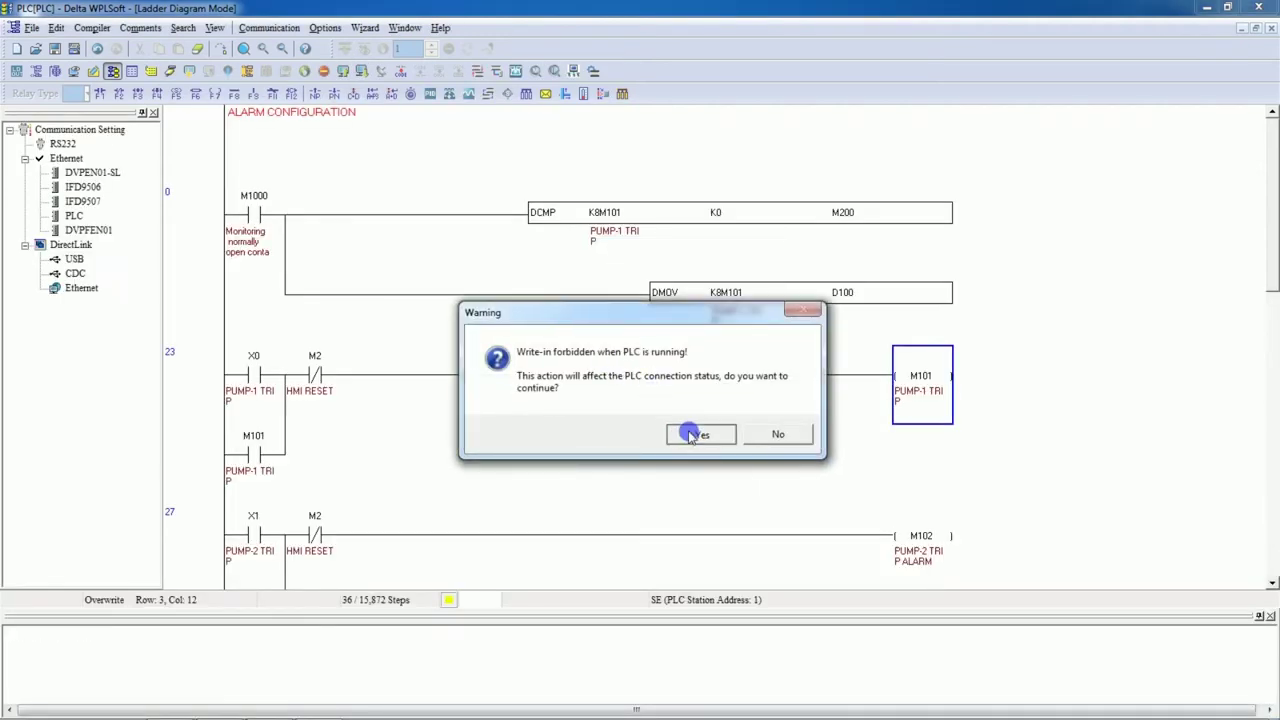
left_click(690, 435)
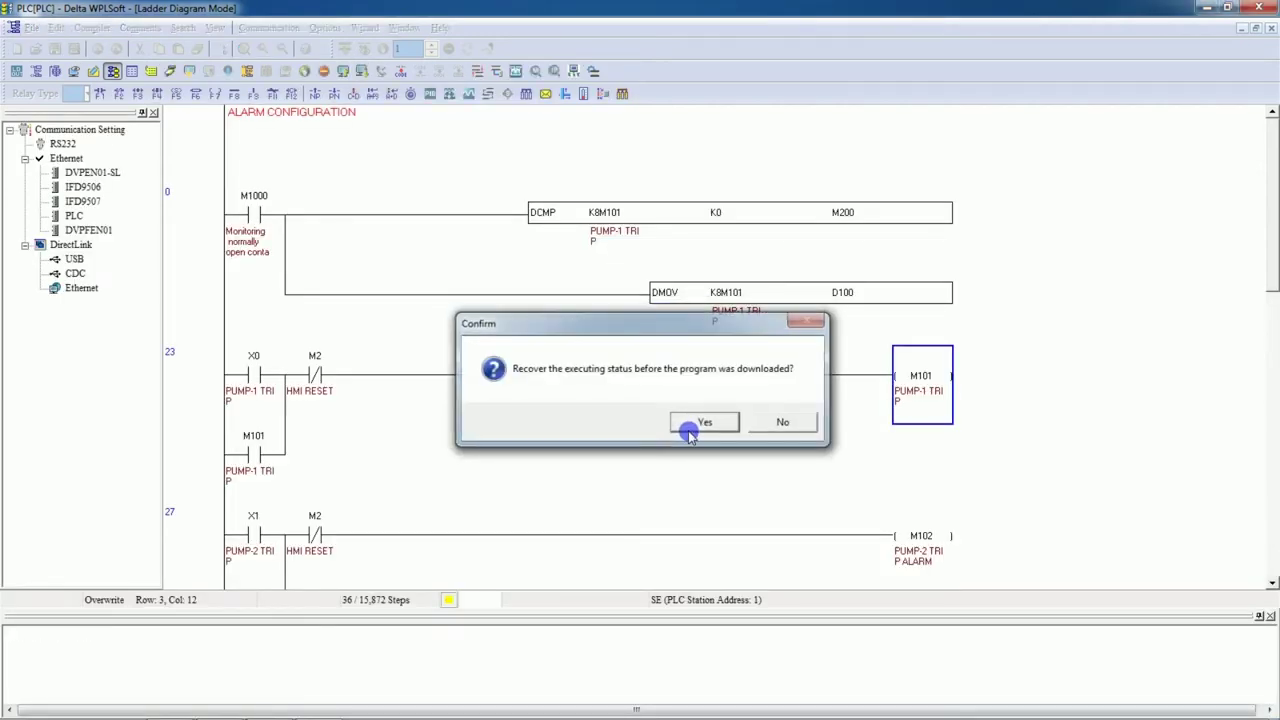
left_click(690, 433)
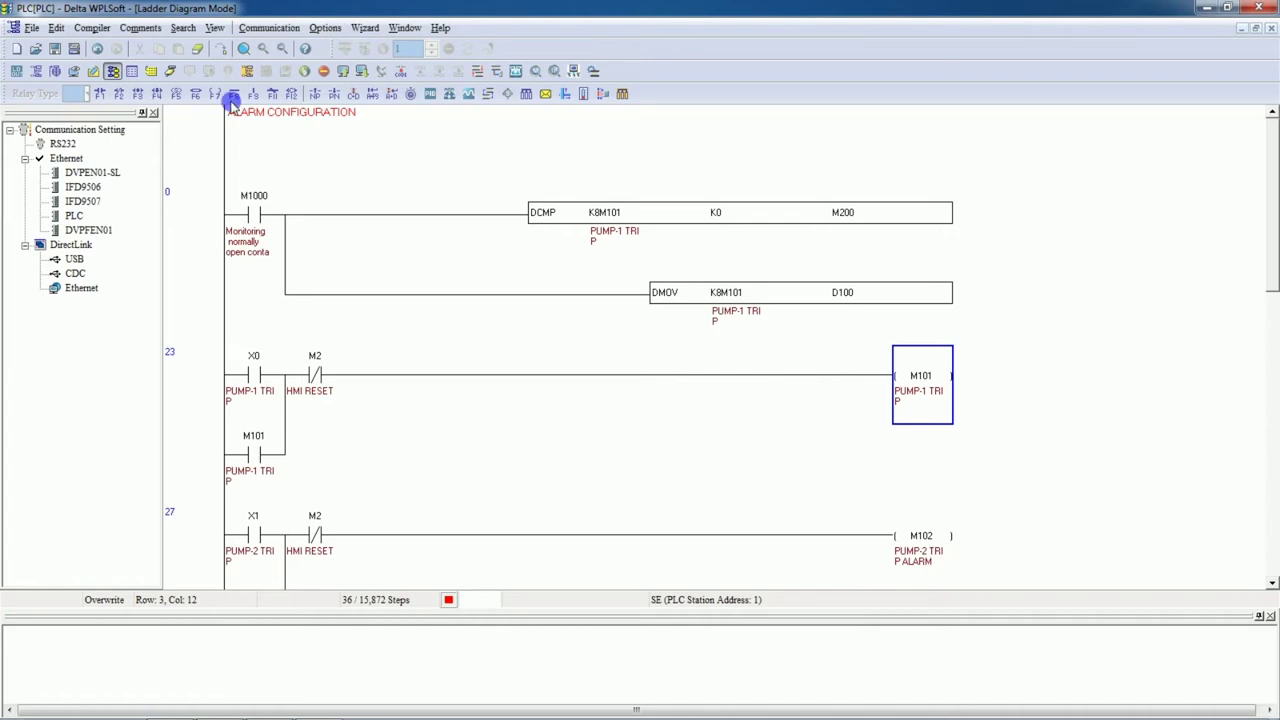
left_click(170, 73)
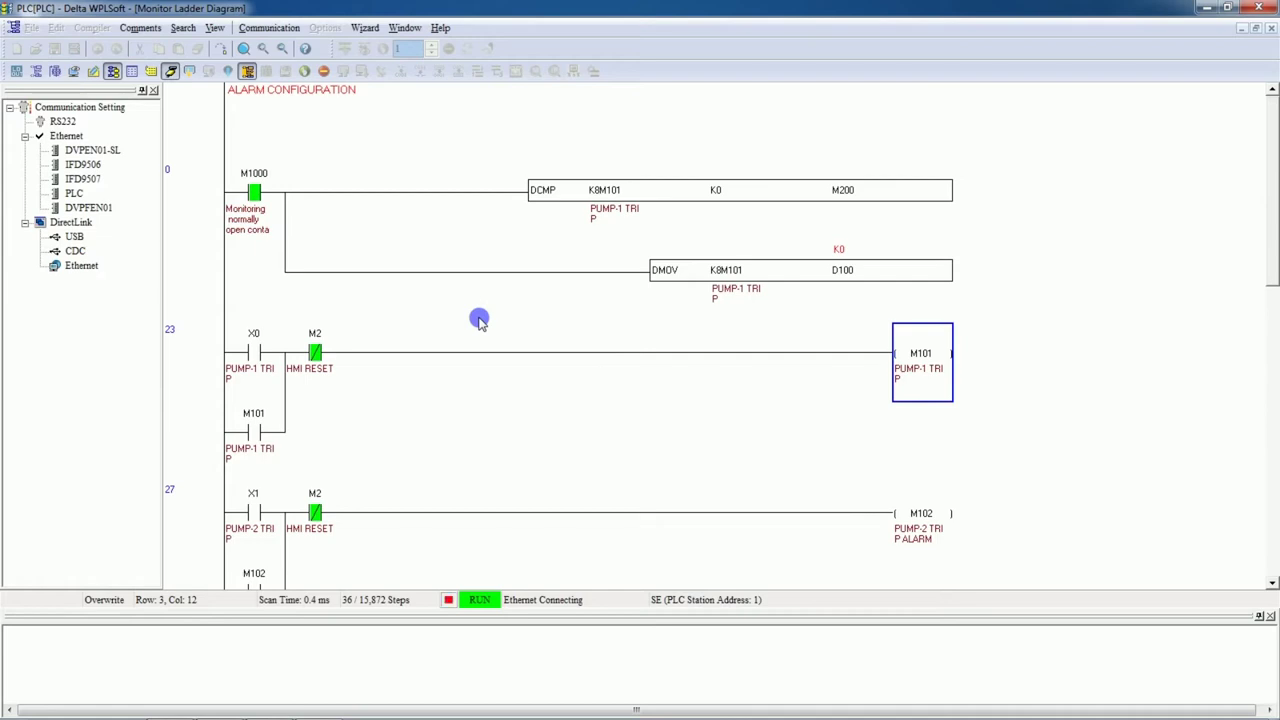
Switch to the DOPSoft HMI project and open the properties of its alarm configuration.
mouse_move(423, 703)
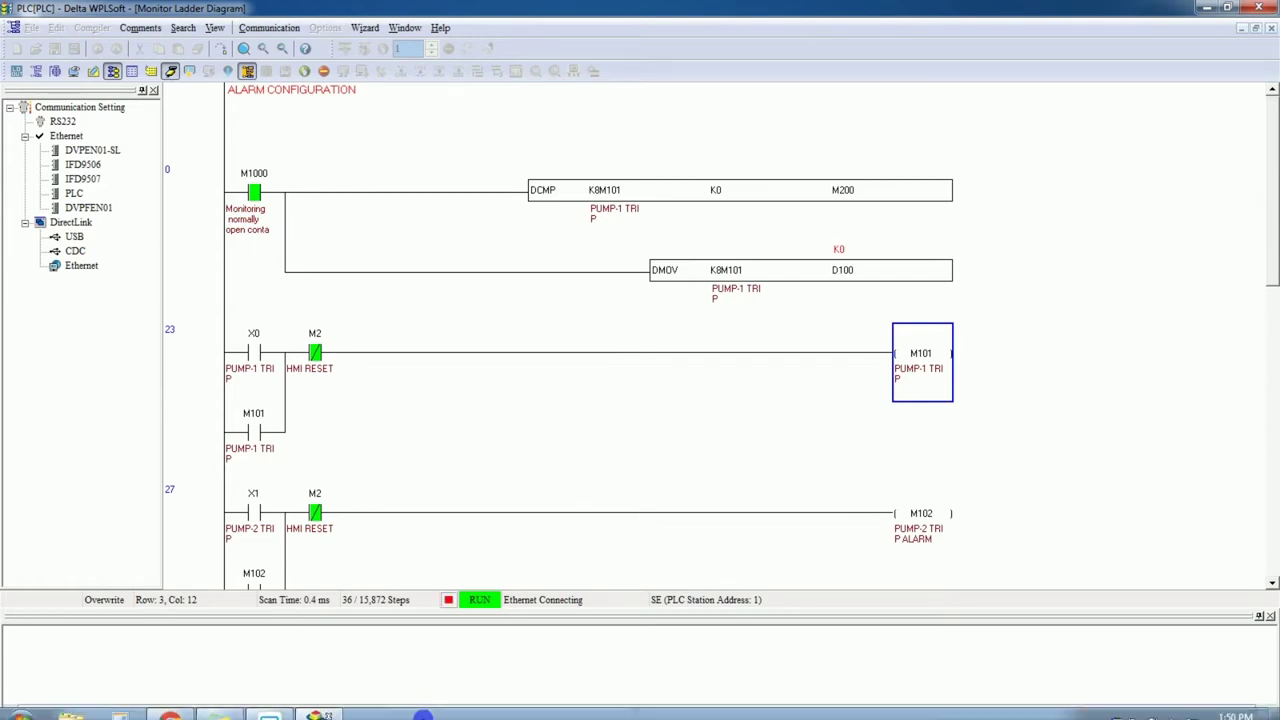
left_click(262, 706)
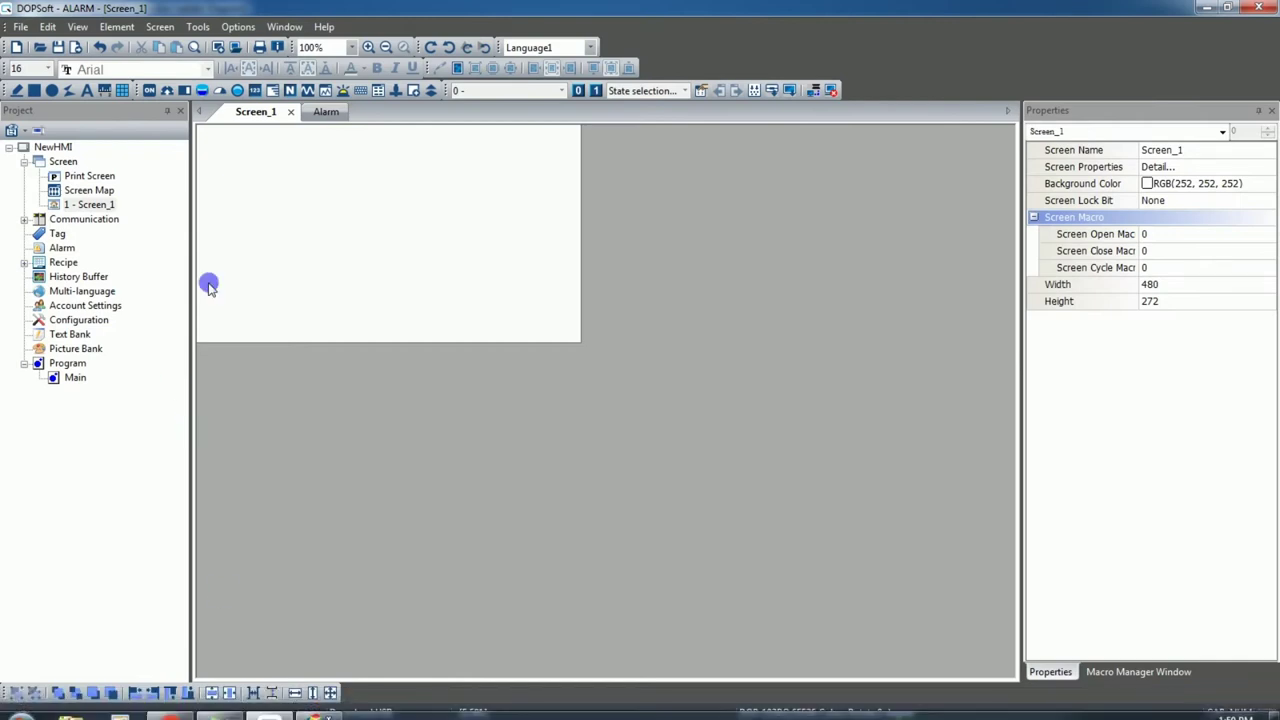
left_click(92, 206)
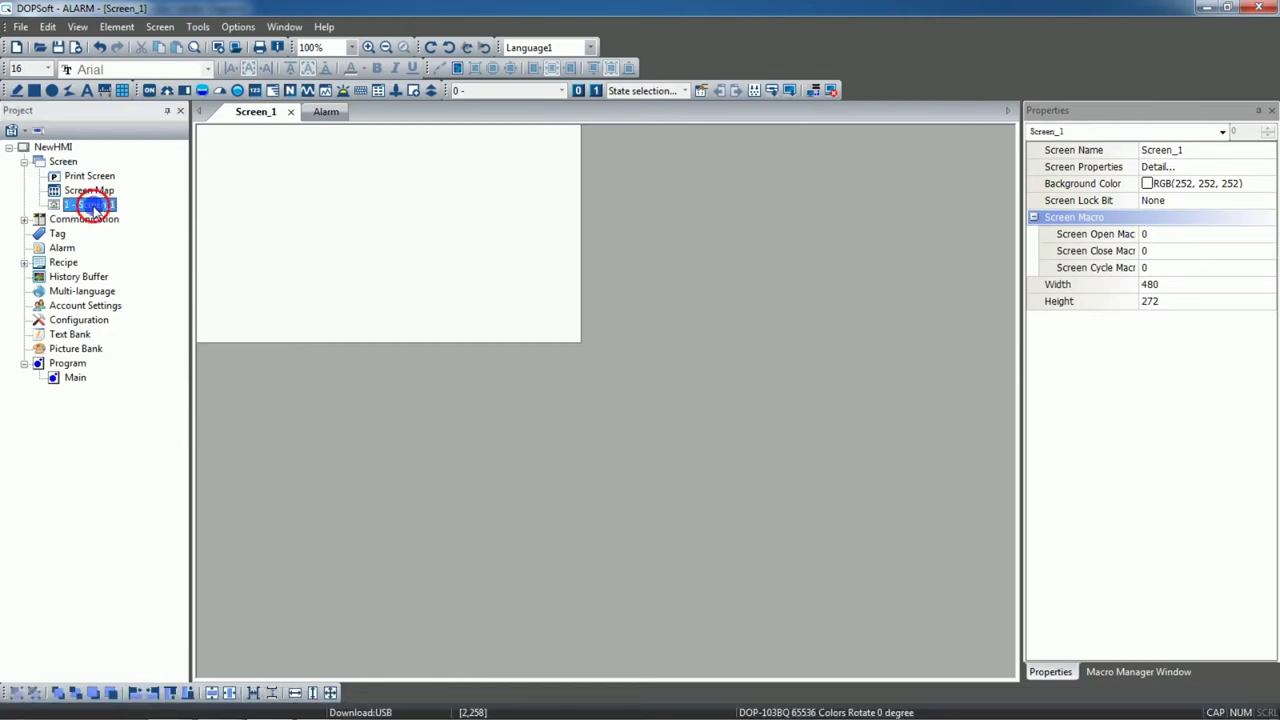
left_click(268, 180)
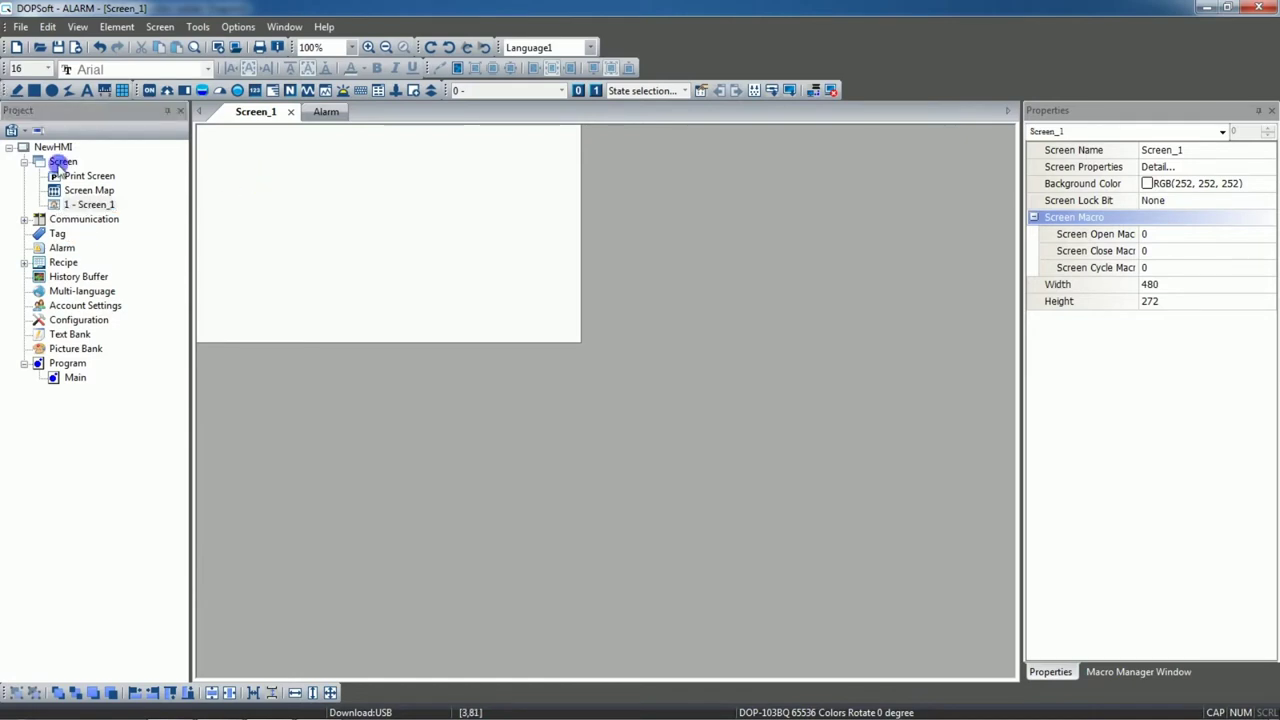
left_click(56, 250)
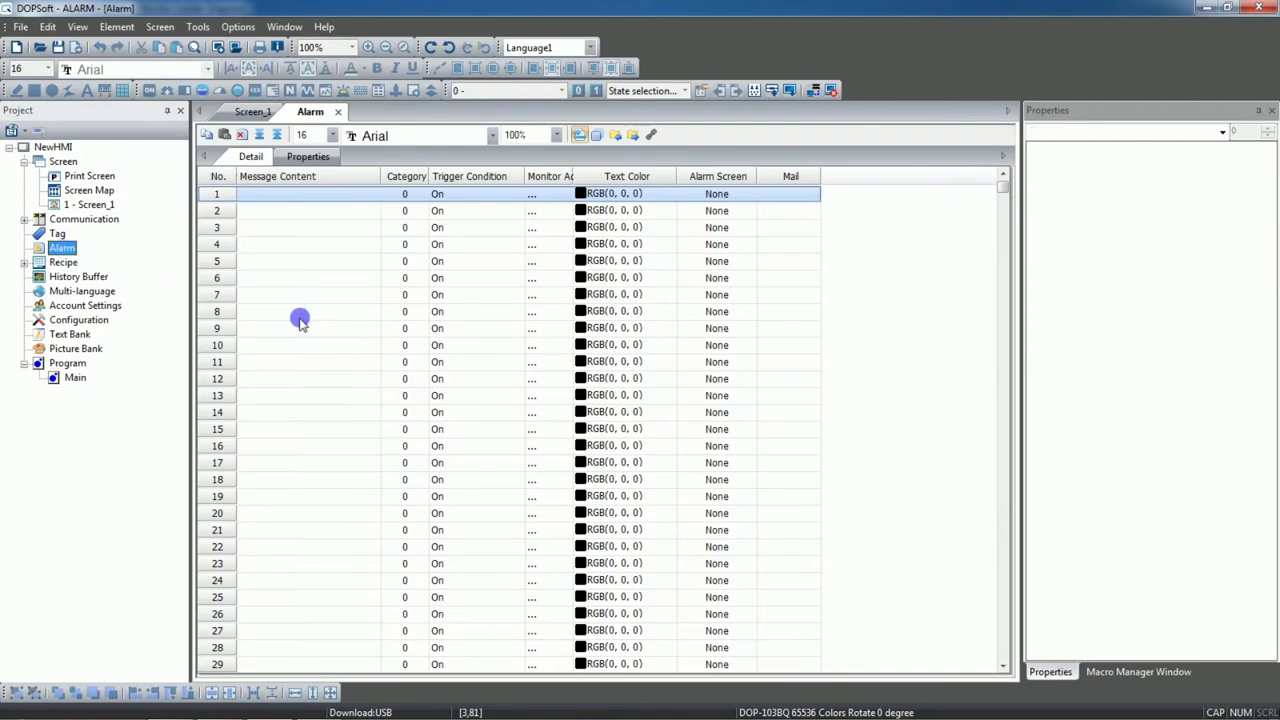
left_click(306, 160)
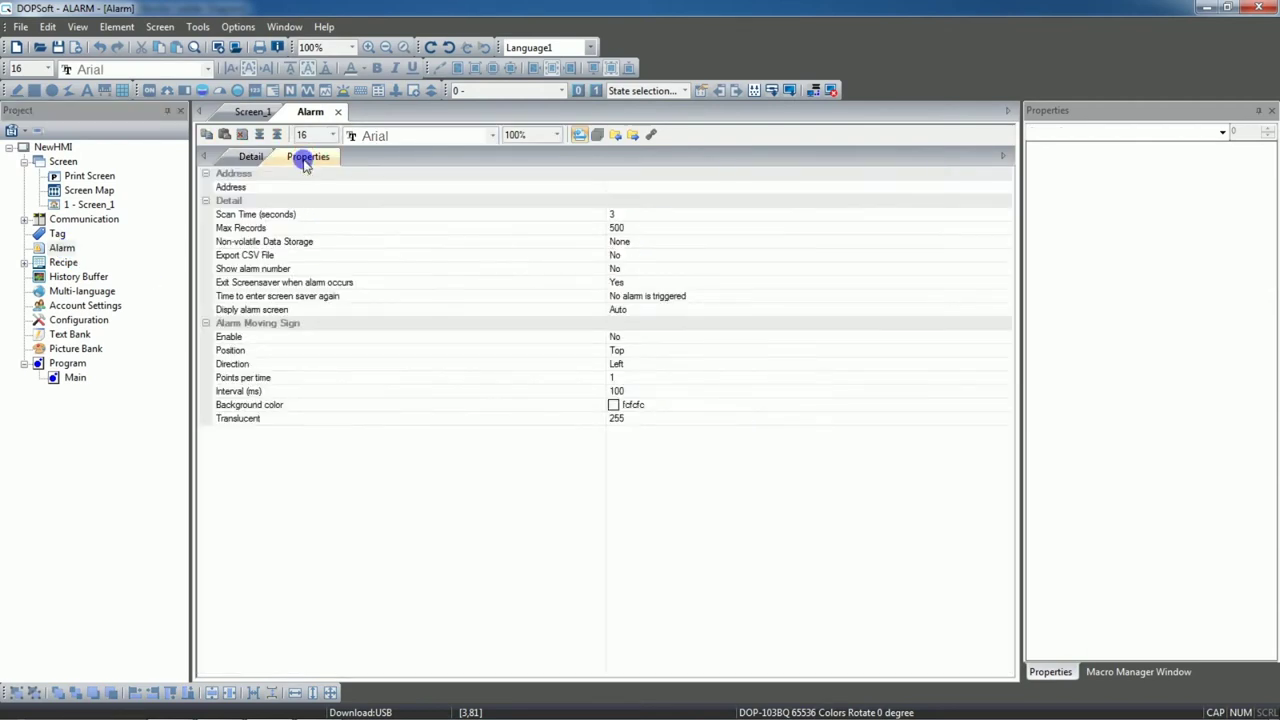
Set the alarm address to word device D100 on Link1, keeping the default station number.
left_click(243, 189)
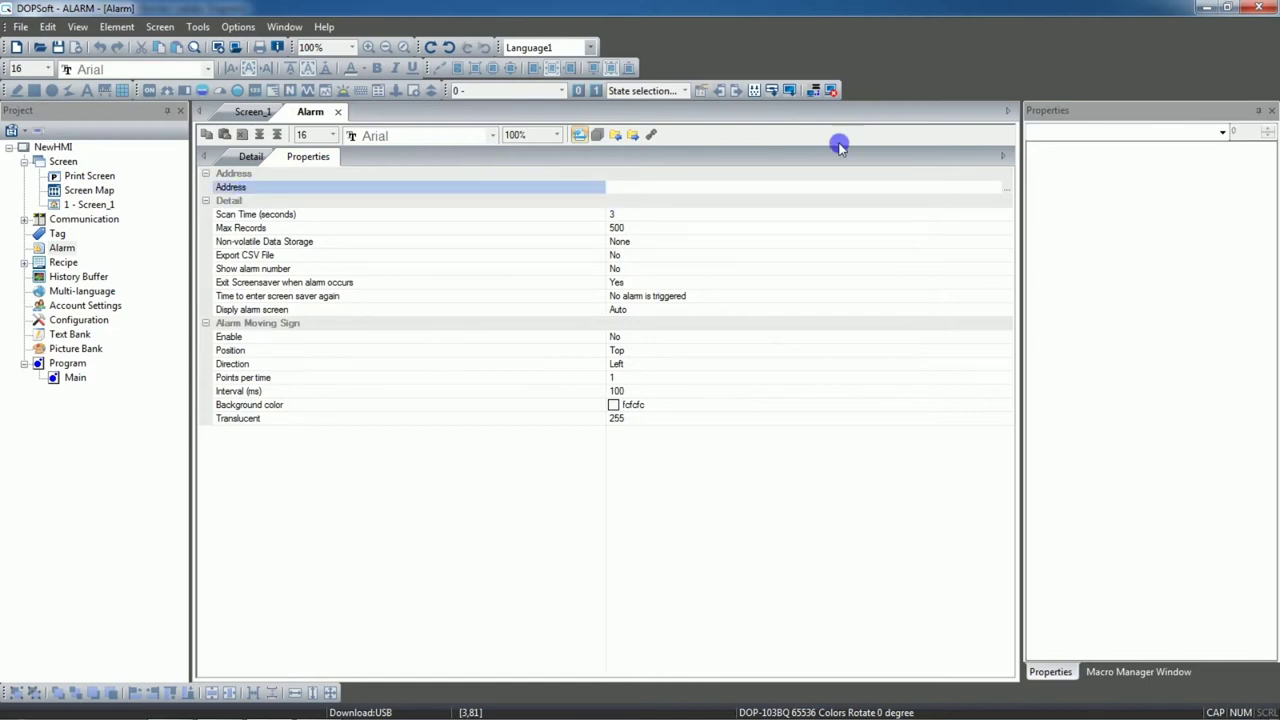
left_click(1005, 187)
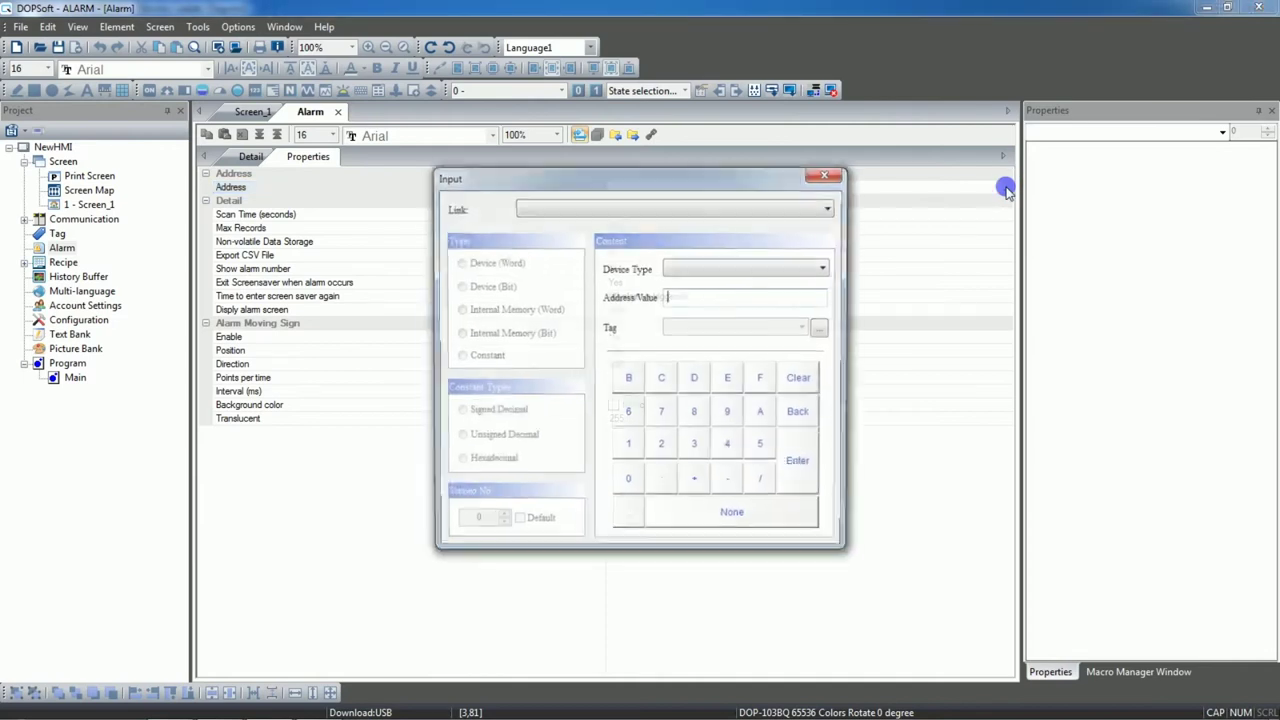
left_click(823, 175)
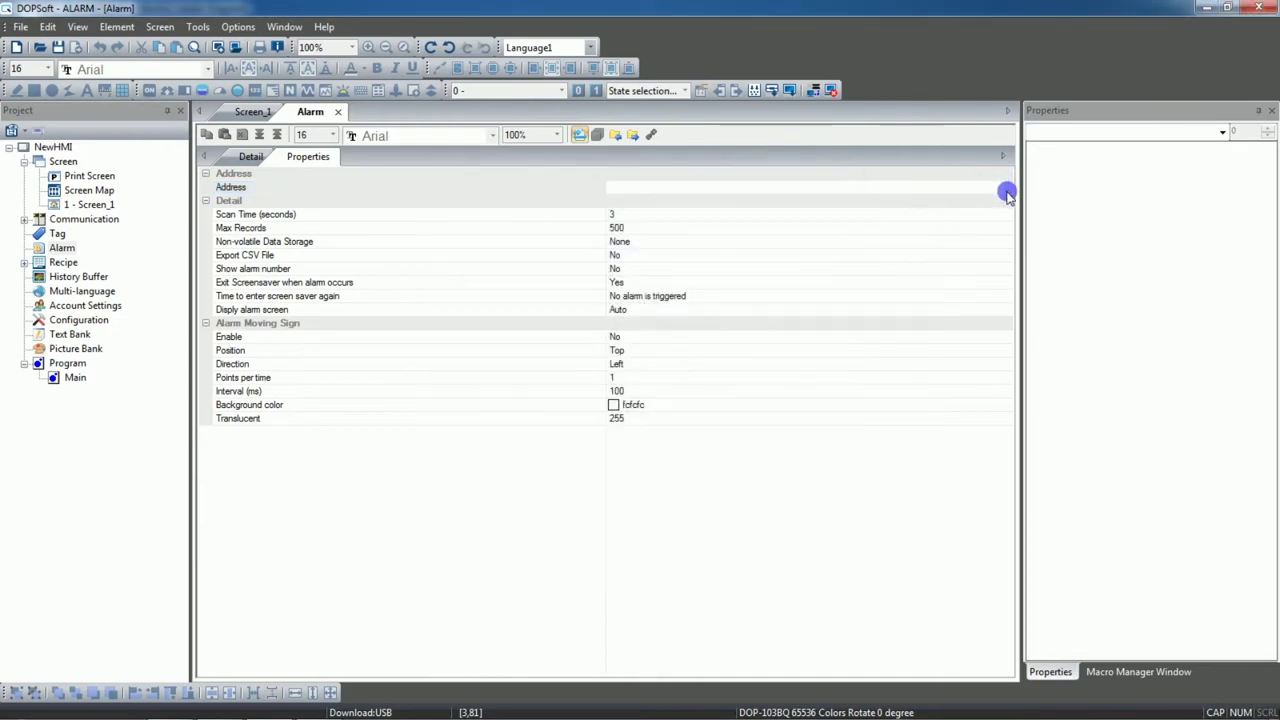
left_click(1006, 190)
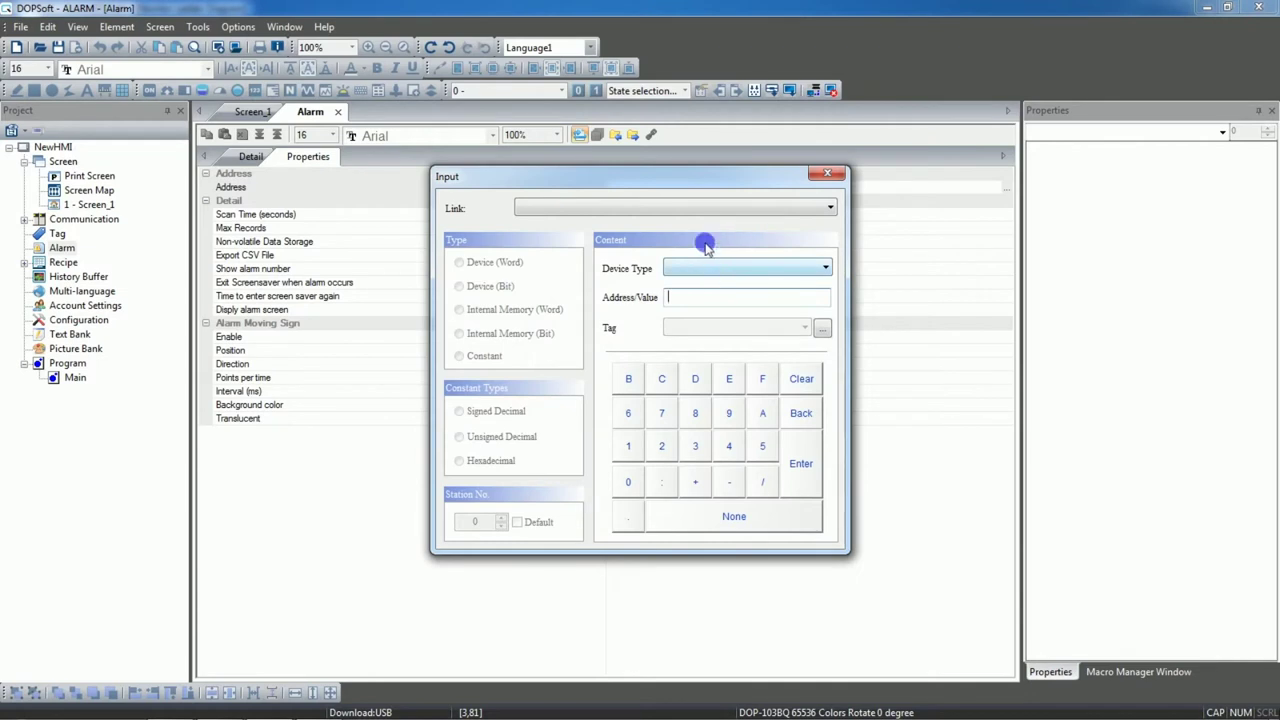
left_click(718, 207)
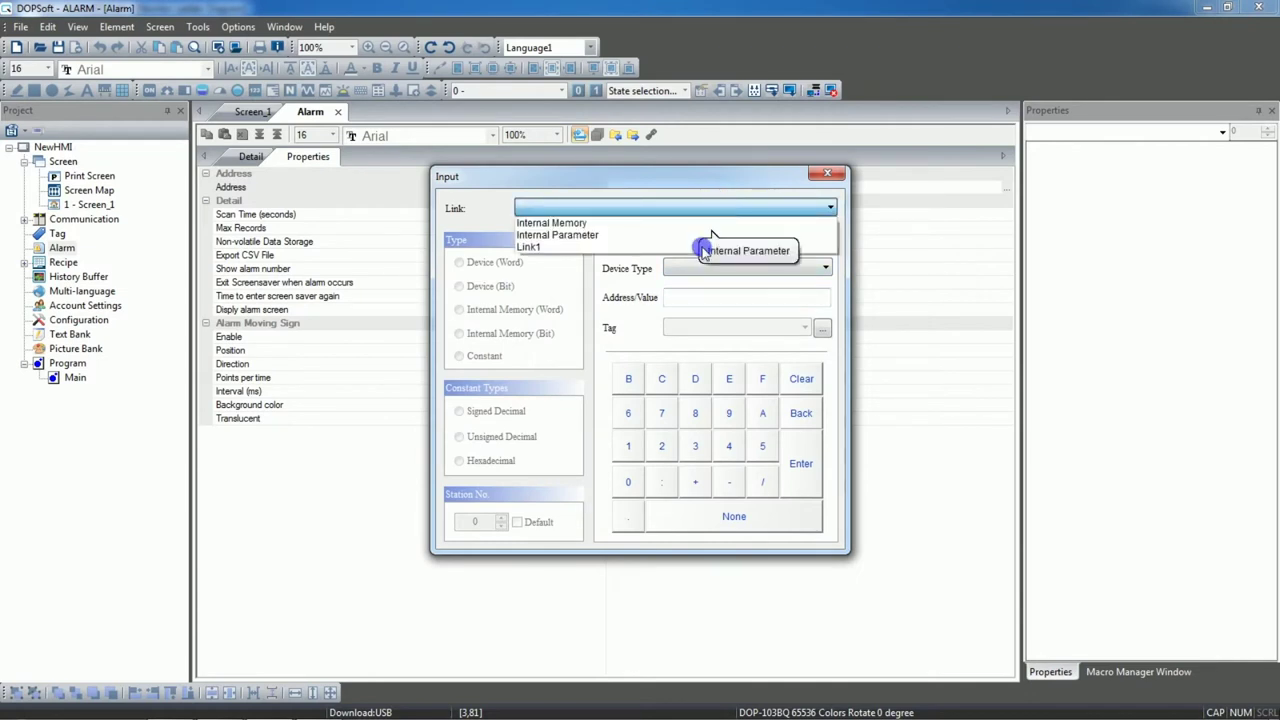
left_click(700, 249)
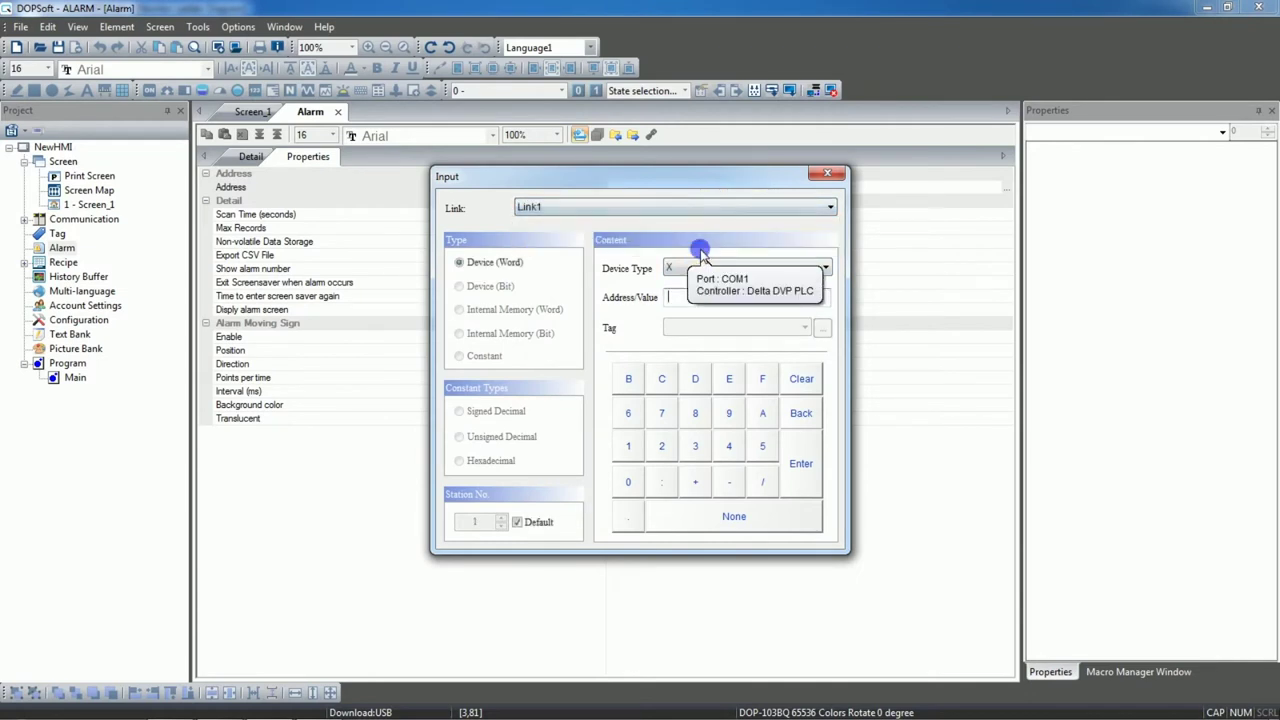
left_click(692, 270)
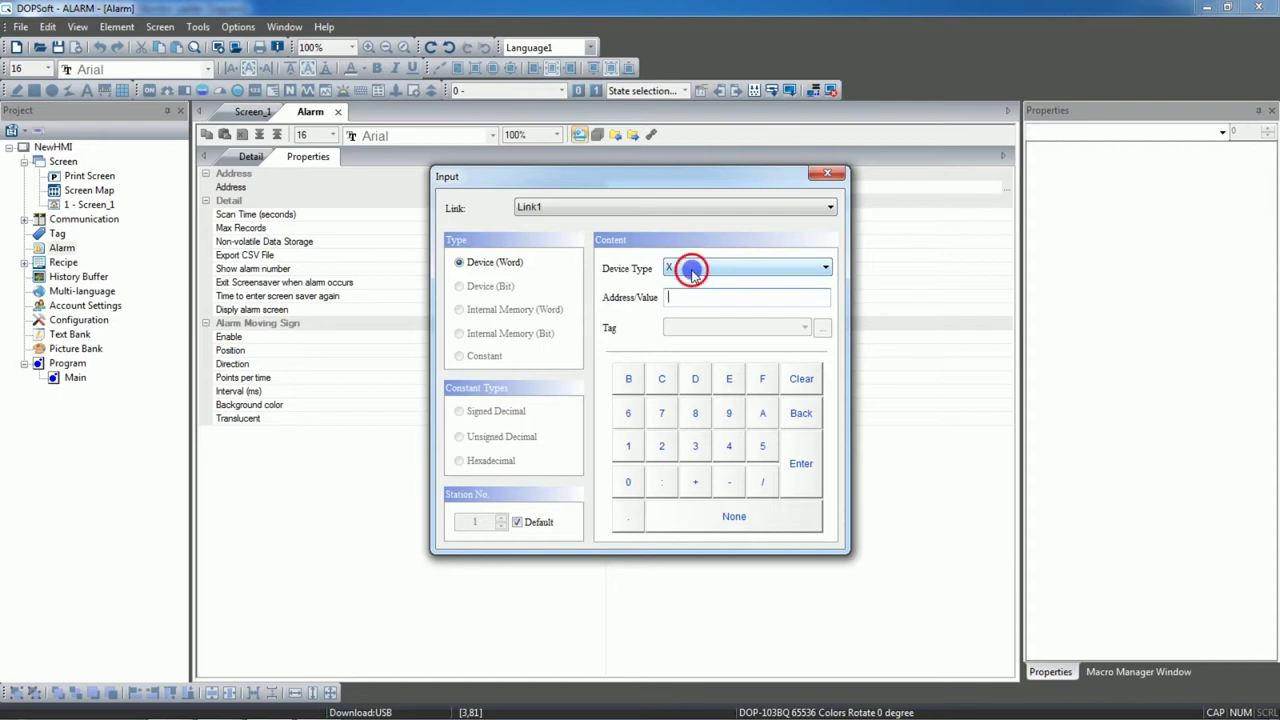
left_click(686, 355)
left_click(693, 298)
type("100")
left_click(799, 460)
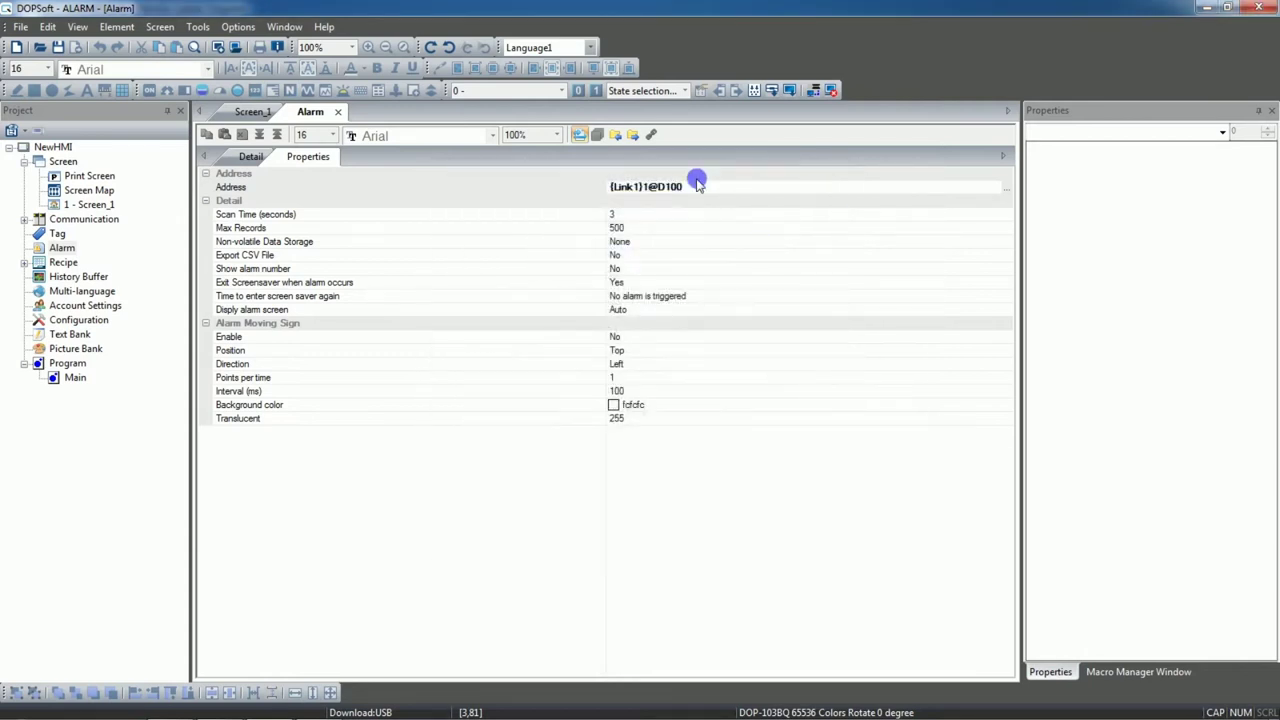
Compare the HMI alarm address with the DMOV destination register D100 in the WPLSoft ladder, and return to DOPSoft.
left_click_drag(697, 187, 607, 189)
key("alt+Tab")
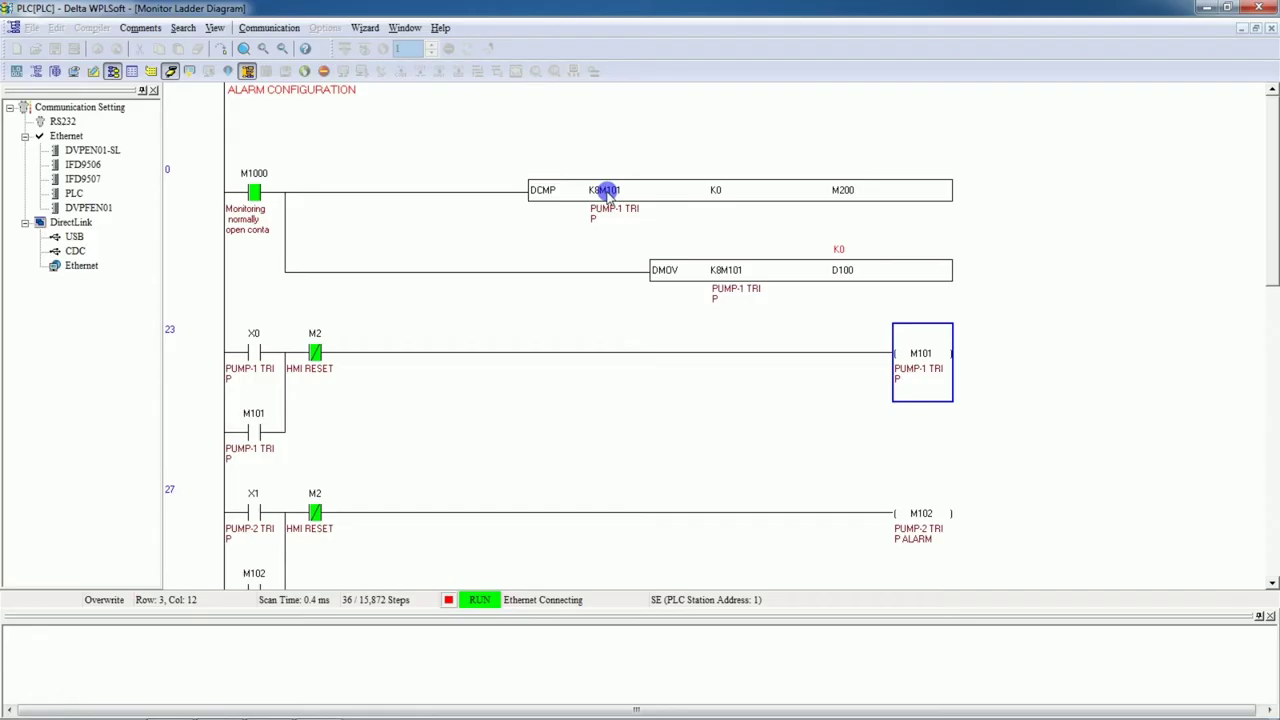
left_click(838, 282)
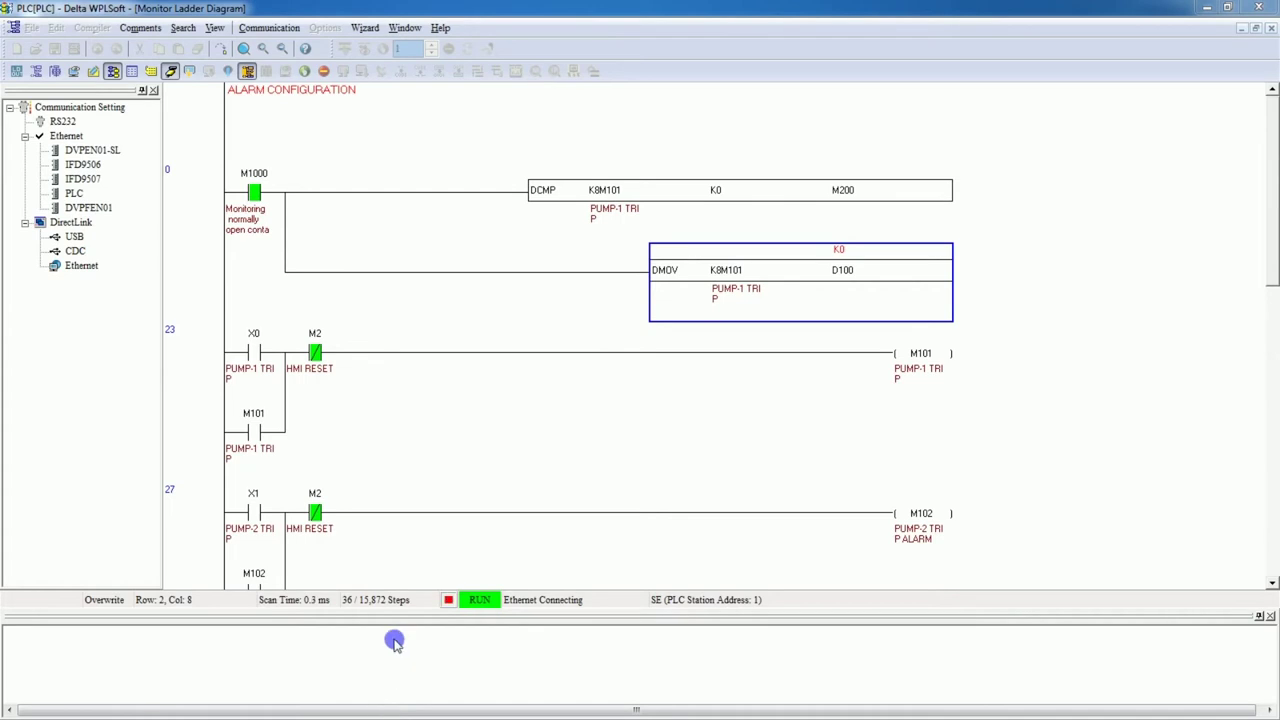
key("super")
left_click(265, 704)
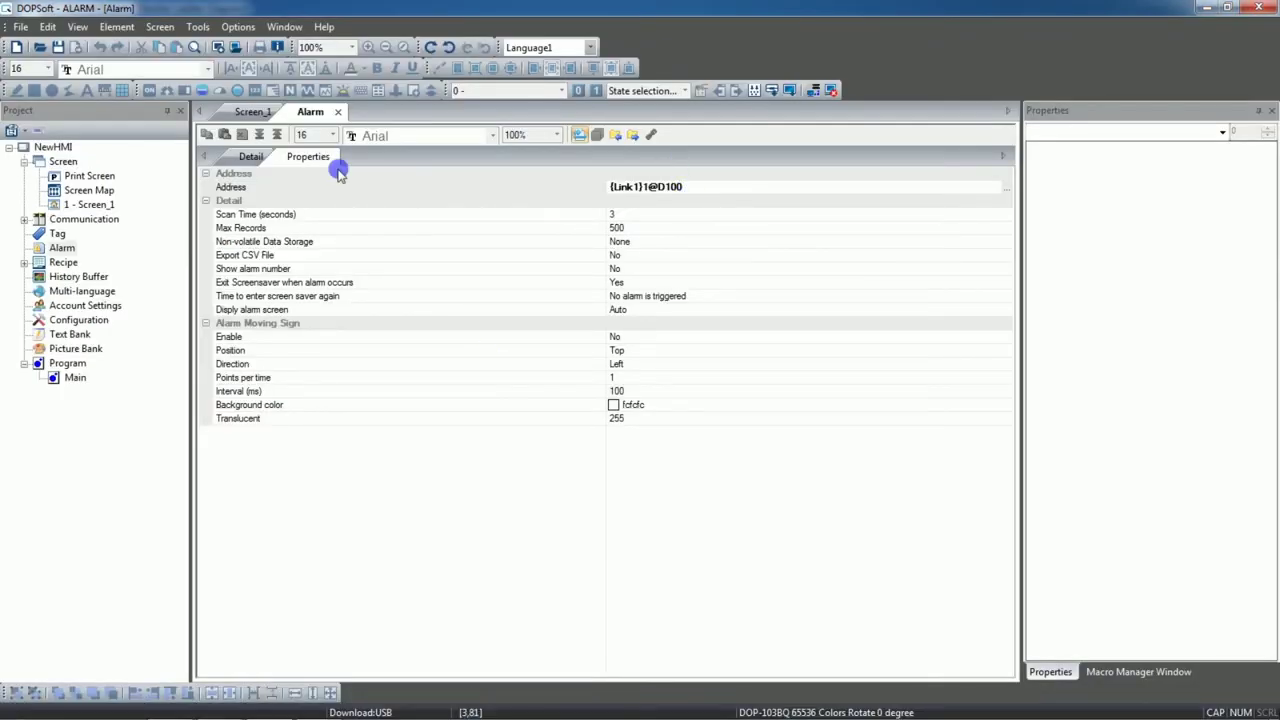
Enter "PUMP-1 TRIP", "PUMP-2 TRIP" and "EMERGENCY PRESSED" as the contents of alarm messages 1, 2 and 3.
left_click(245, 158)
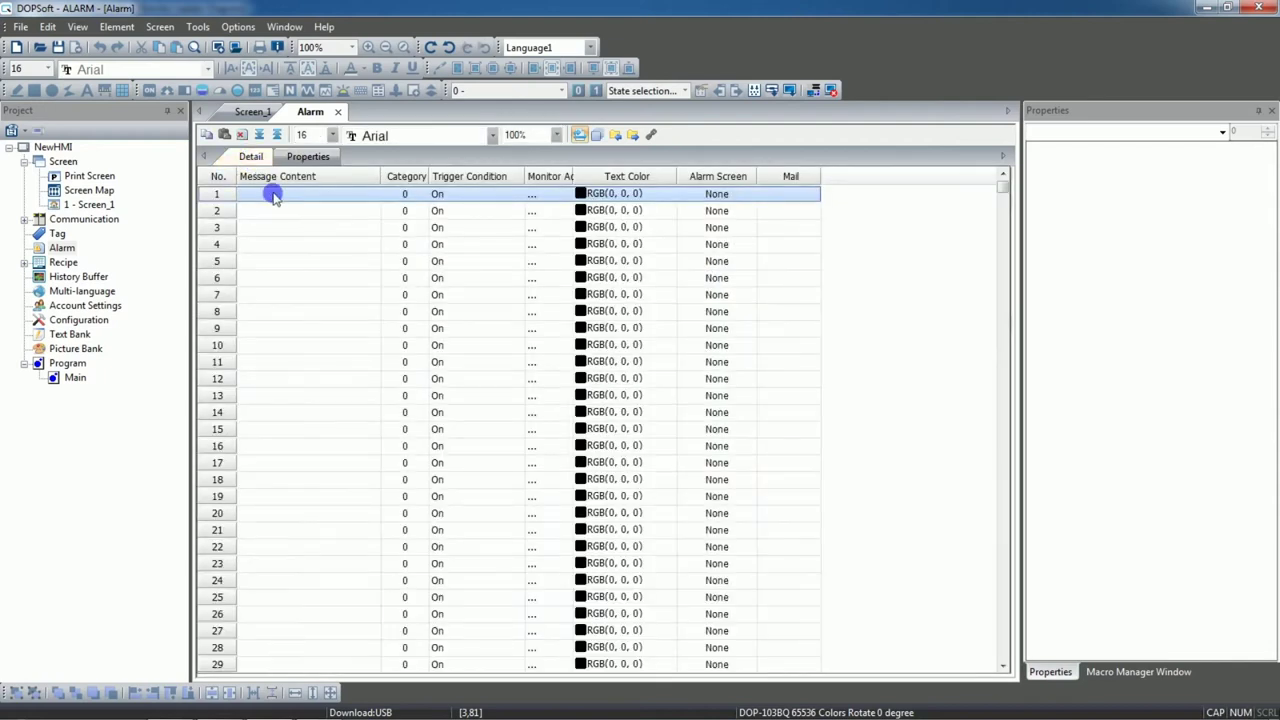
double_click(278, 200)
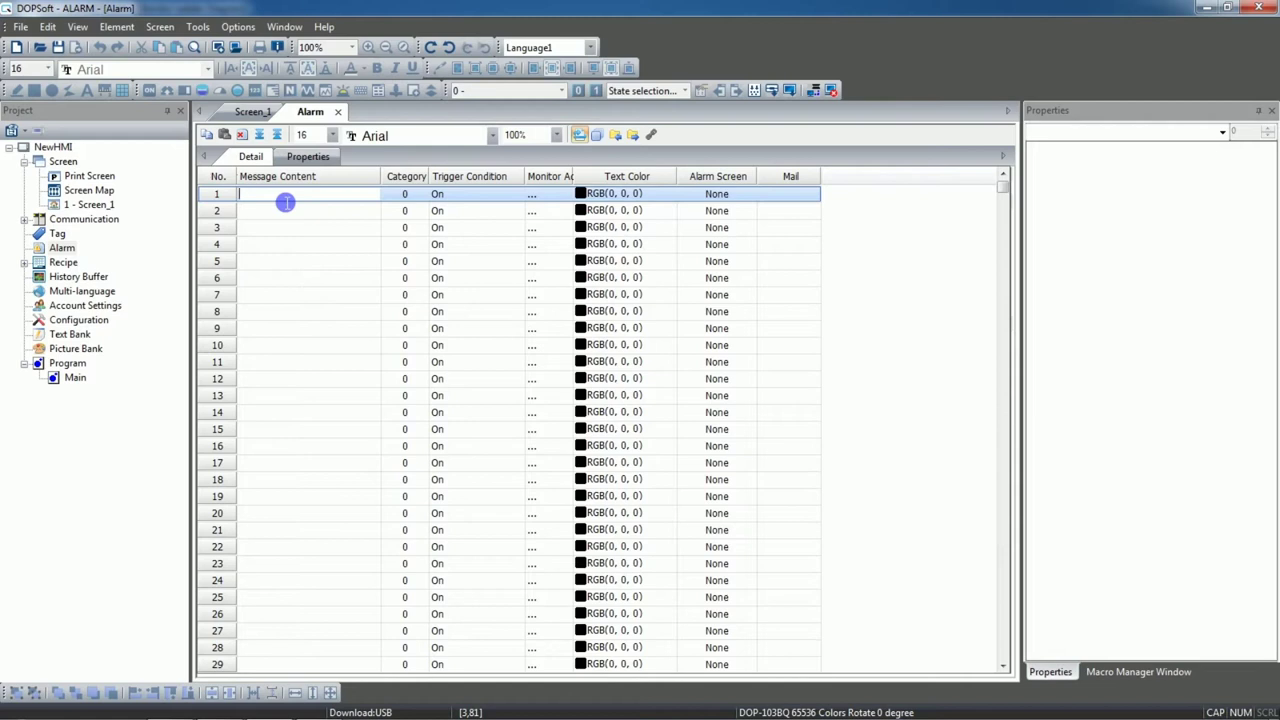
type("PUMP-1 TRIP")
double_click(303, 212)
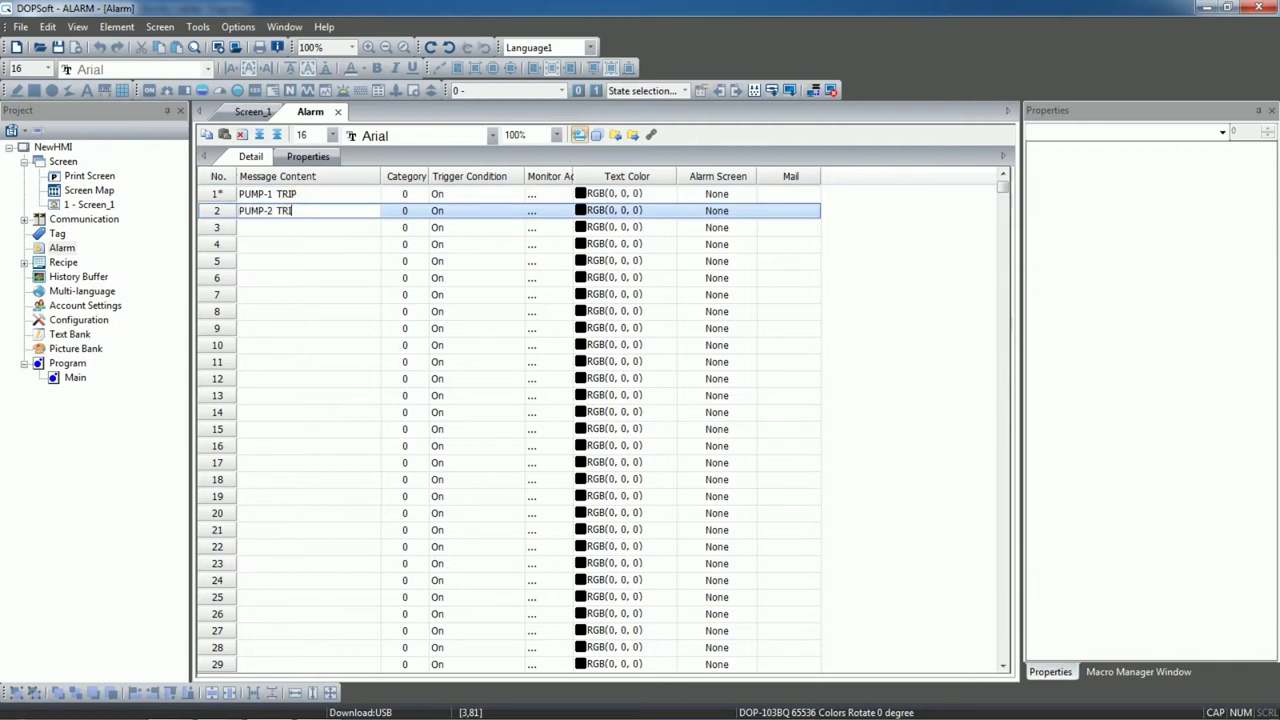
double_click(303, 228)
type("EMERGENCY PRESSED")
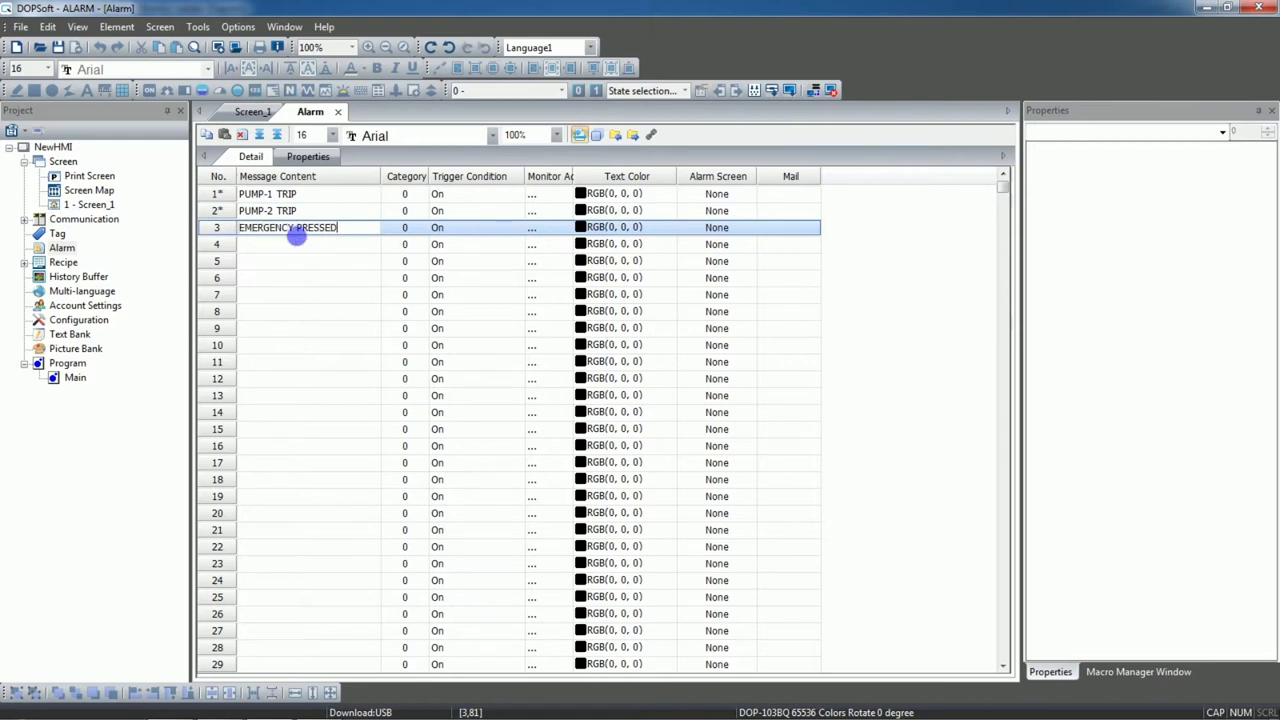
left_click(296, 244)
left_click(296, 227)
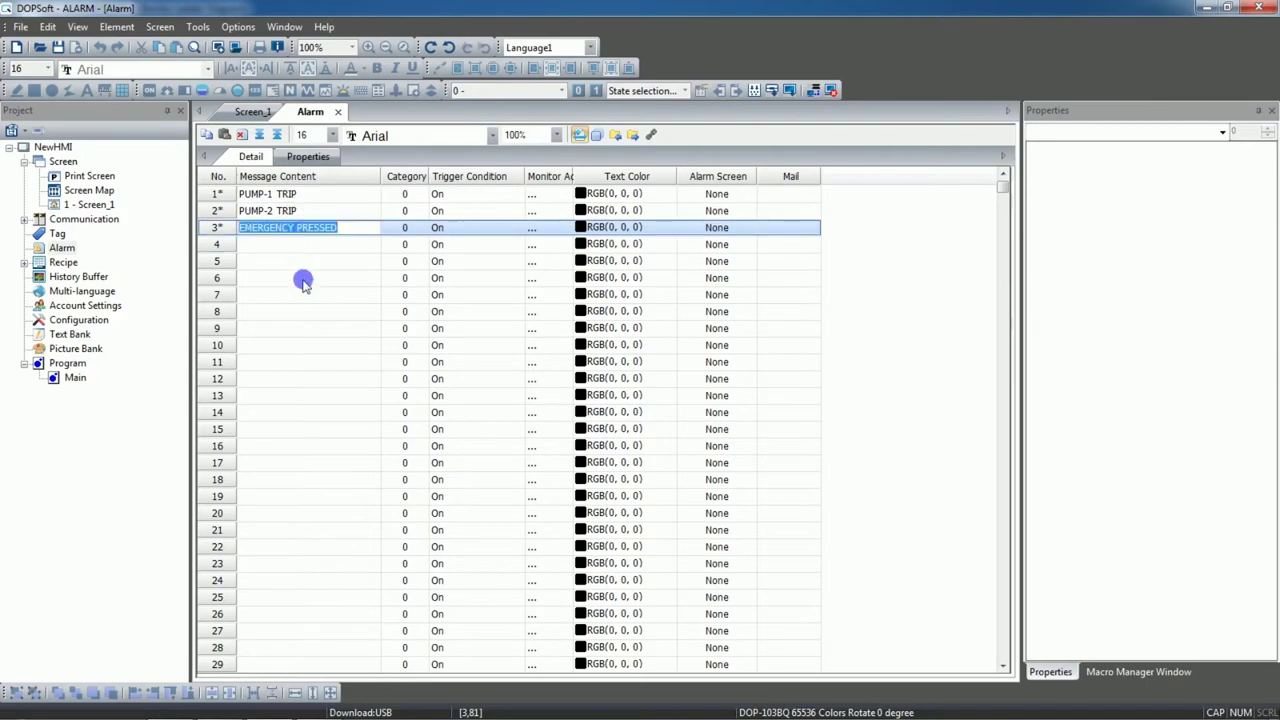
left_click(303, 281)
Check the order of alarm coils M101, M102 and M103 in the WPLSoft ladder against the alarm messages in DOPSoft.
key("alt+Tab")
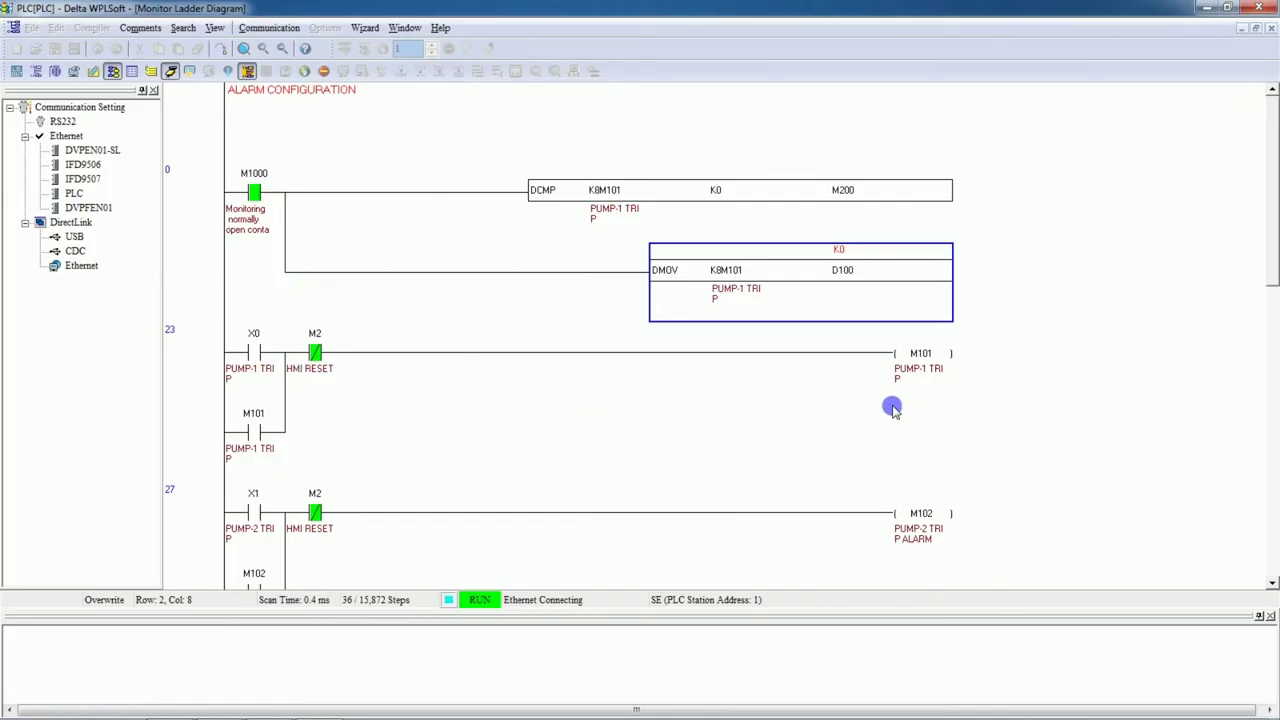
left_click(918, 388)
left_click(925, 513)
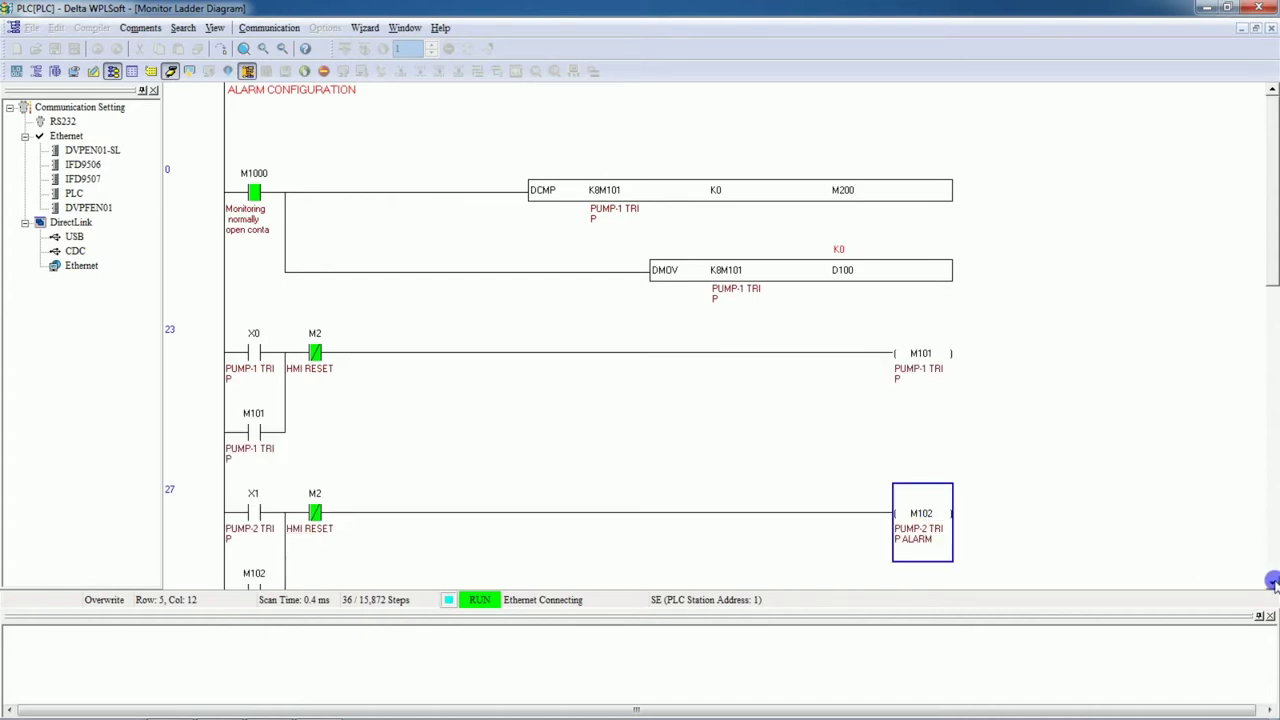
scroll(1272, 582, "down", 4)
left_click(930, 388)
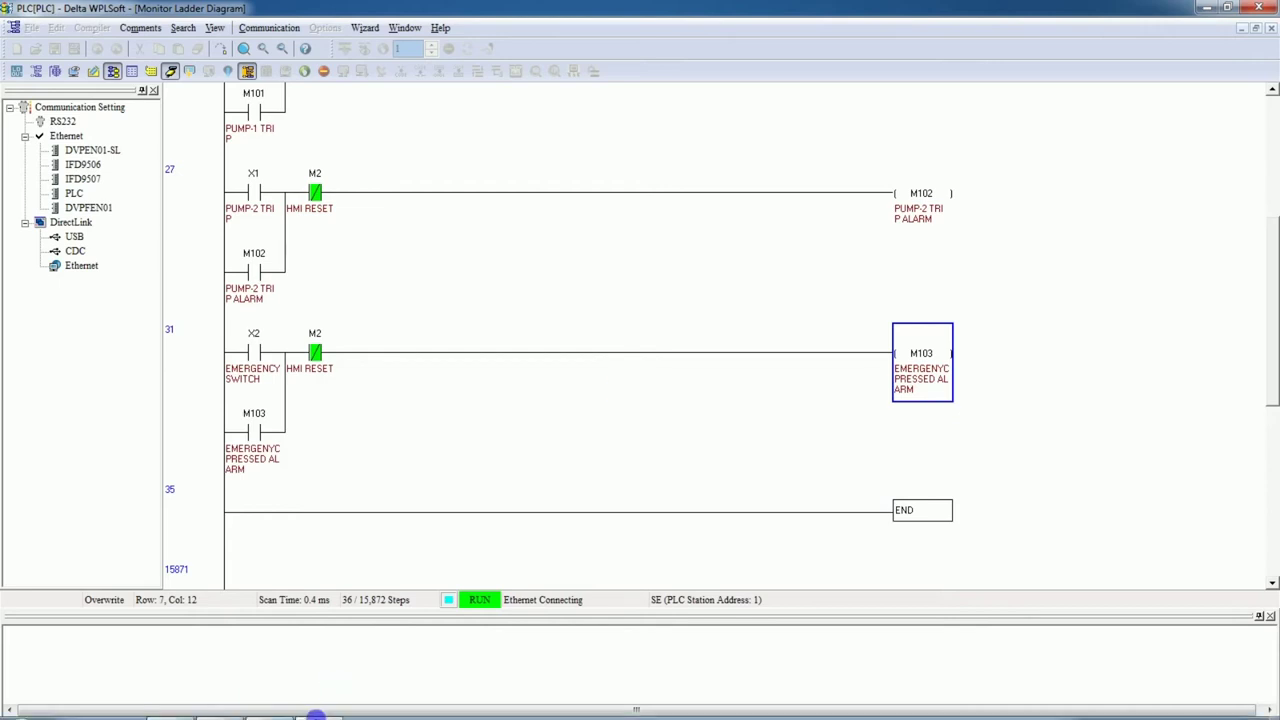
left_click(267, 705)
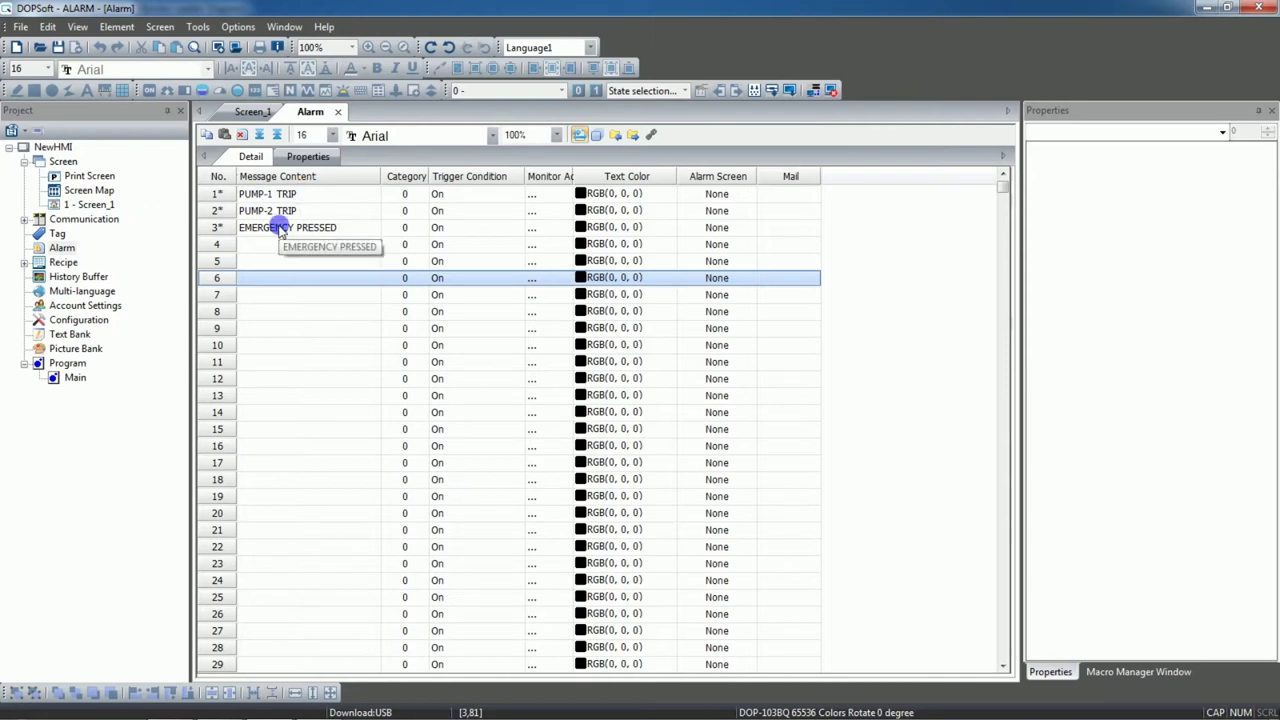
Open Screen_1 and place an Active Alarm List about 462 by 224 at about X 8, Y 40.
double_click(85, 205)
left_click(283, 173)
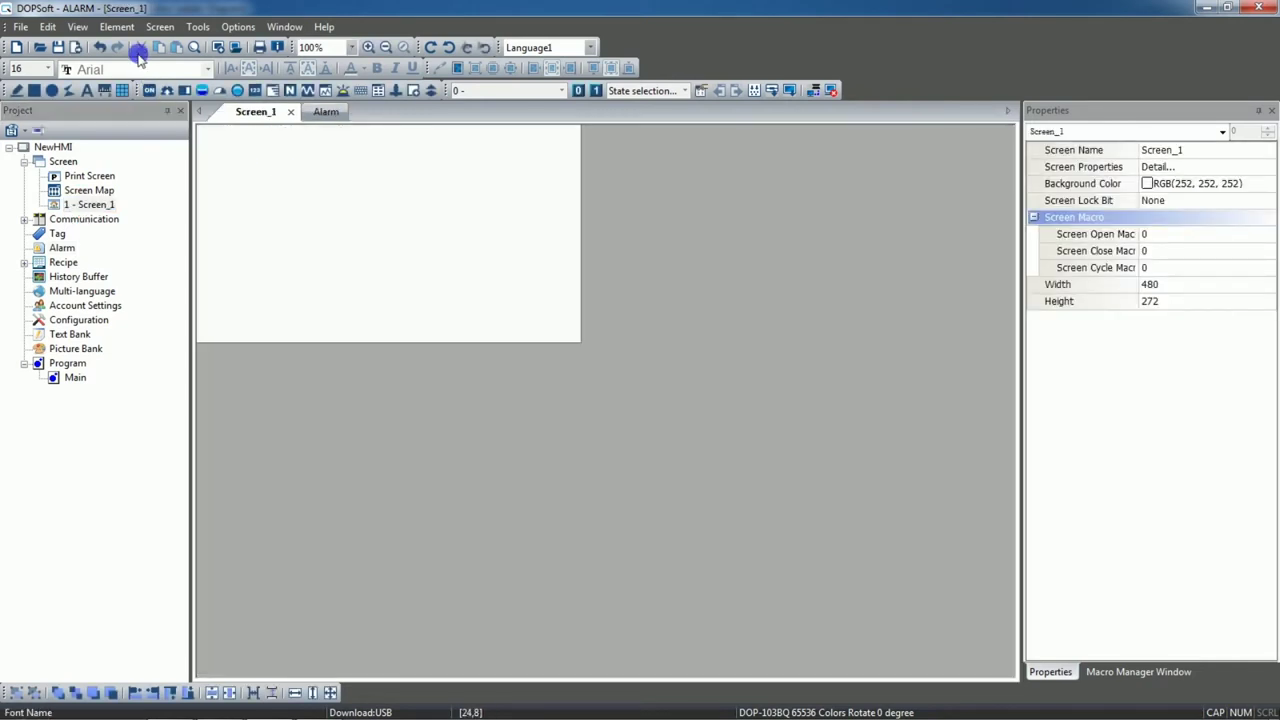
left_click(125, 27)
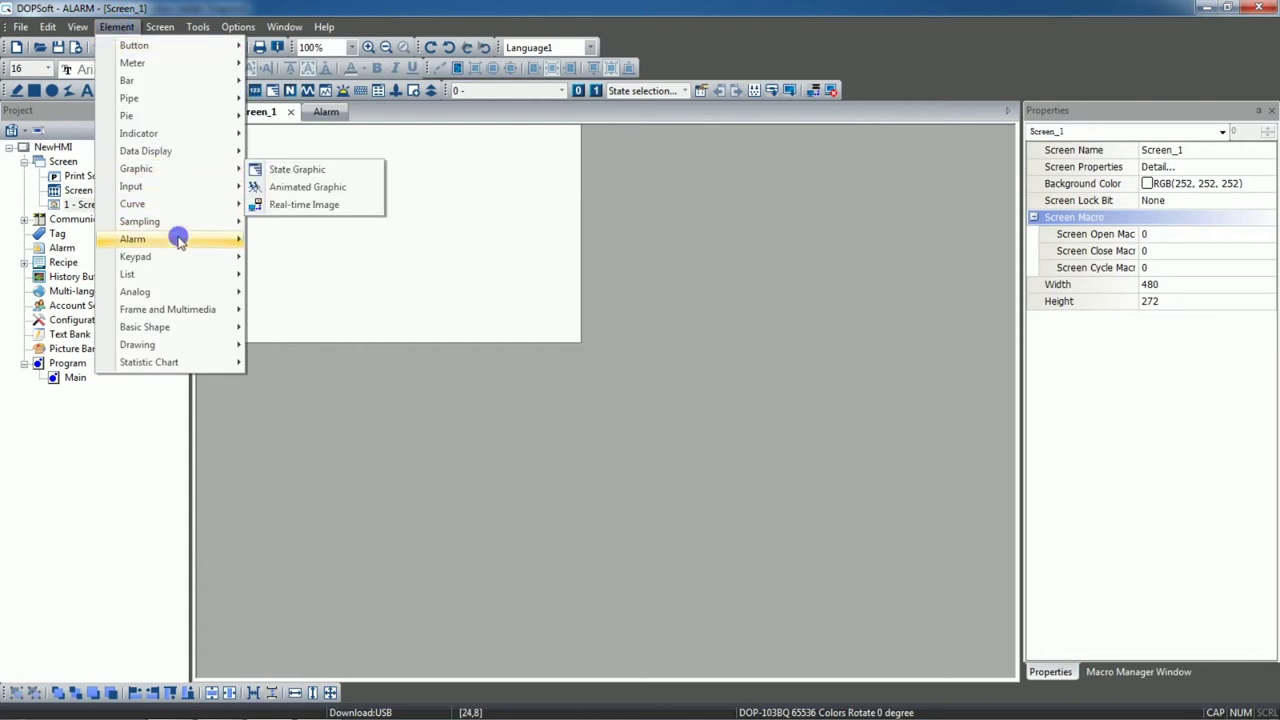
mouse_move(177, 242)
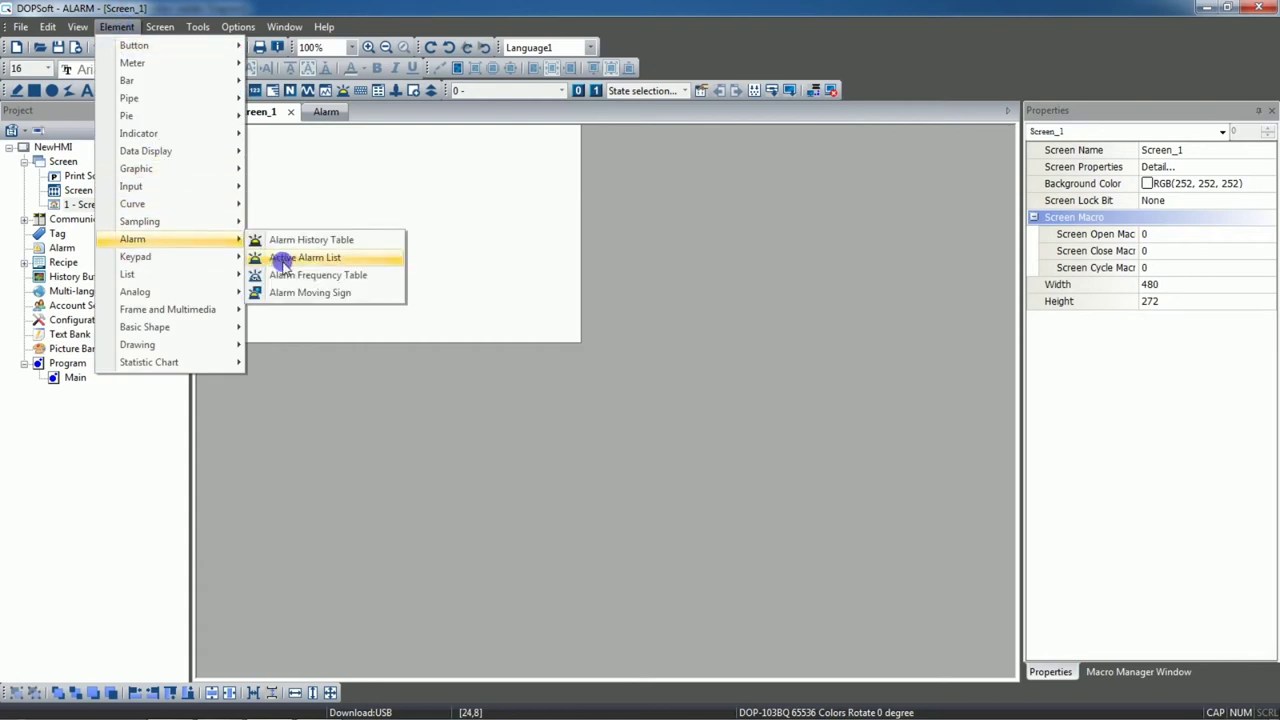
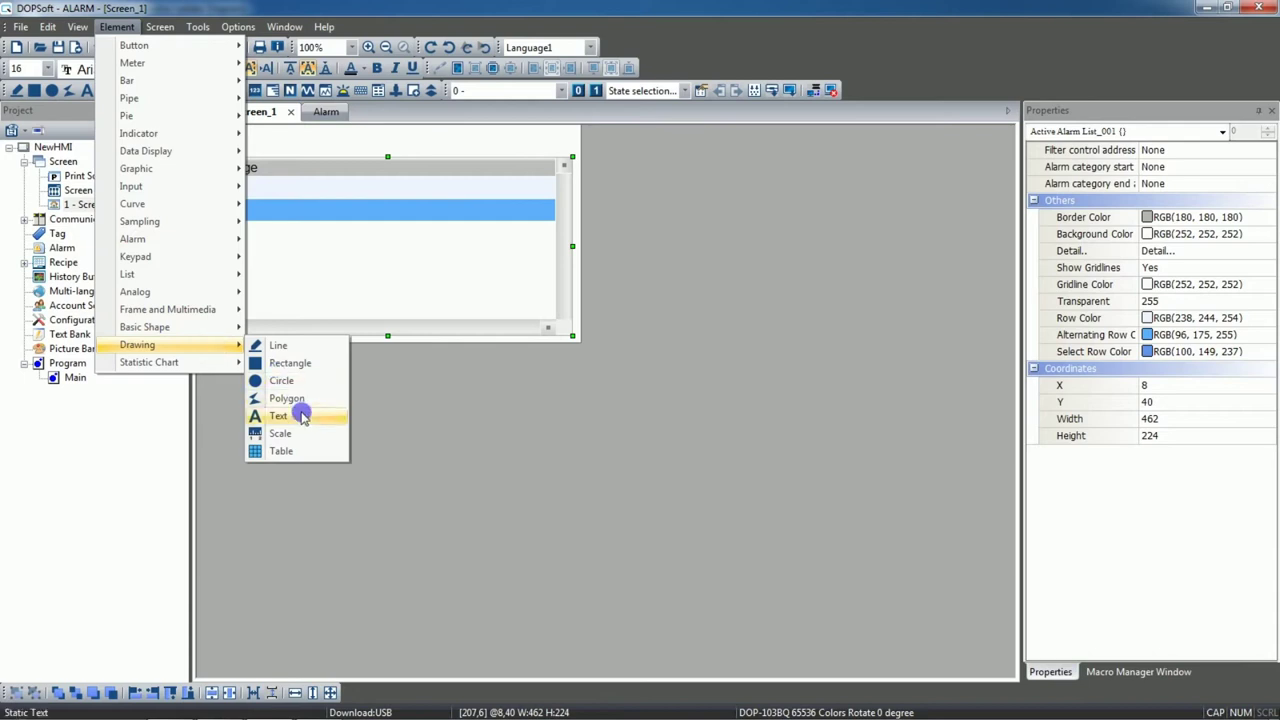
Place a static text about 89 by 26 above the Active Alarm List and enter "ALARM" as its text.
mouse_move(325, 131)
left_mouse_down()
mouse_move(414, 146)
mouse_move(396, 150)
left_mouse_up()
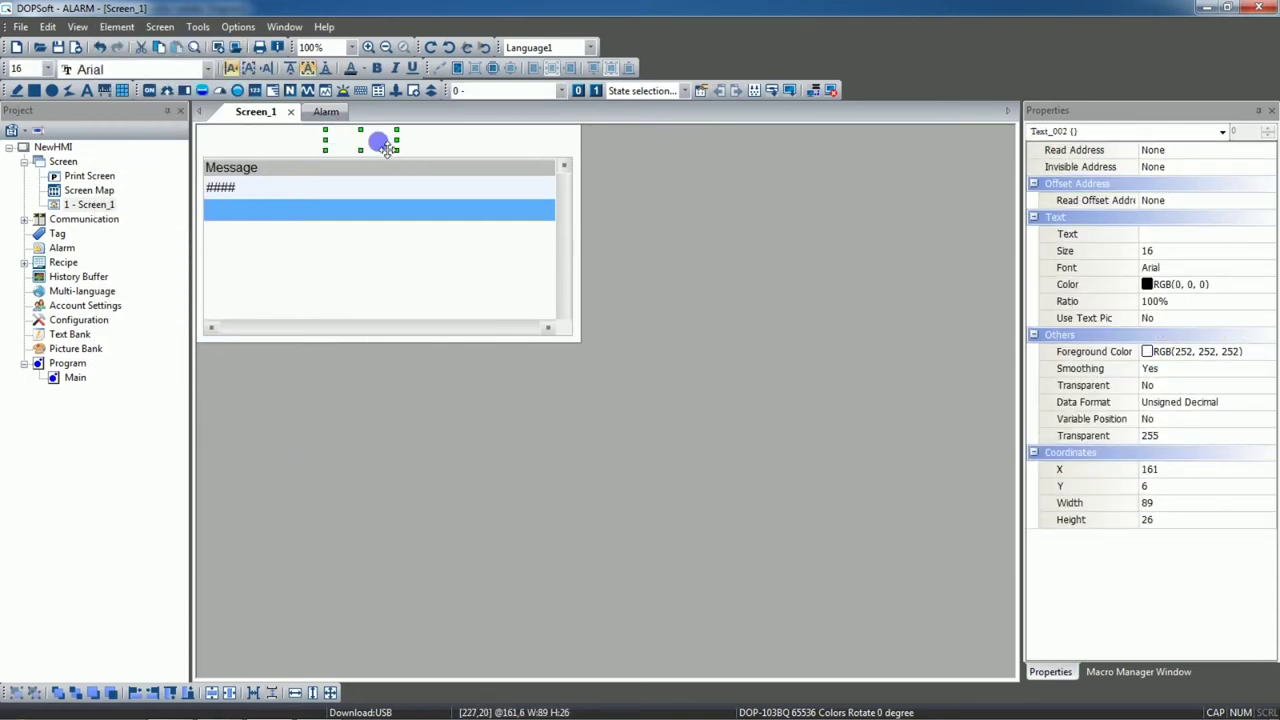
double_click(385, 147)
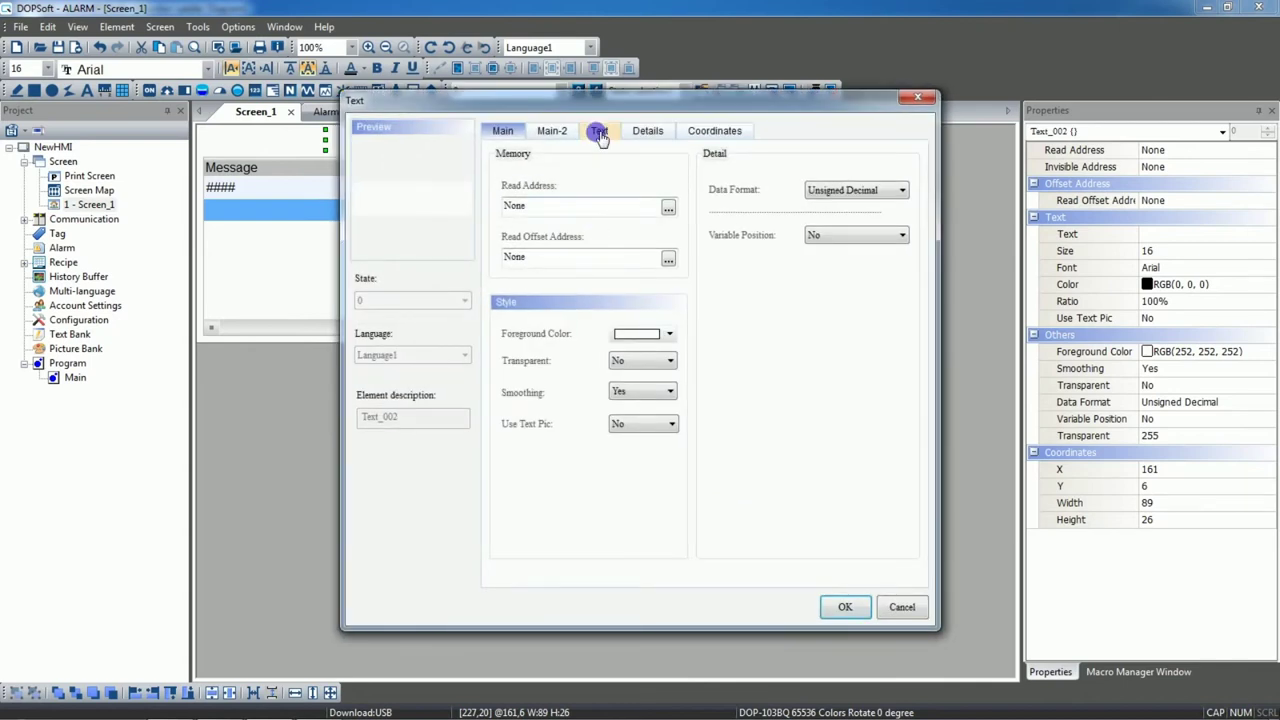
left_click(599, 132)
left_click(544, 226)
type("ALARM")
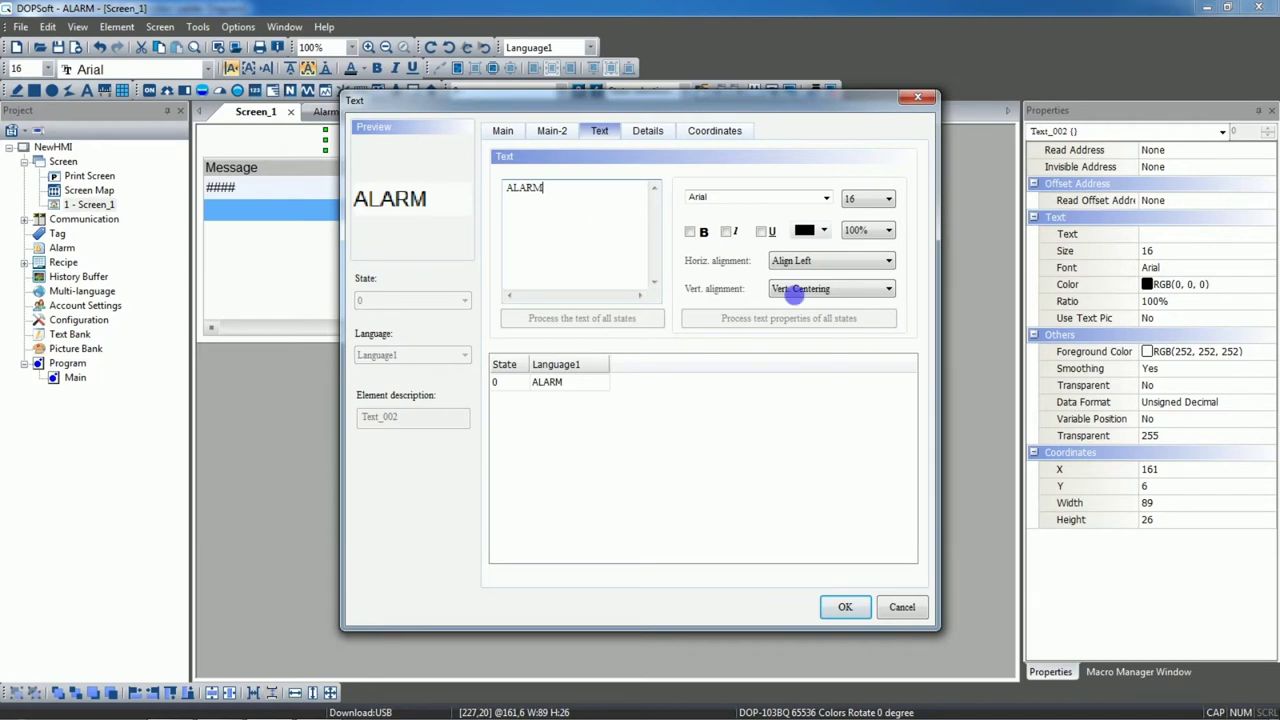
Make the ALARM title bold with font size 20 and apply the text settings.
left_click(687, 231)
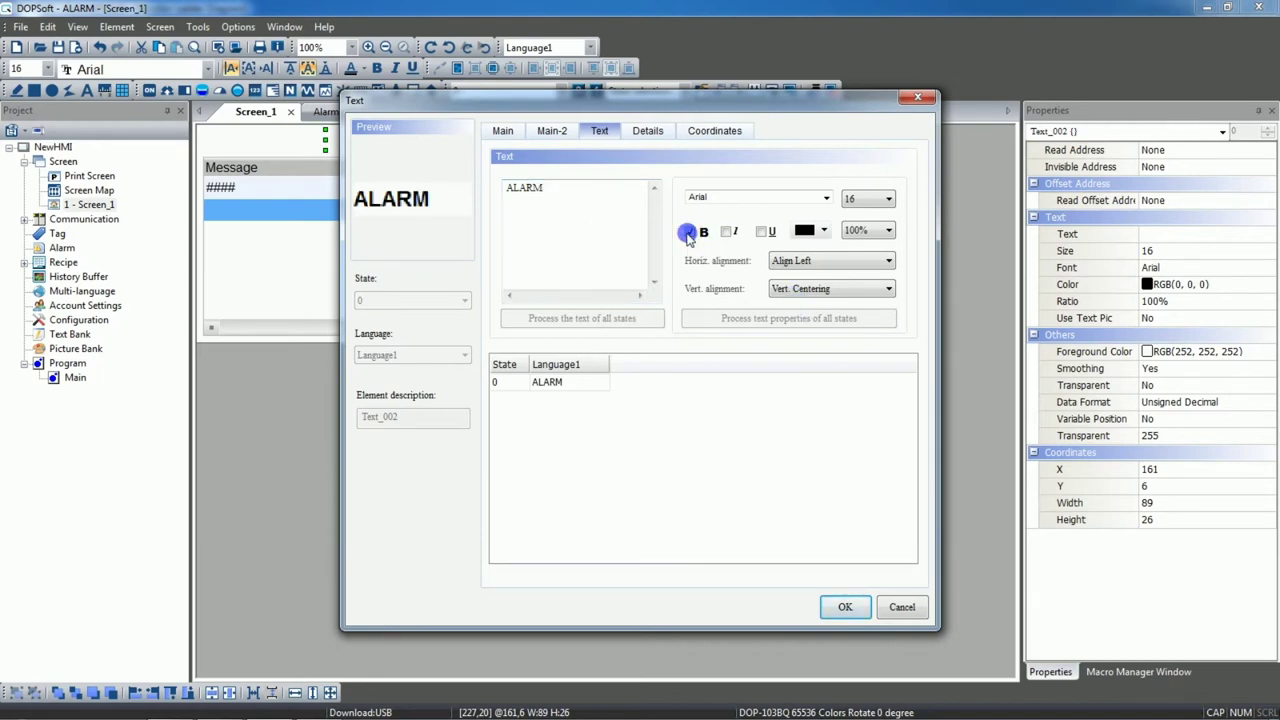
left_click(856, 198)
left_click(853, 290)
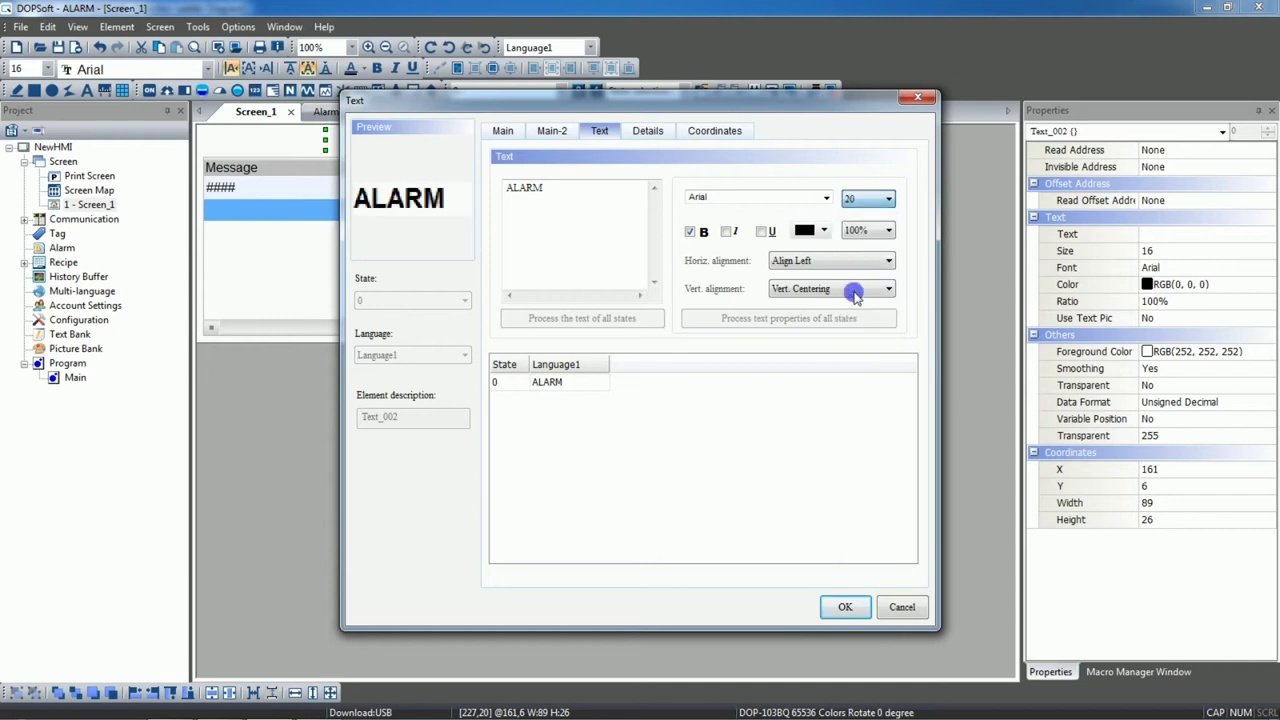
left_click(845, 606)
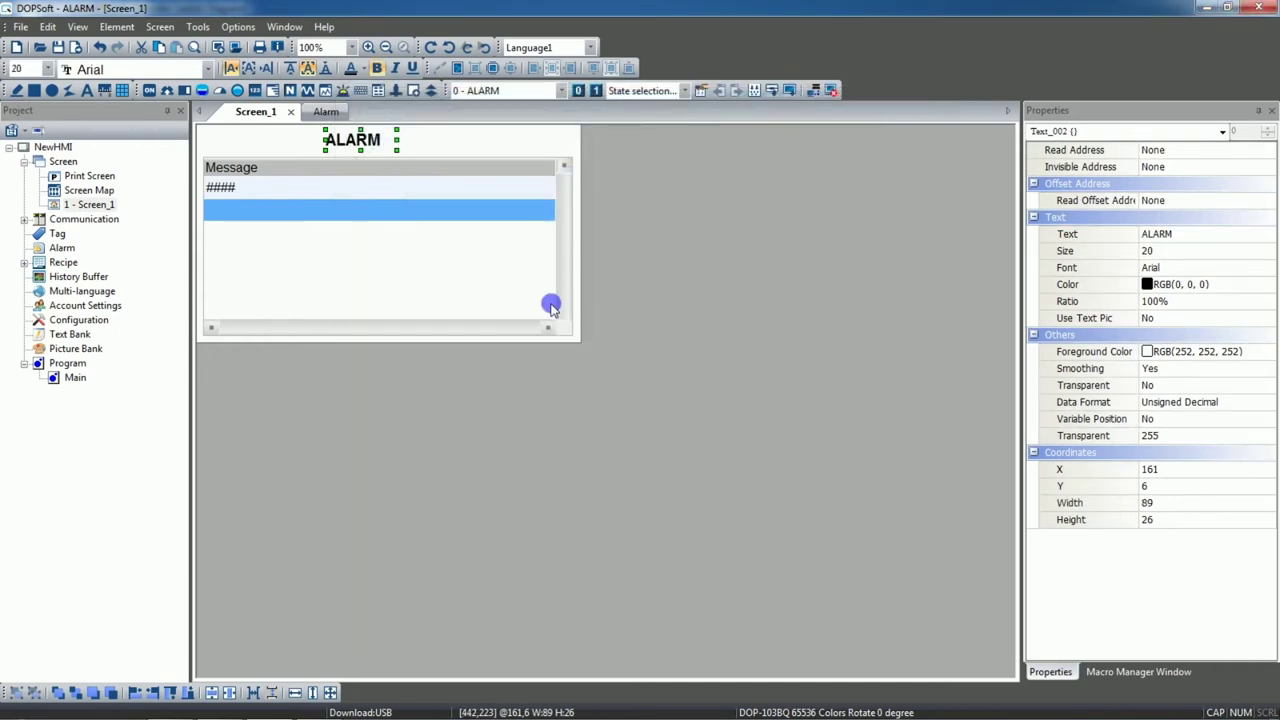
Nudge the ALARM title horizontally to X 170 to centre it above the alarm list.
left_click(428, 139)
left_click(360, 143)
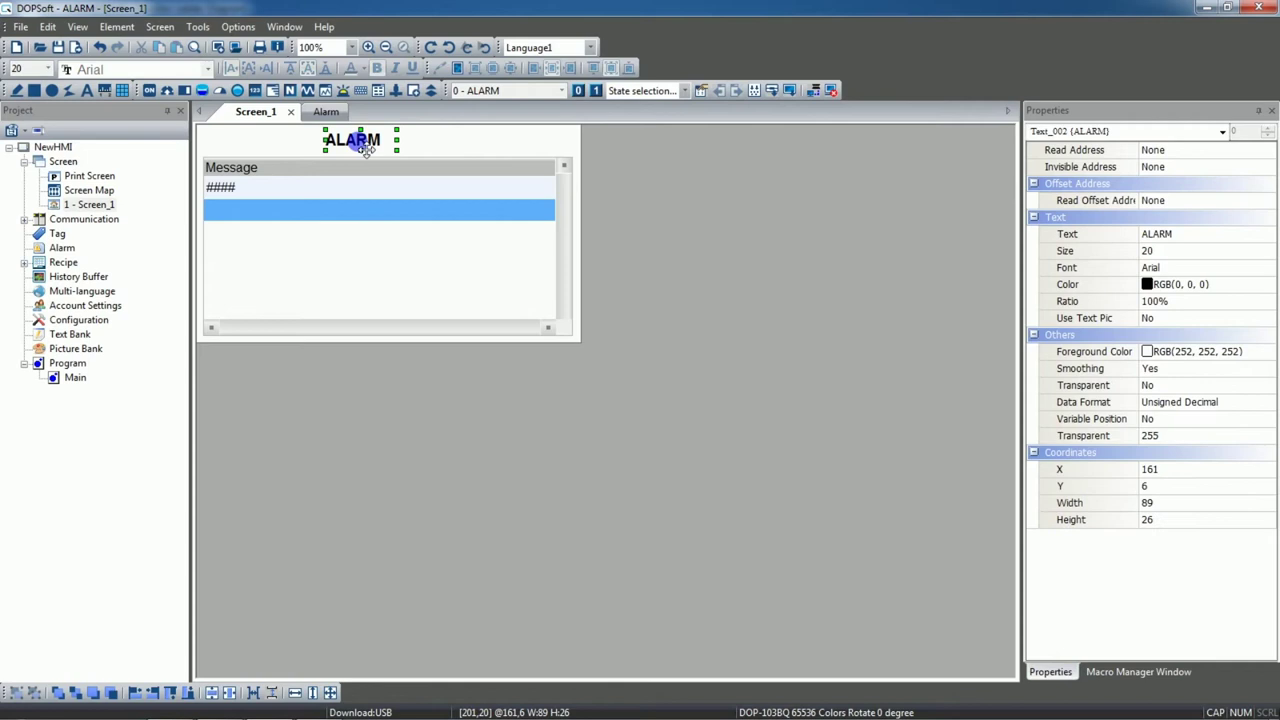
key("Right")
key("Right")
key("Right")
key("Right")
key("Right")
key("Right")
key("Right")
key("Right")
key("Right")
key("Right")
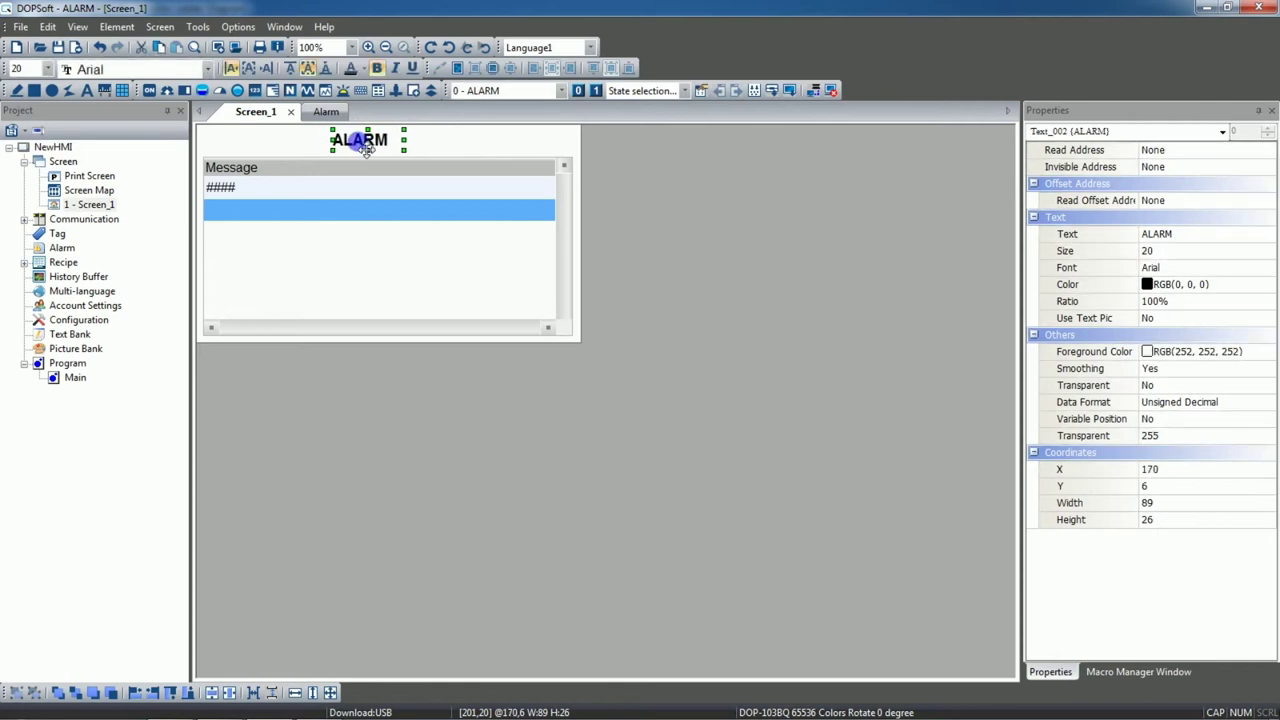
Open the Active Alarm List's settings and move the dialog aside to uncover the screen layout.
left_click(349, 178)
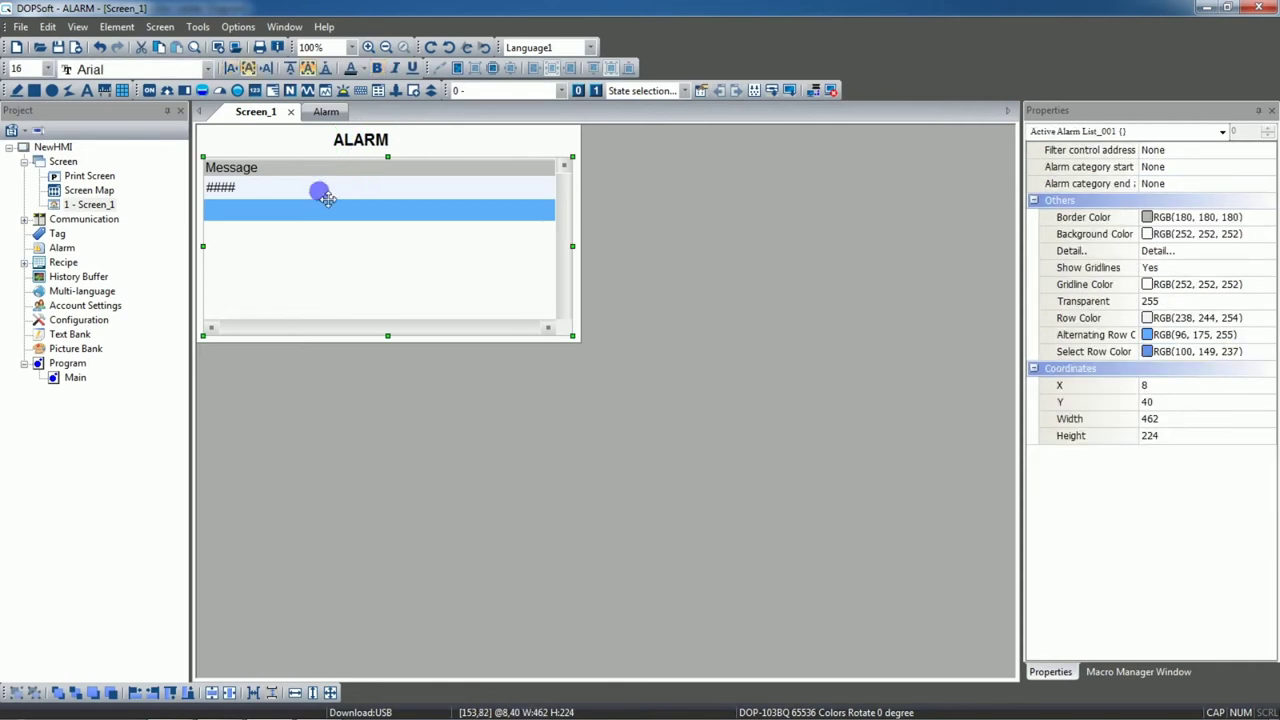
double_click(387, 201)
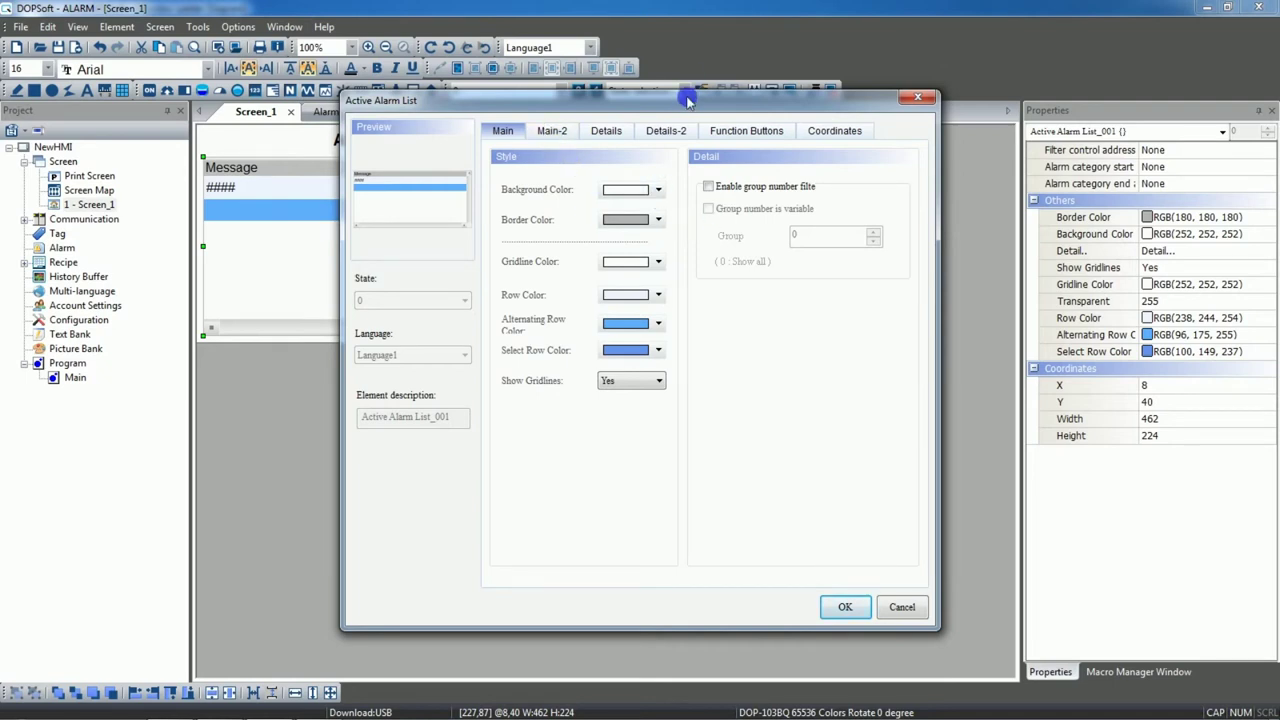
left_click_drag(688, 100, 868, 104)
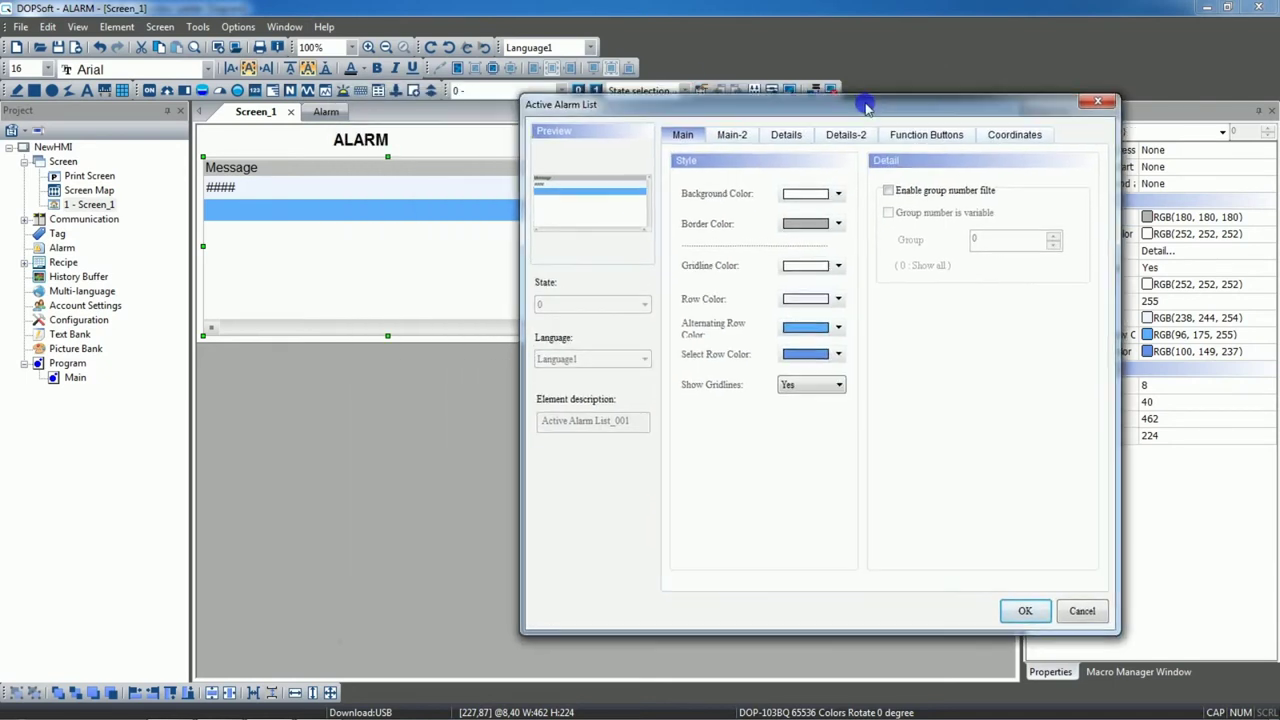
Try light grey (192, 192, 192) as the Active Alarm List's background color.
left_click(838, 193)
left_click(735, 348)
left_click(932, 514)
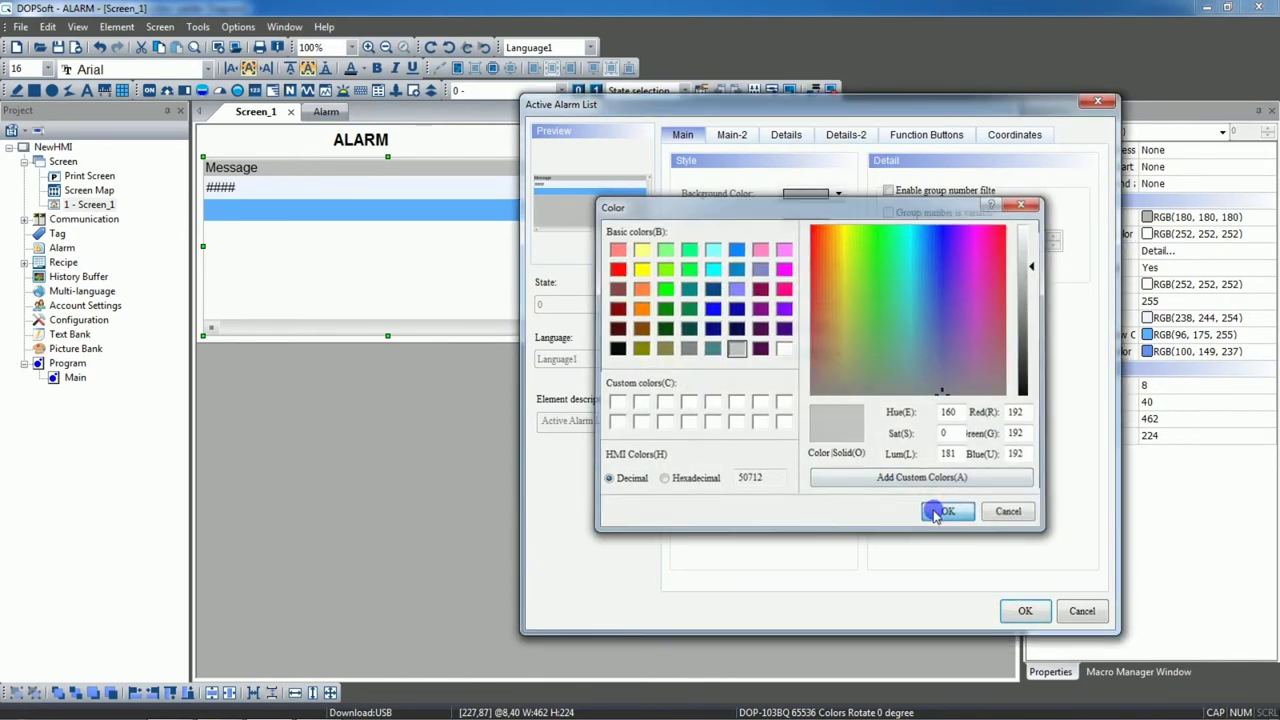
left_click(772, 224)
Set the Active Alarm List's background color to white and its border color to black.
left_click(839, 194)
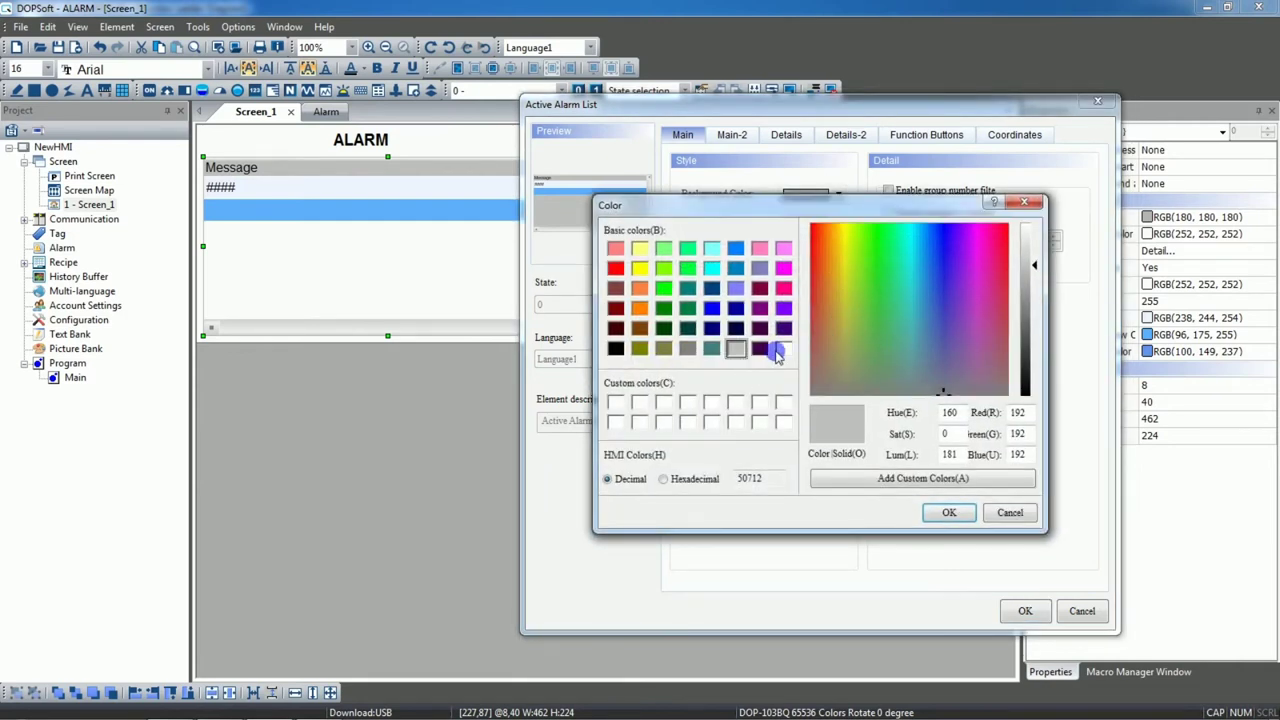
left_click(782, 348)
left_click(949, 512)
left_click(836, 224)
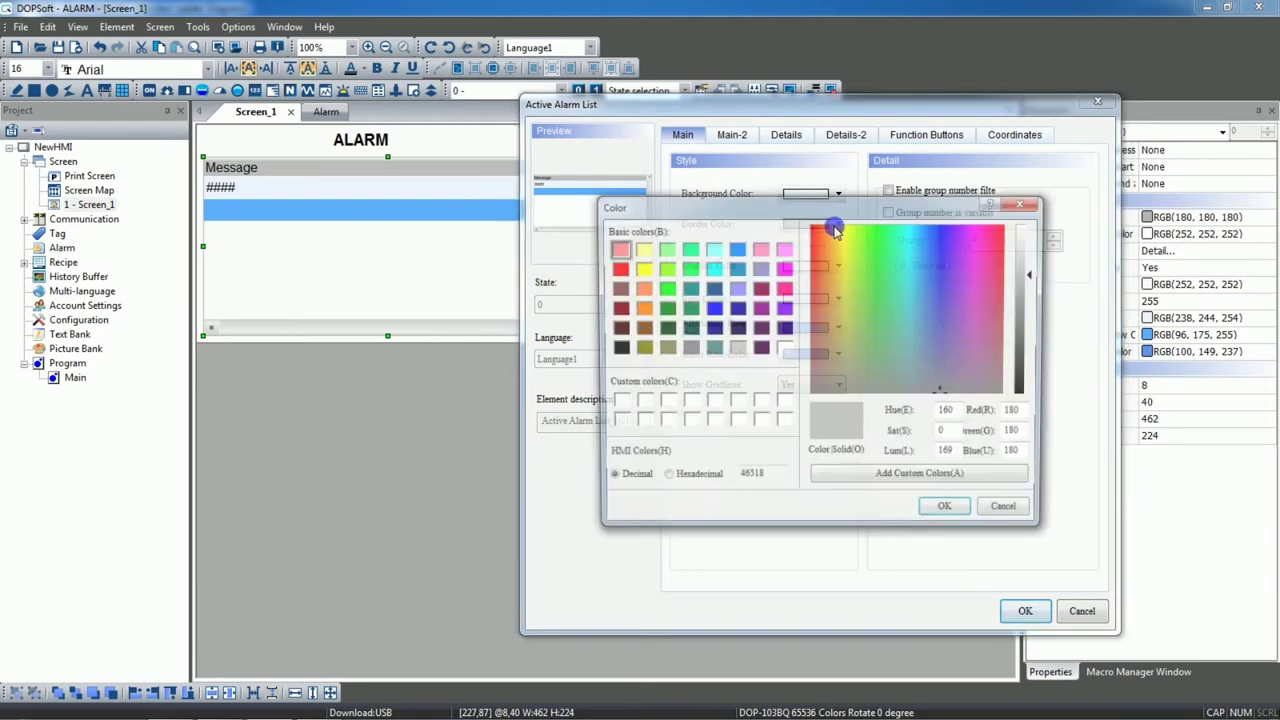
left_click(615, 348)
left_click(940, 515)
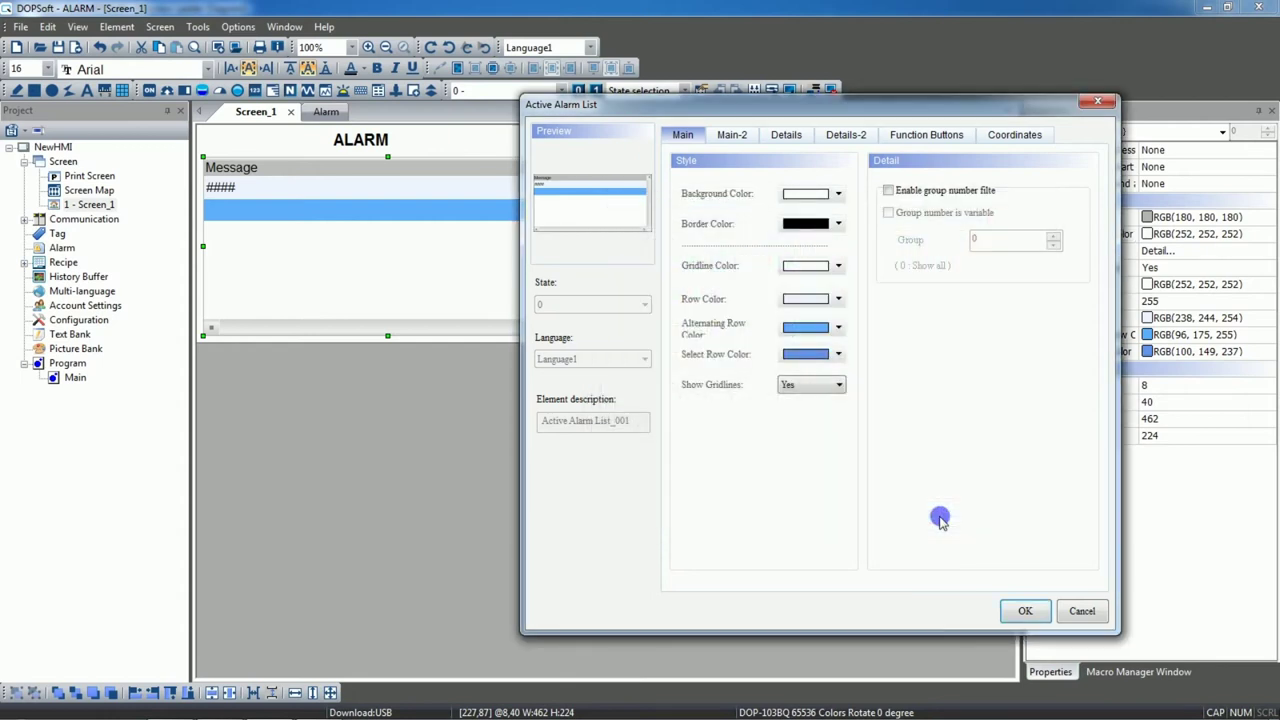
Enable the Trigger Time column in the Active Alarm List and apply the list's settings.
left_click(733, 134)
left_click(792, 140)
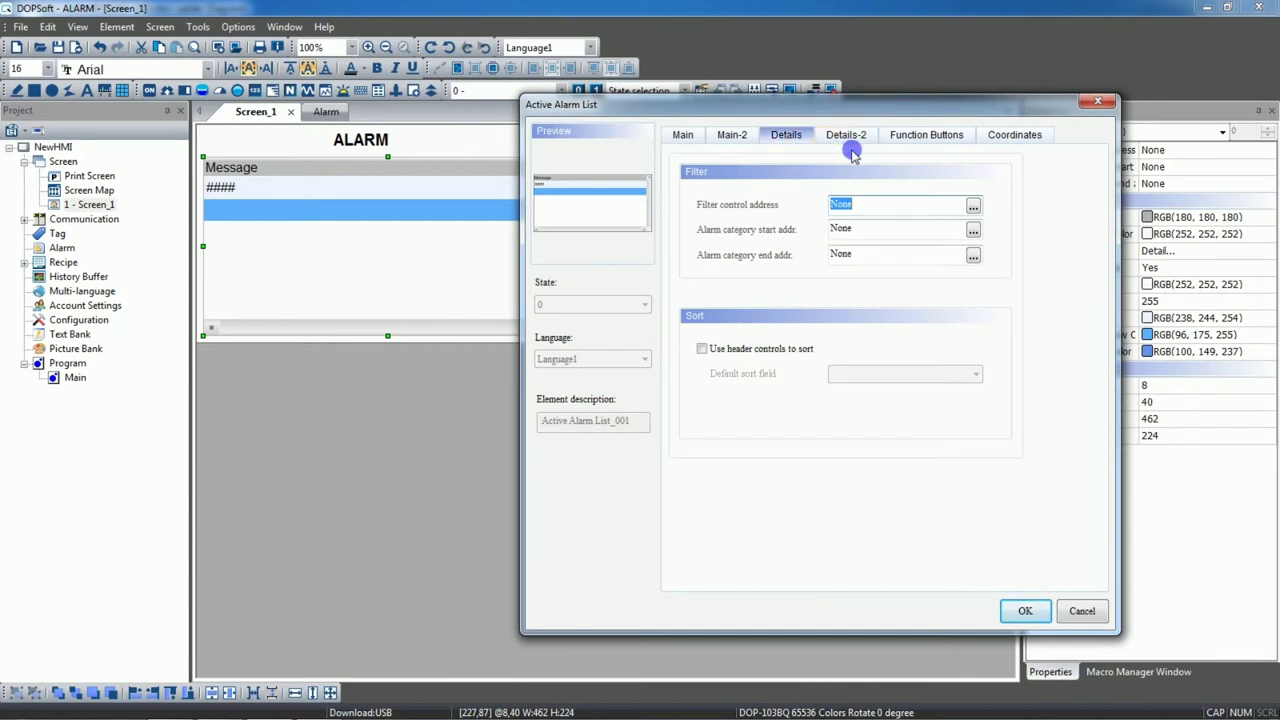
left_click(855, 140)
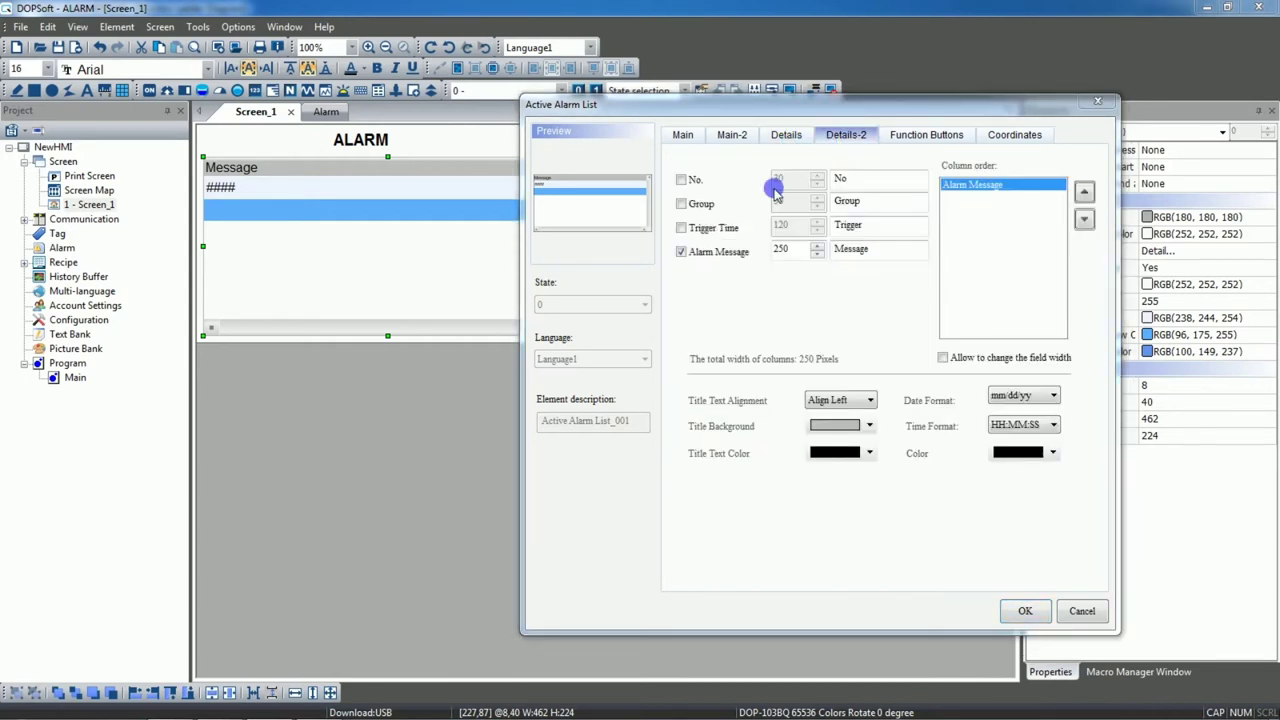
left_click(688, 231)
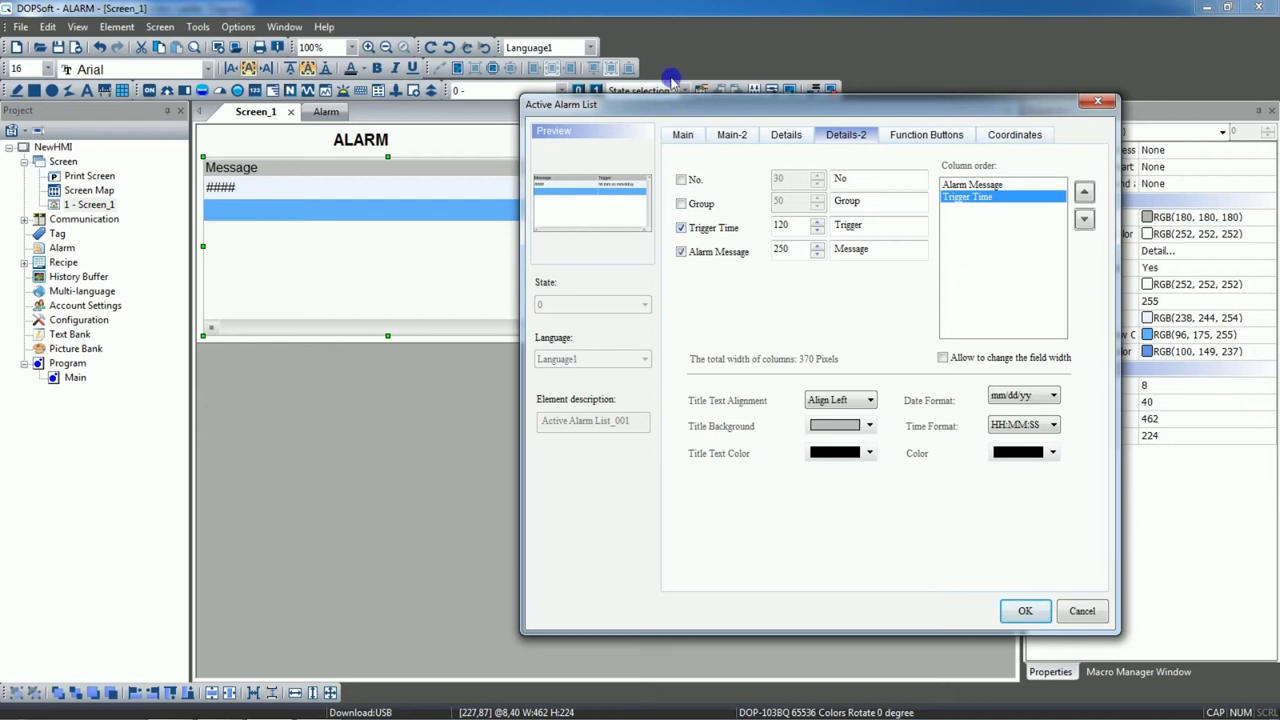
left_click_drag(672, 103, 692, 145)
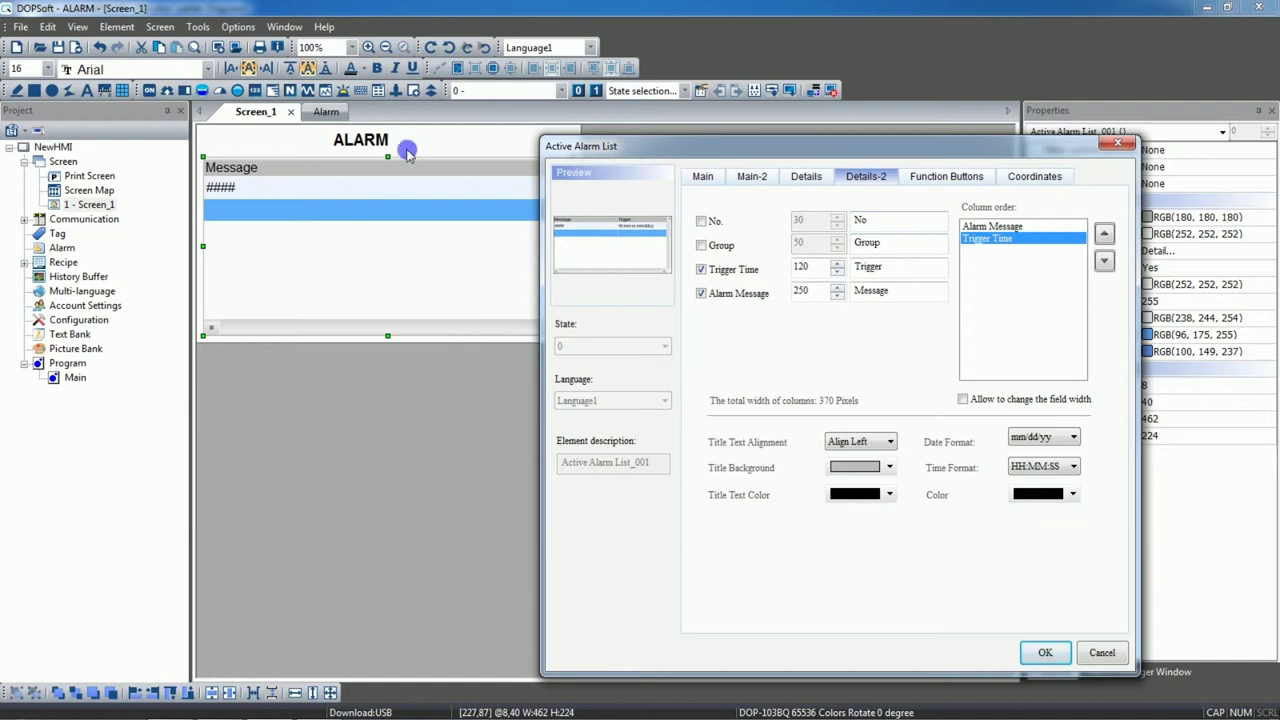
left_click(926, 176)
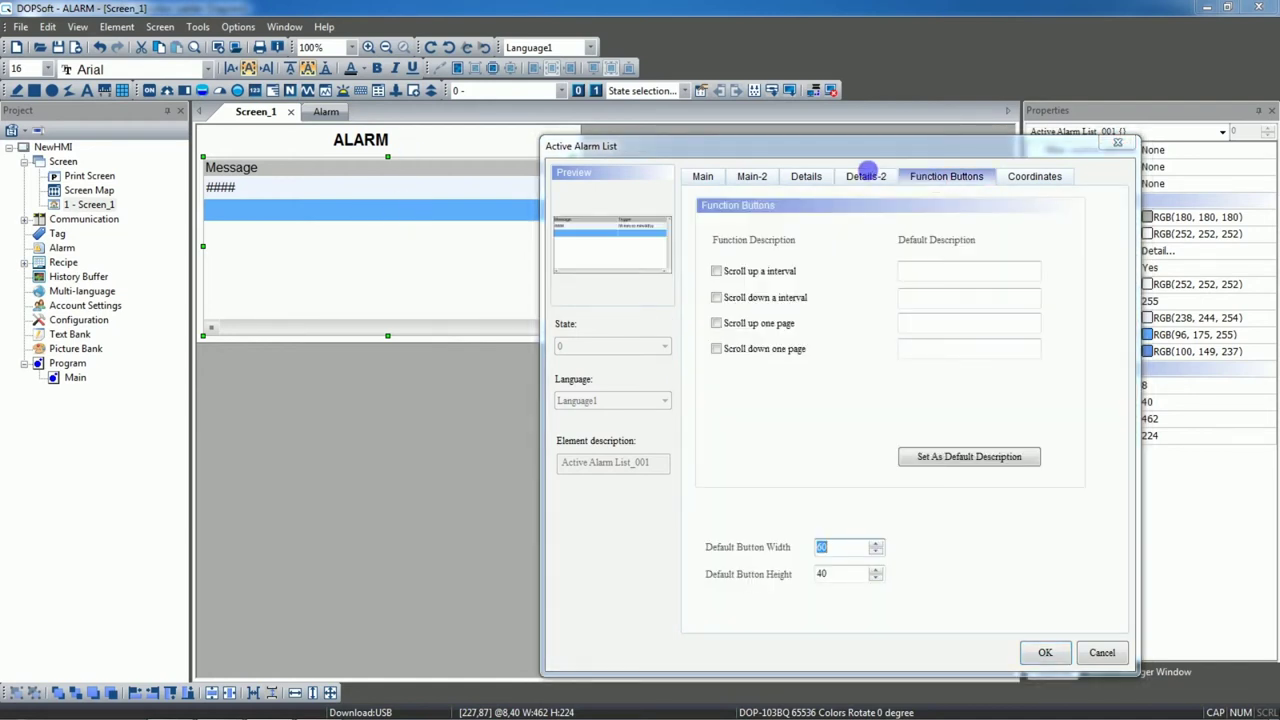
left_click(858, 176)
left_click(1045, 653)
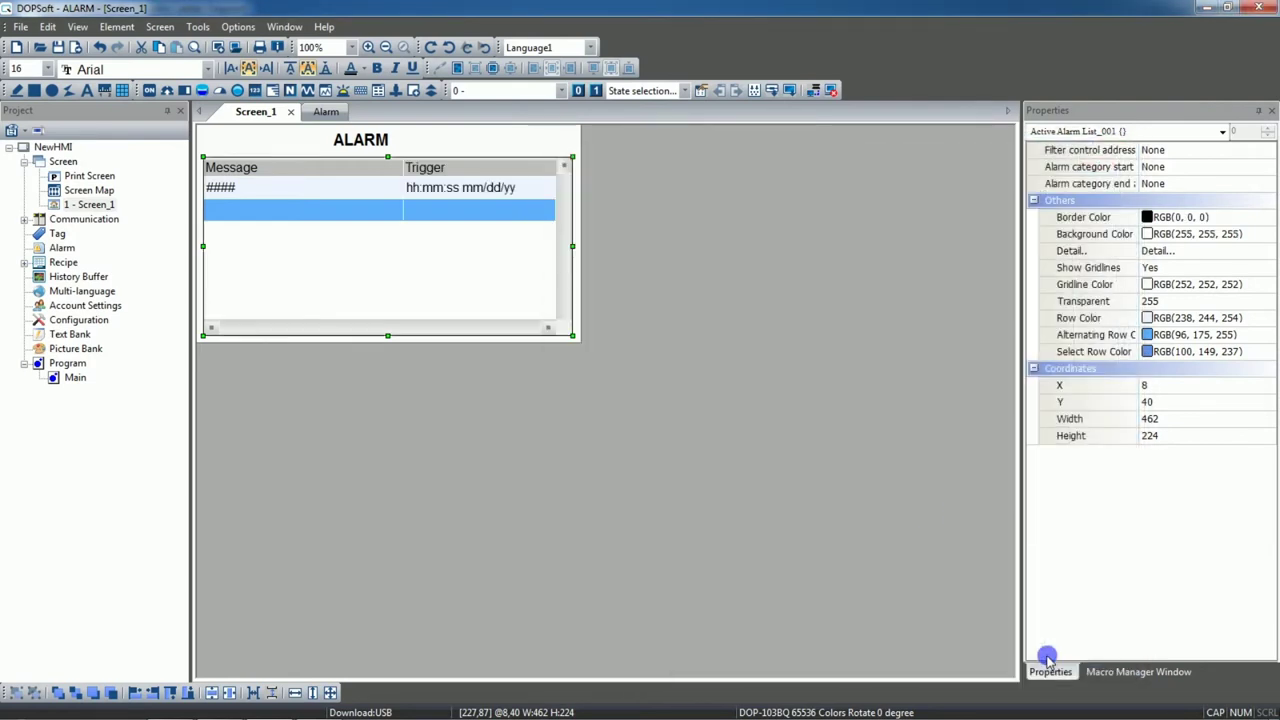
Review the Active Alarm List's style, filter, column and function button settings, and close them.
mouse_move(414, 178)
left_mouse_down()
mouse_move(430, 178)
mouse_move(386, 176)
mouse_move(406, 174)
left_mouse_up()
double_click(406, 172)
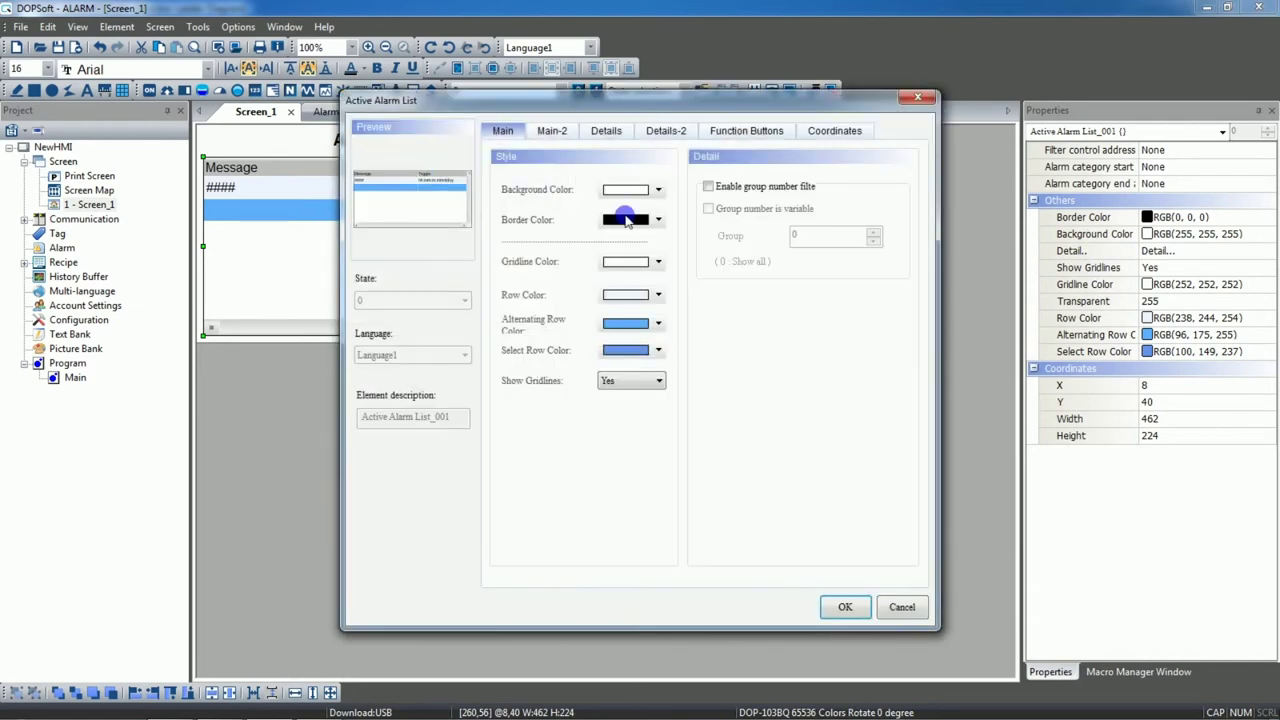
left_click(620, 131)
left_click(553, 131)
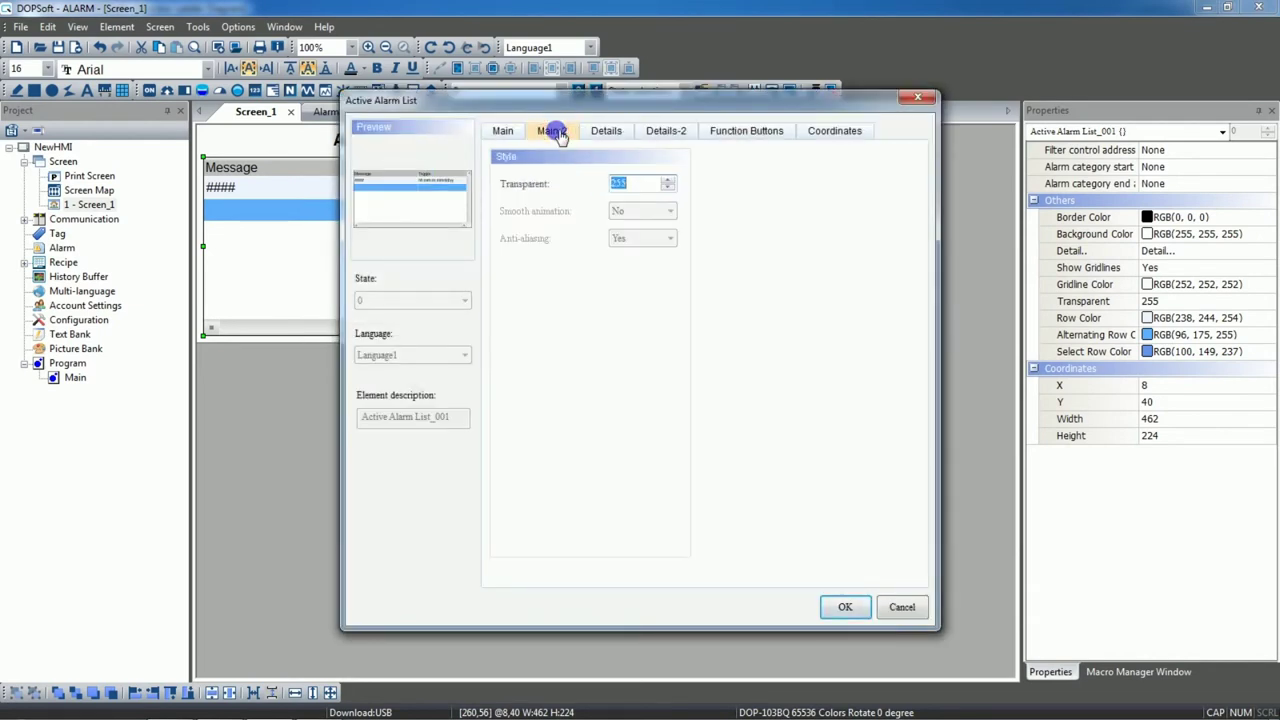
left_click(608, 130)
left_click(660, 133)
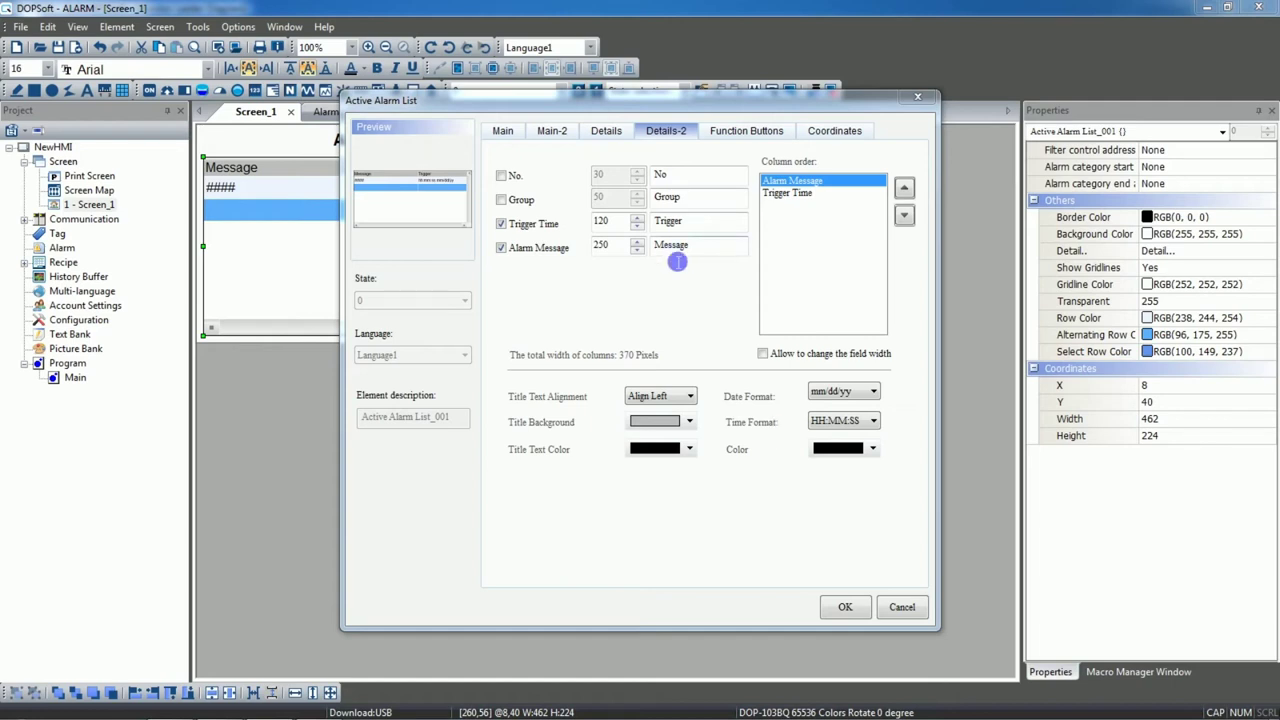
left_click(502, 131)
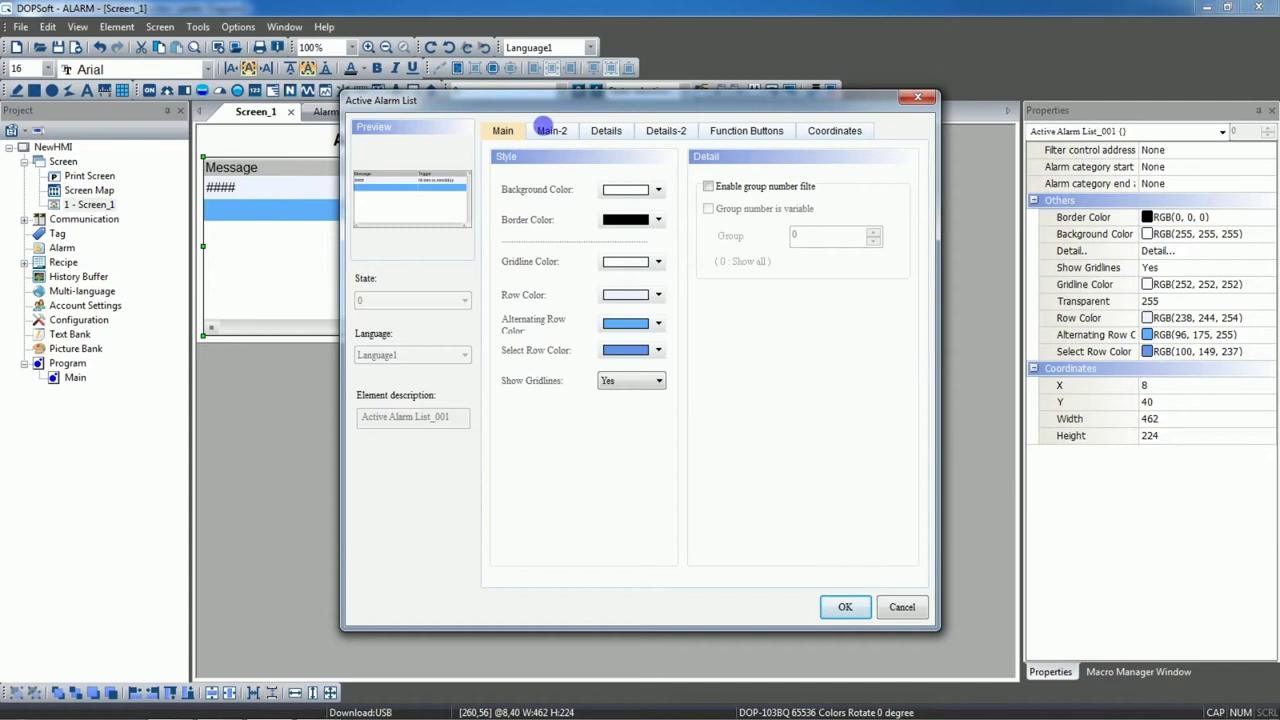
left_click(552, 131)
left_click(608, 135)
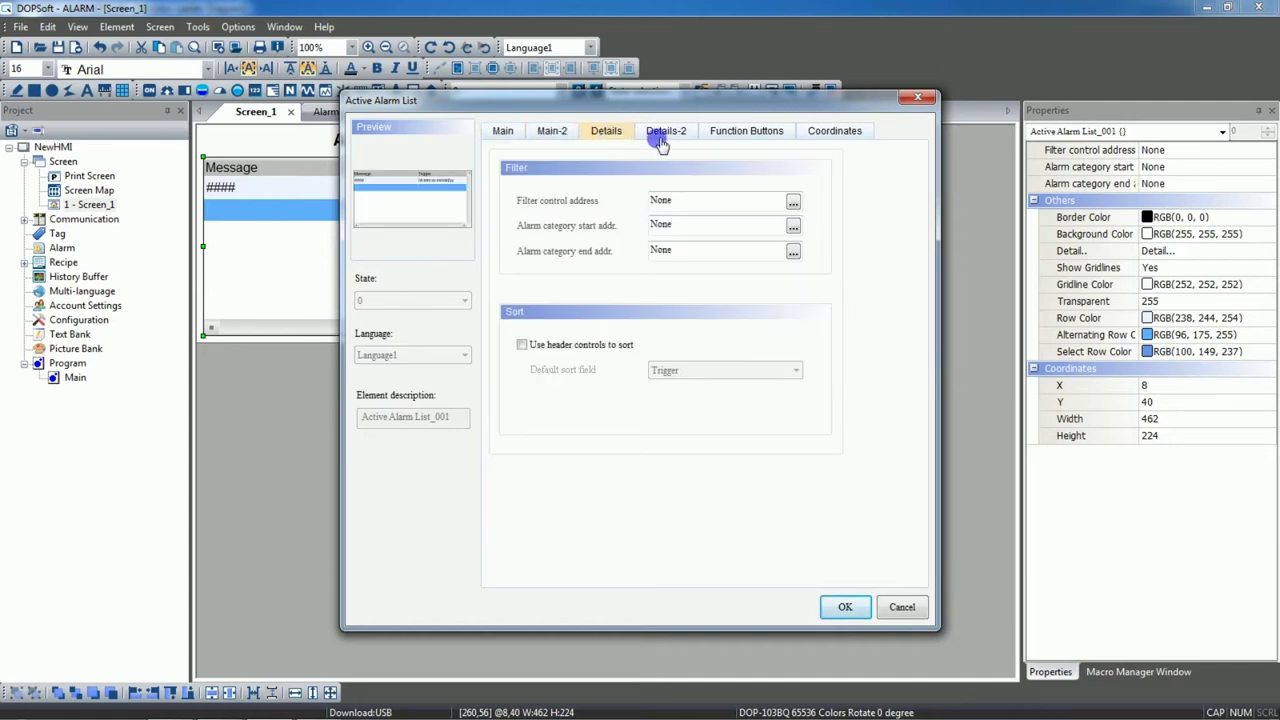
left_click(660, 133)
left_click(731, 135)
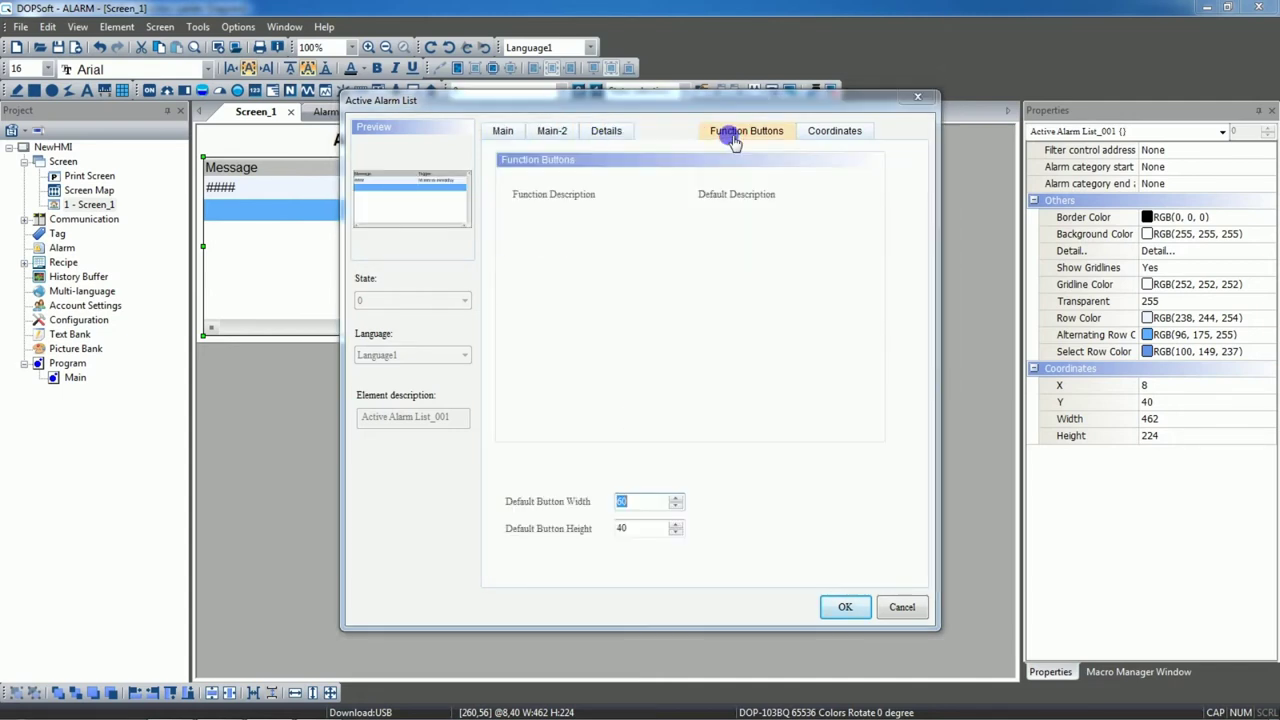
left_click(847, 609)
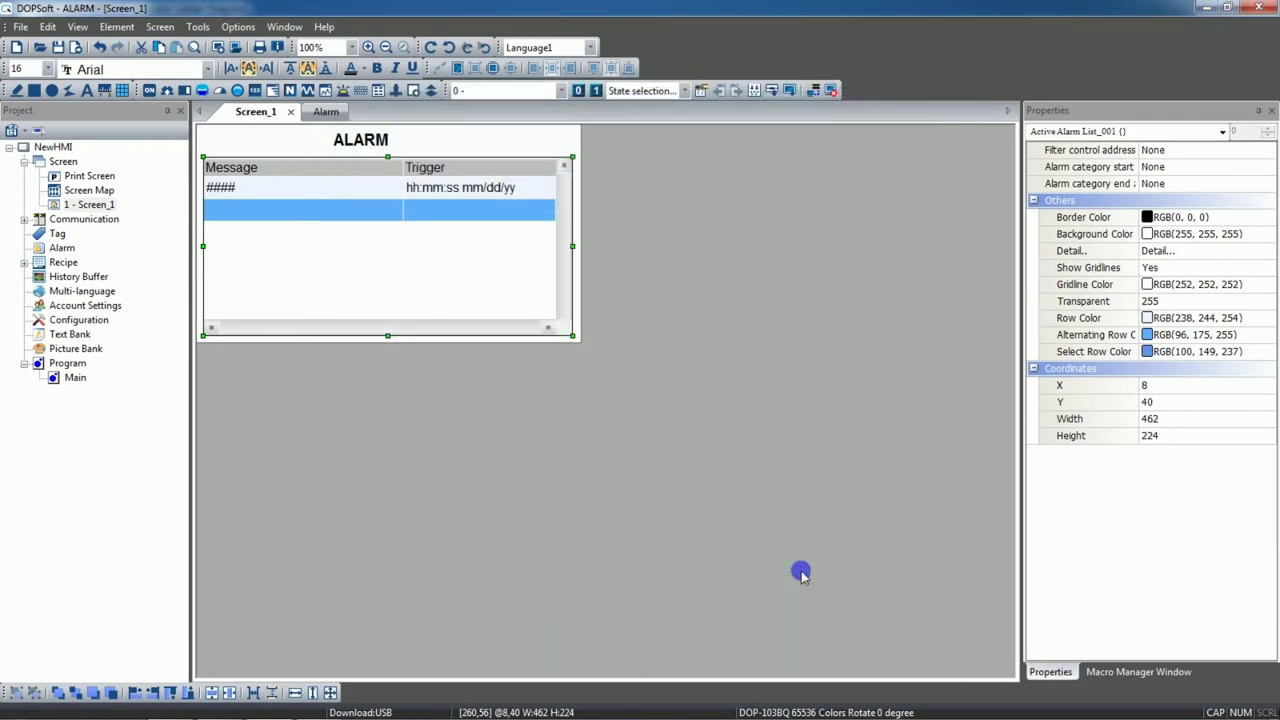
Open the alarm message table and set the text color of PUMP-1 TRIP to red (255, 0, 0).
left_click(62, 250)
double_click(62, 250)
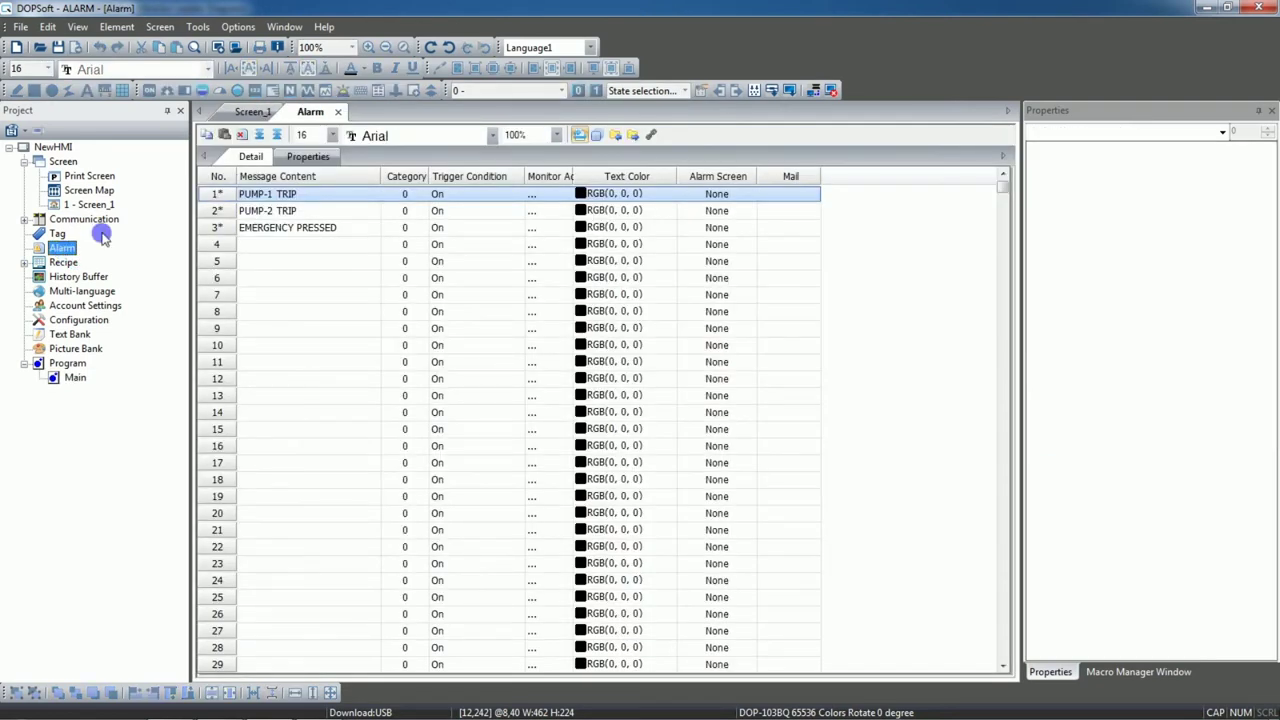
left_click(664, 197)
left_click(664, 197)
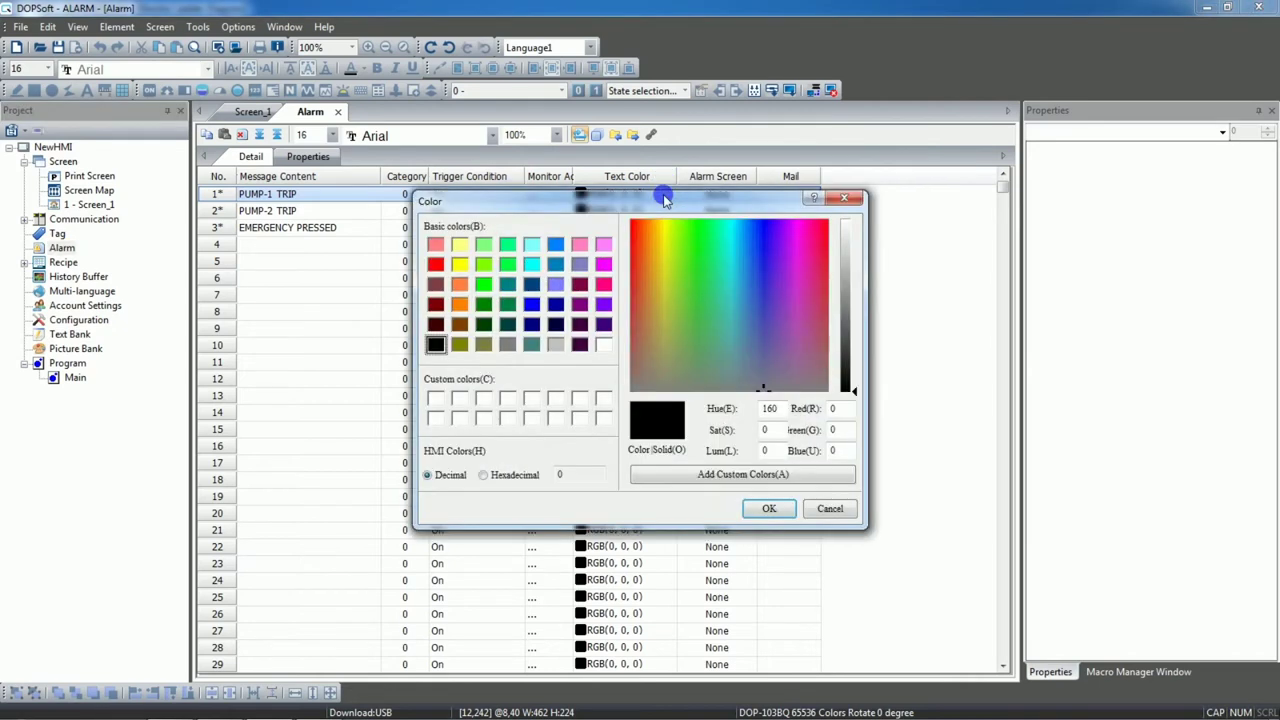
left_click(437, 266)
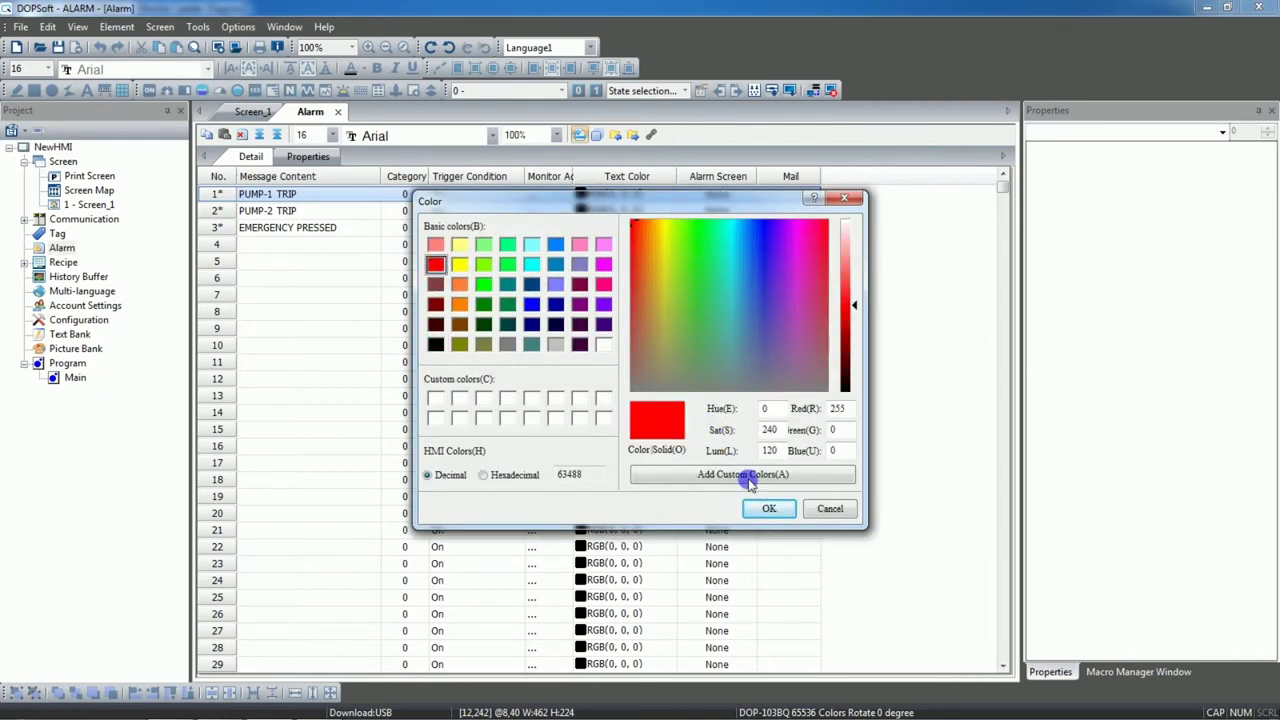
left_click(766, 508)
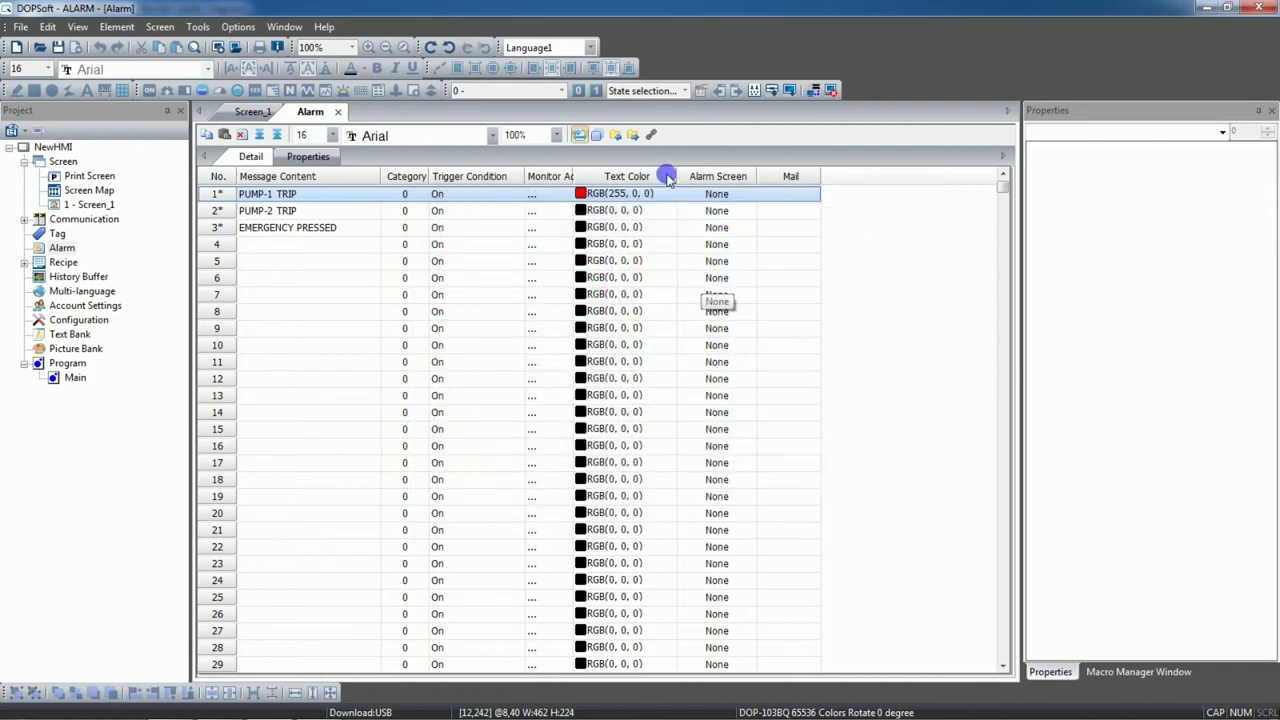
Set the text color of the PUMP-2 TRIP alarm message to red (255, 0, 0).
left_click(666, 211)
left_click(666, 212)
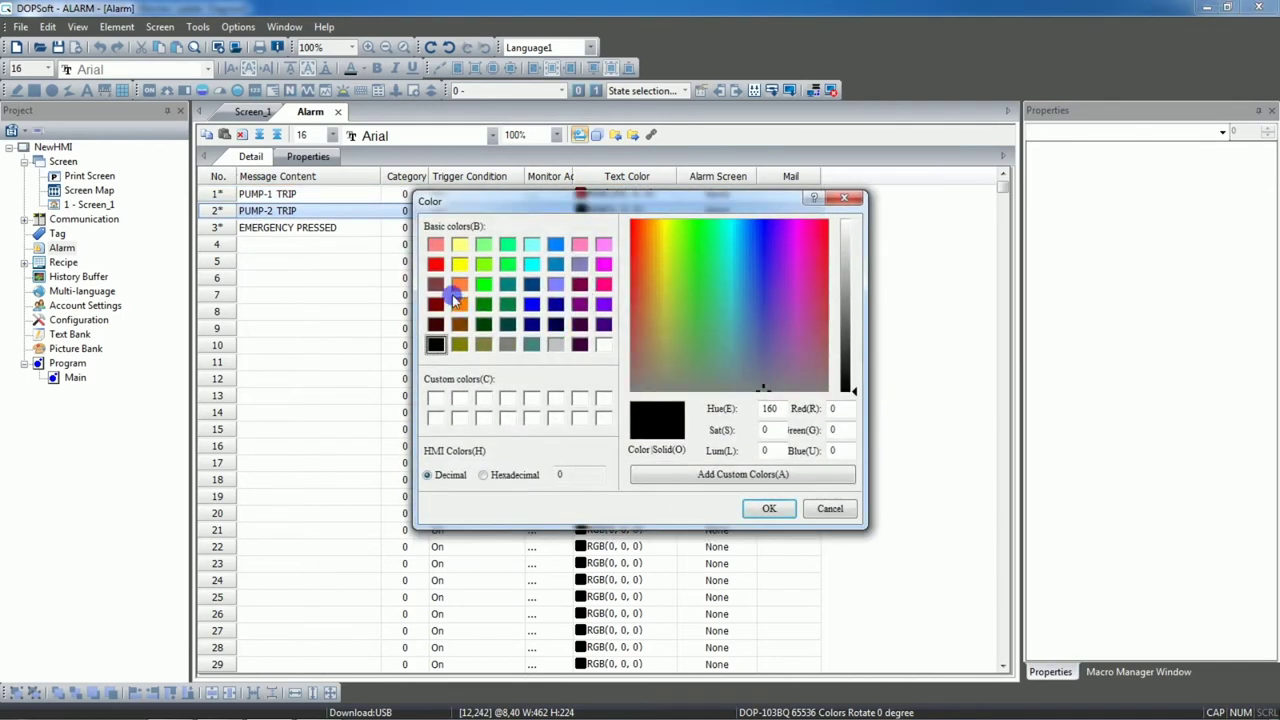
left_click(435, 264)
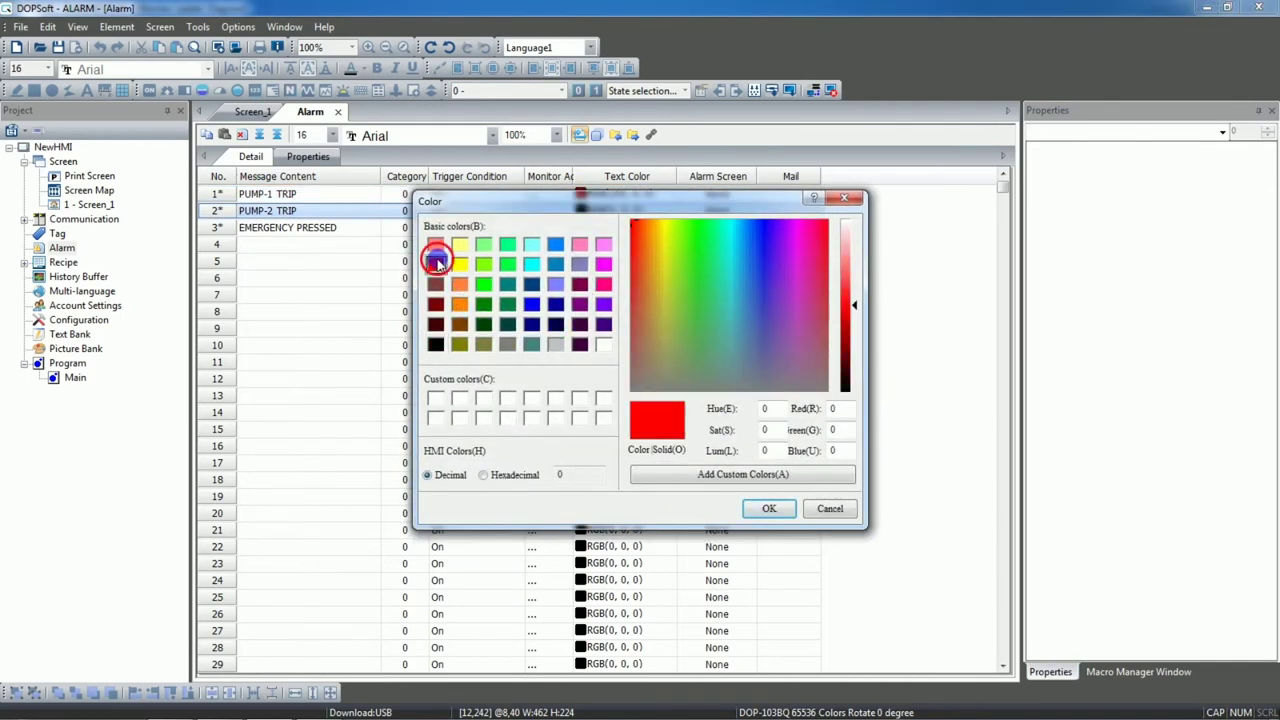
left_click(768, 507)
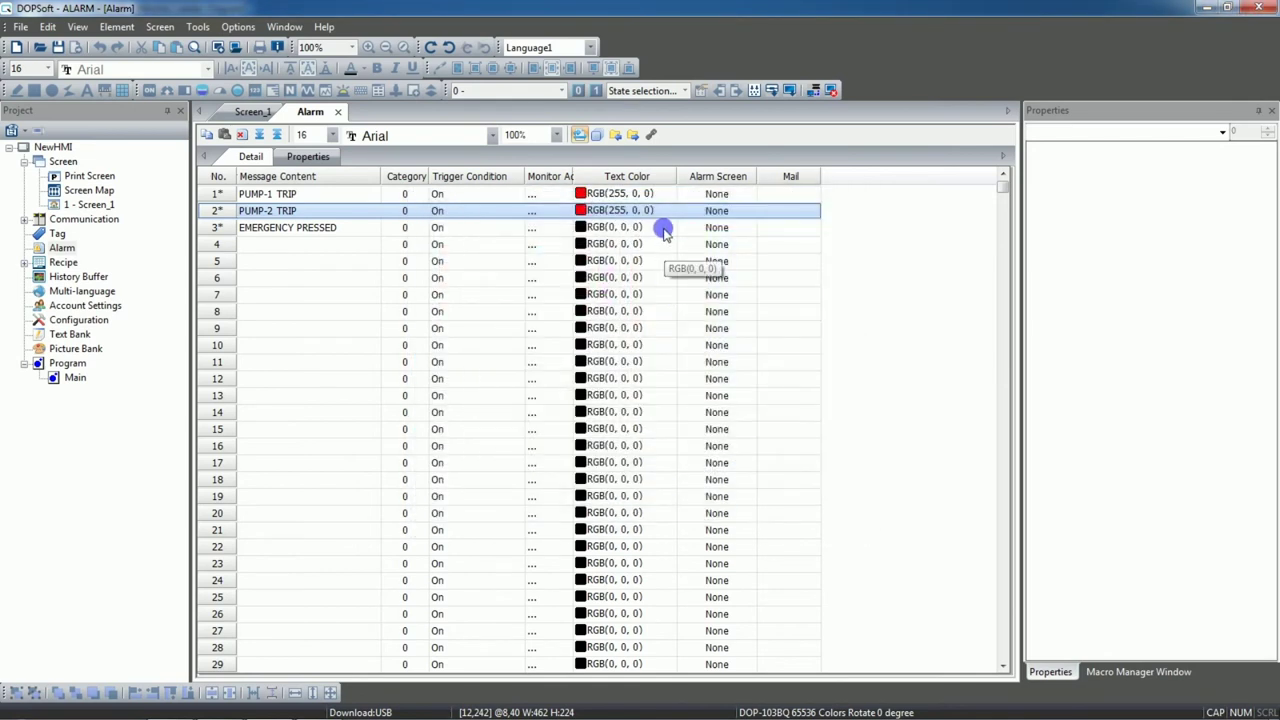
Set the text color of the EMERGENCY PRESSED message to red (255, 0, 0) and widen the Monitor Address column.
left_click(666, 228)
left_click(666, 228)
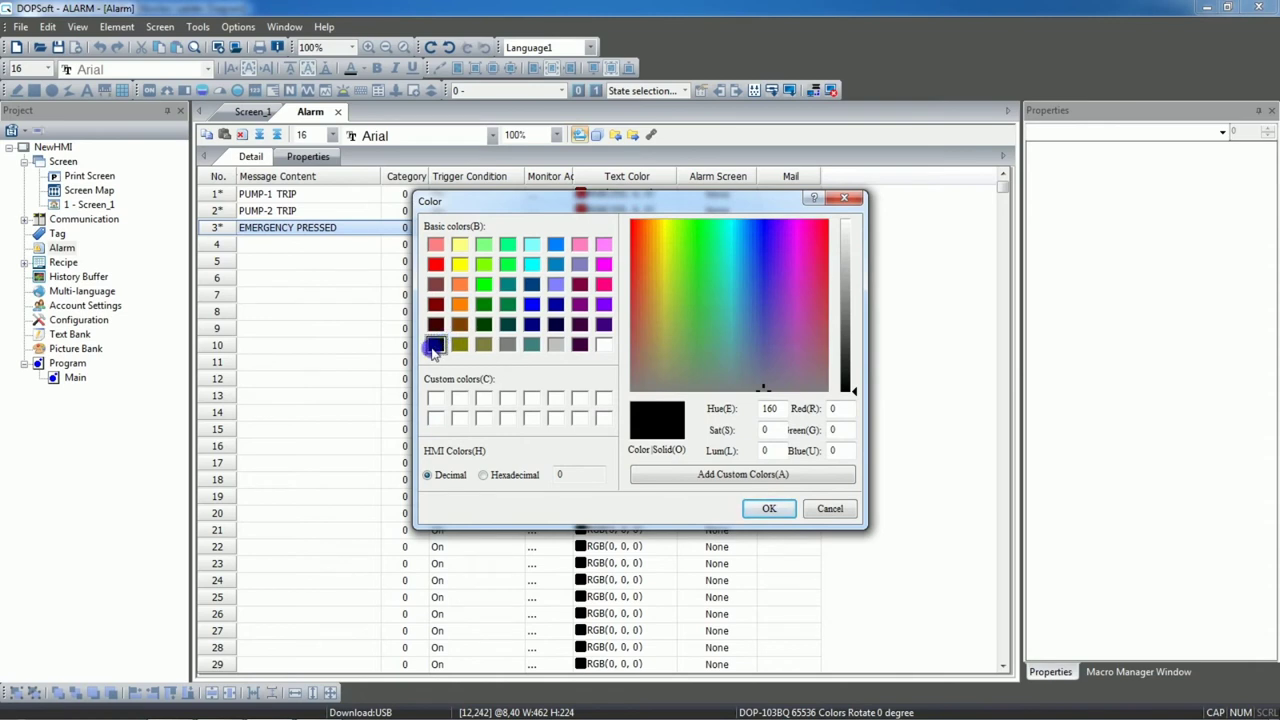
left_click(435, 264)
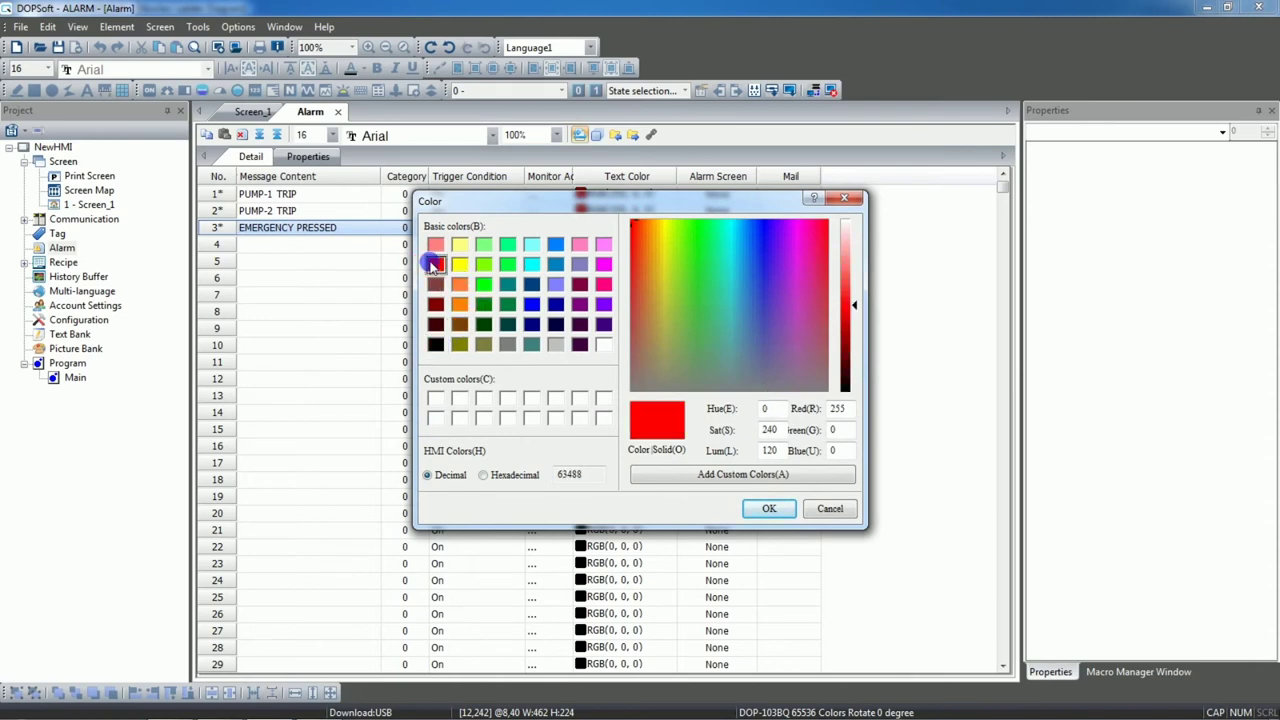
left_click(767, 511)
left_click_drag(578, 183, 638, 183)
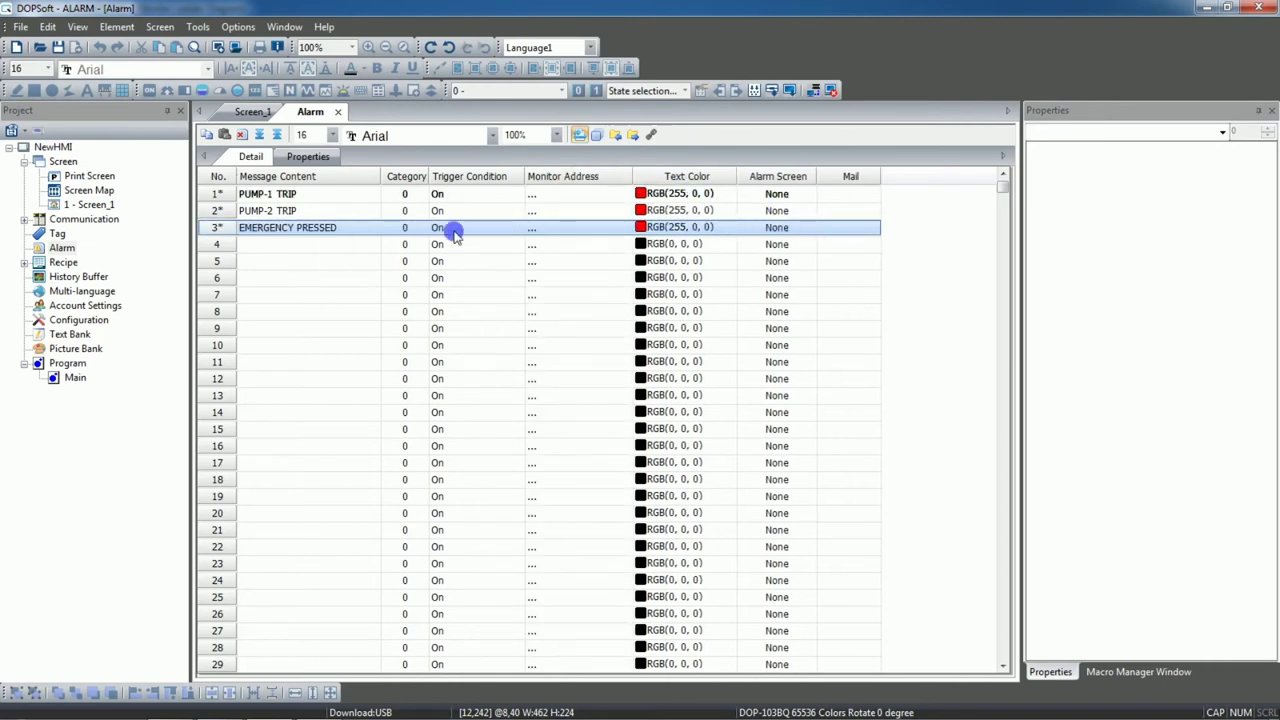
Set the alarm message font size to 20 and reopen Screen_1.
left_click(222, 230)
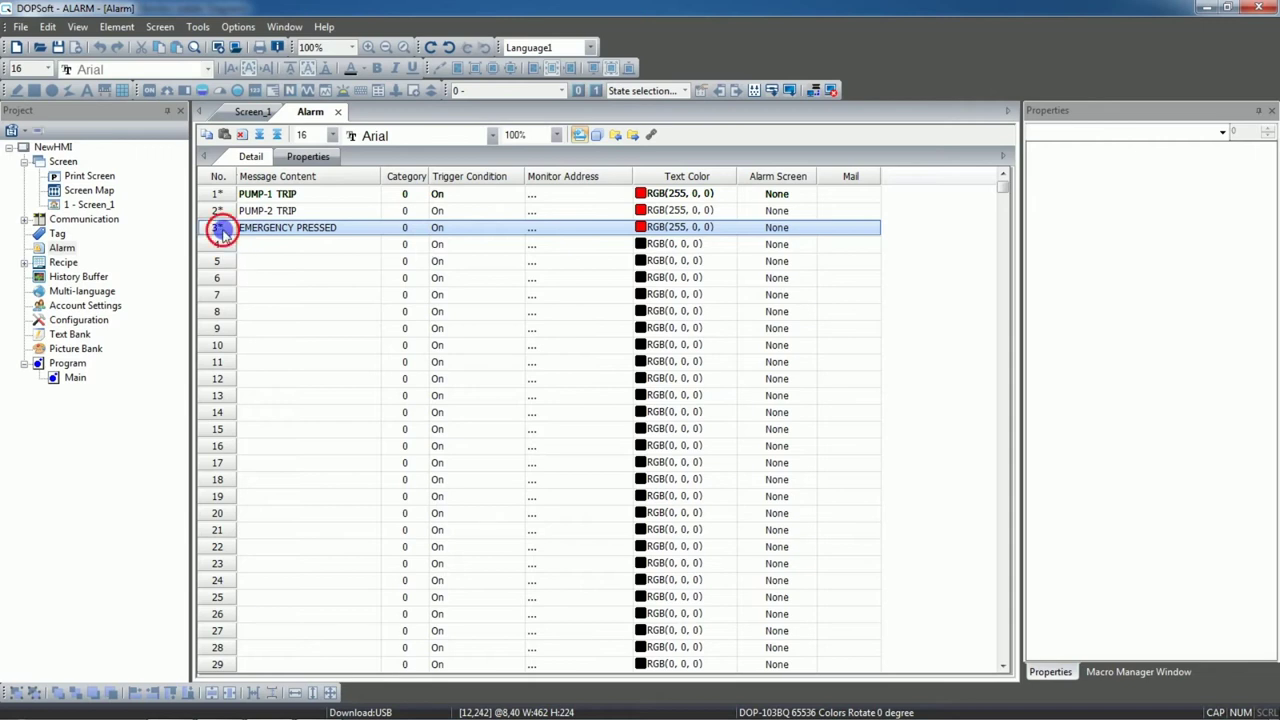
left_click(292, 158)
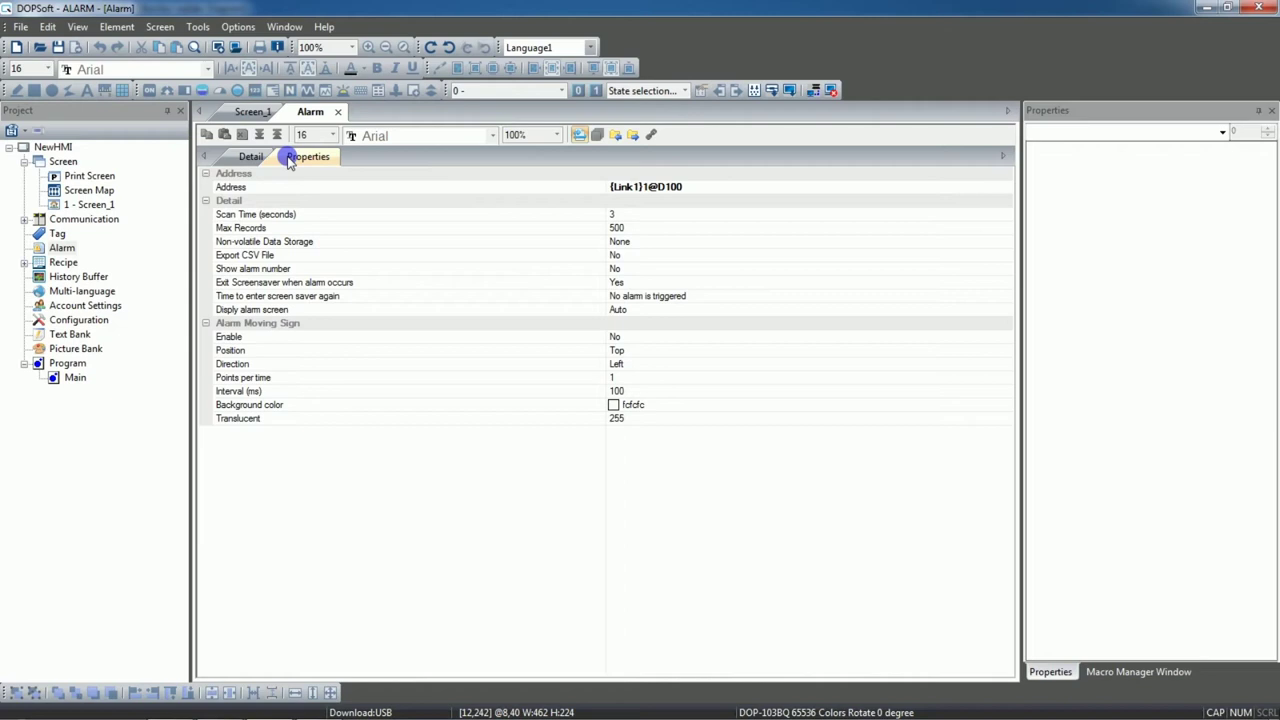
left_click(245, 158)
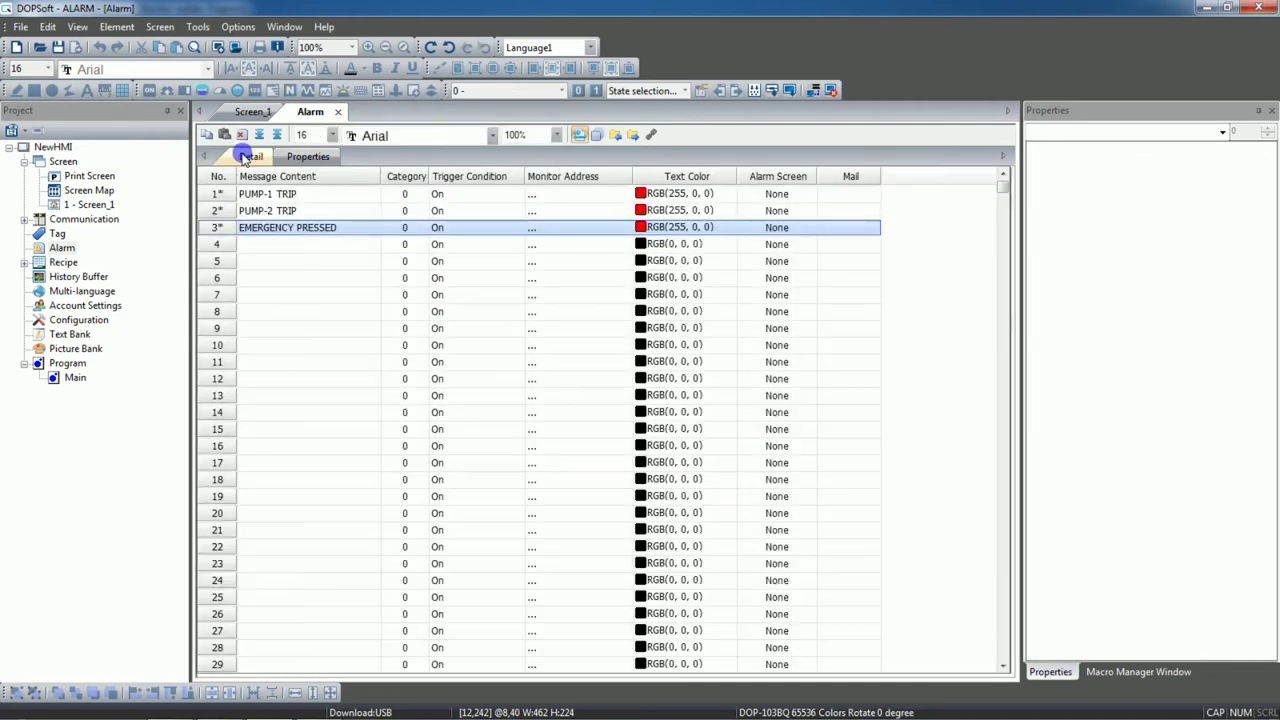
left_click(331, 136)
left_click(306, 223)
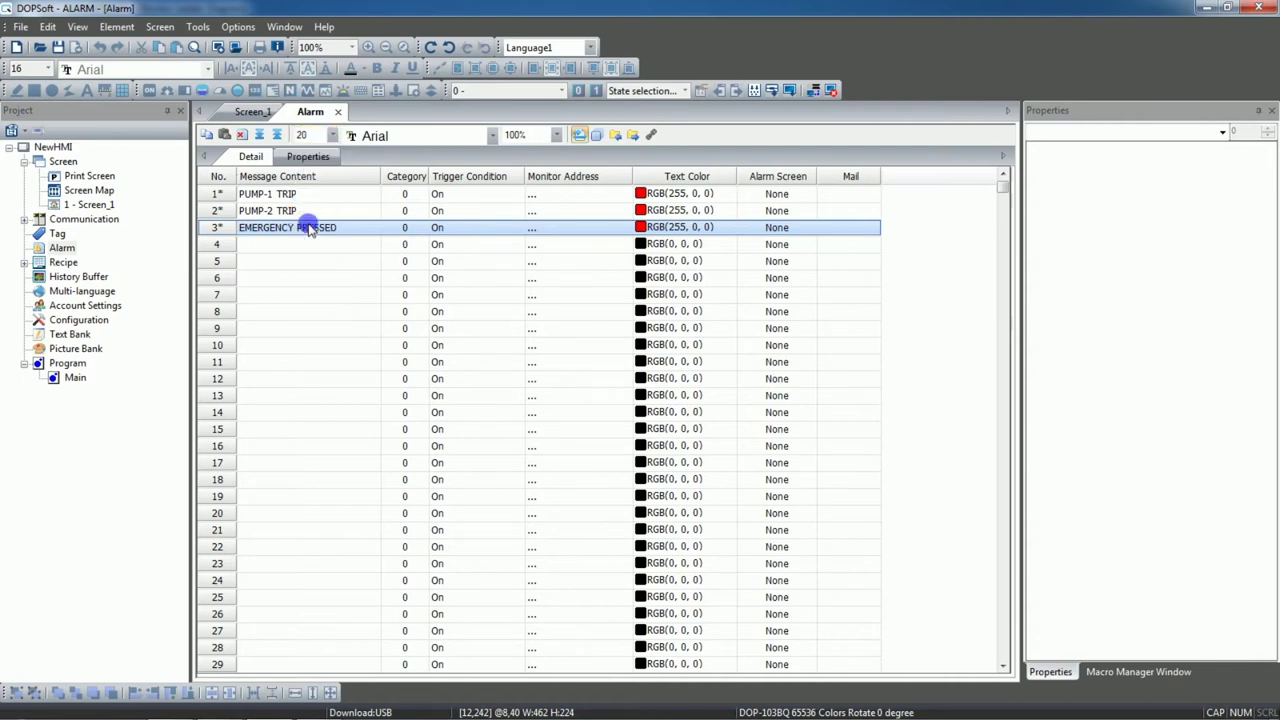
left_click(229, 210)
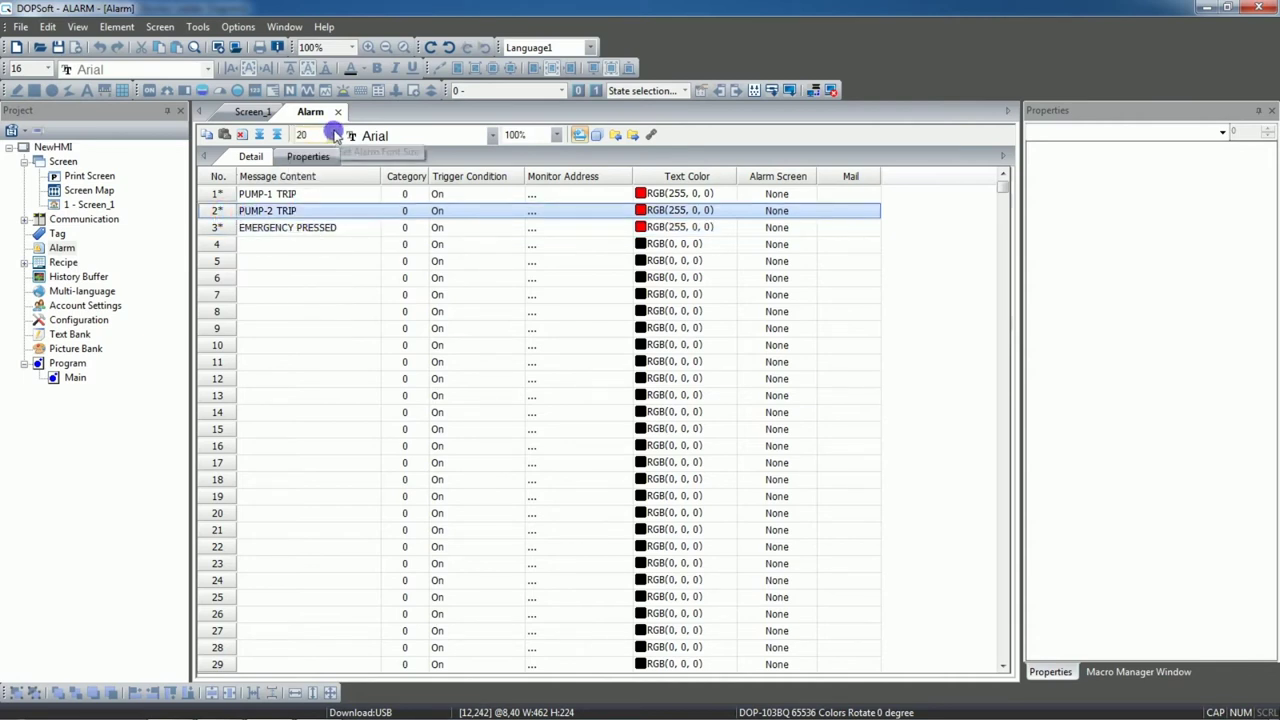
left_click(218, 193)
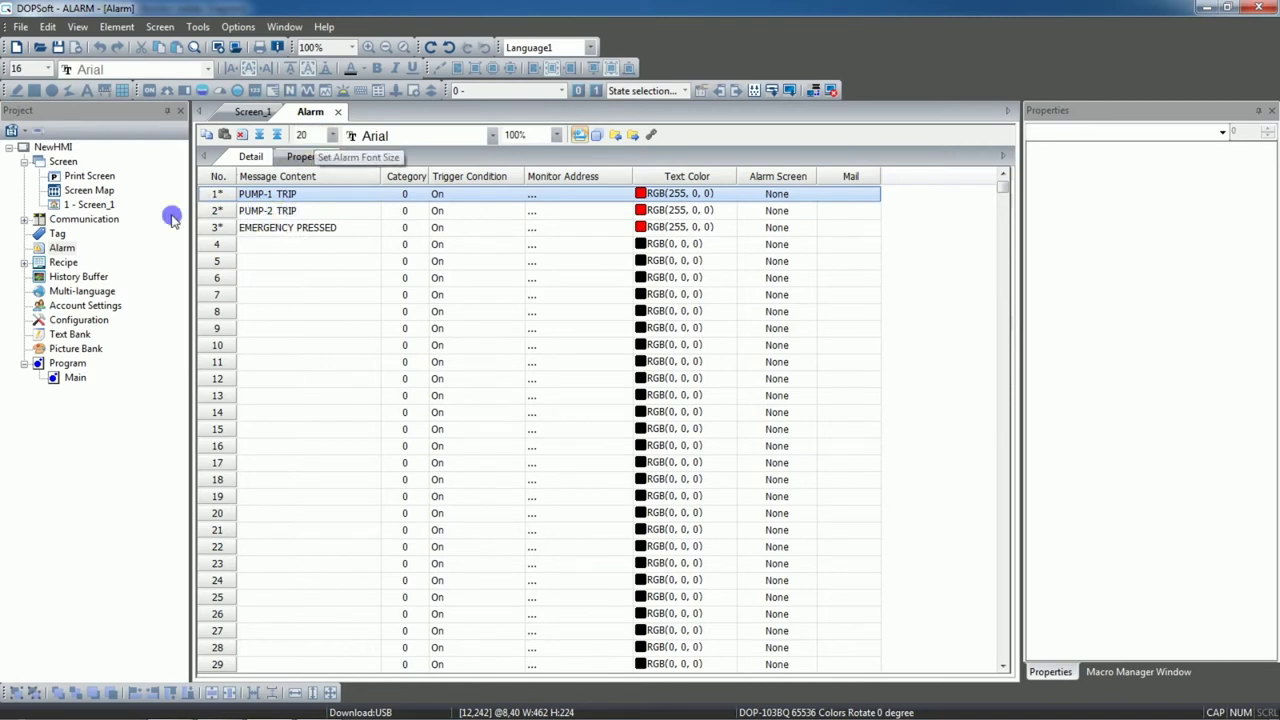
double_click(88, 205)
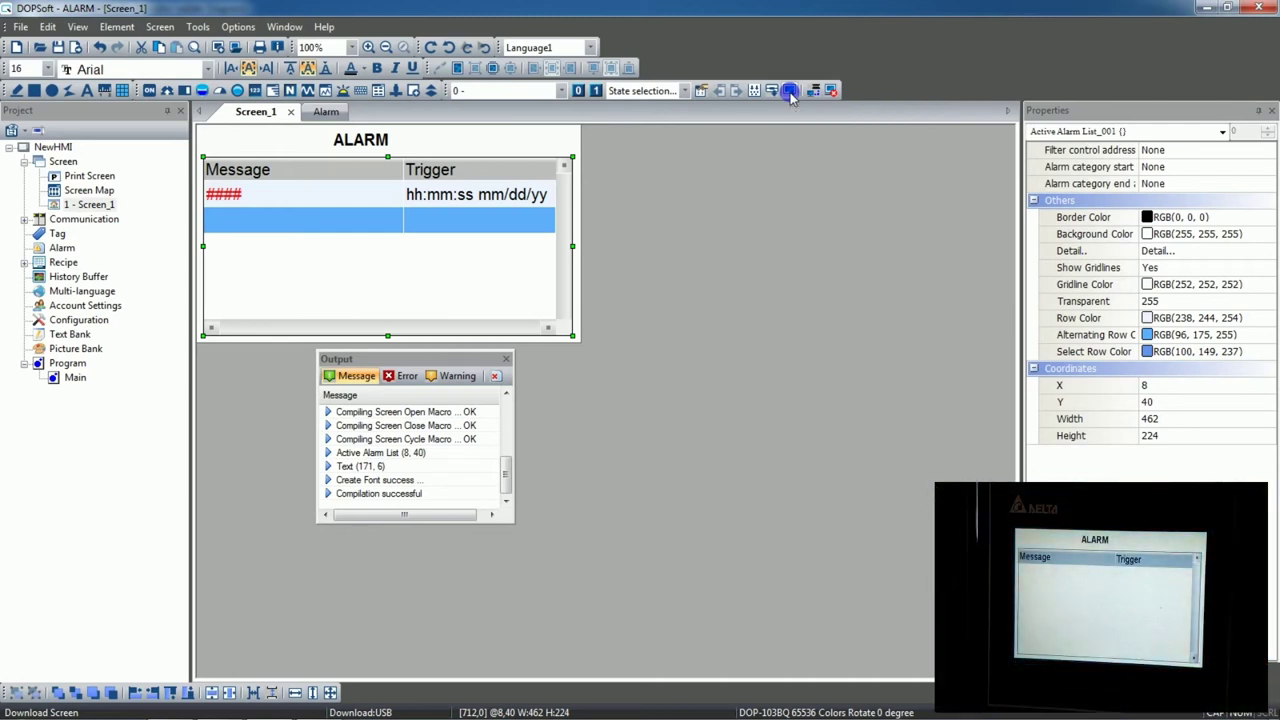
Switch to the ladder monitor in WPLSoft and select the PUMP-1 TRIP input contact X0.
key("alt+Tab")
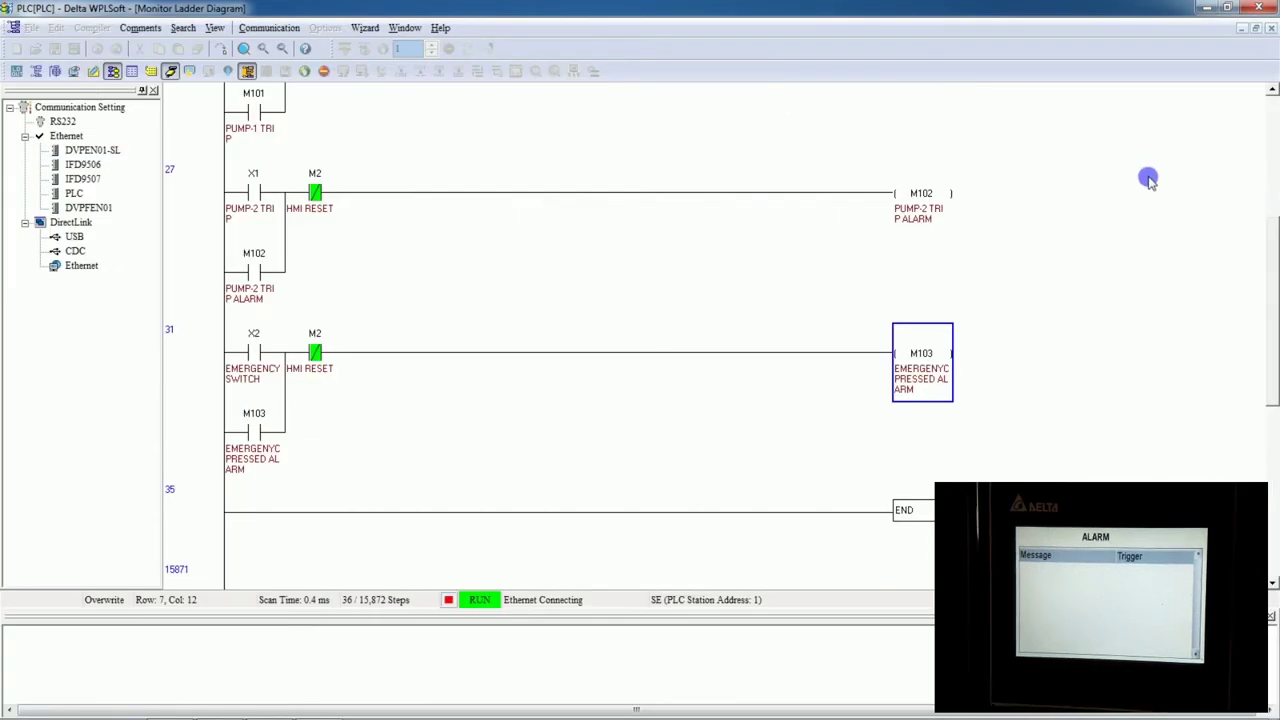
left_click(1268, 130)
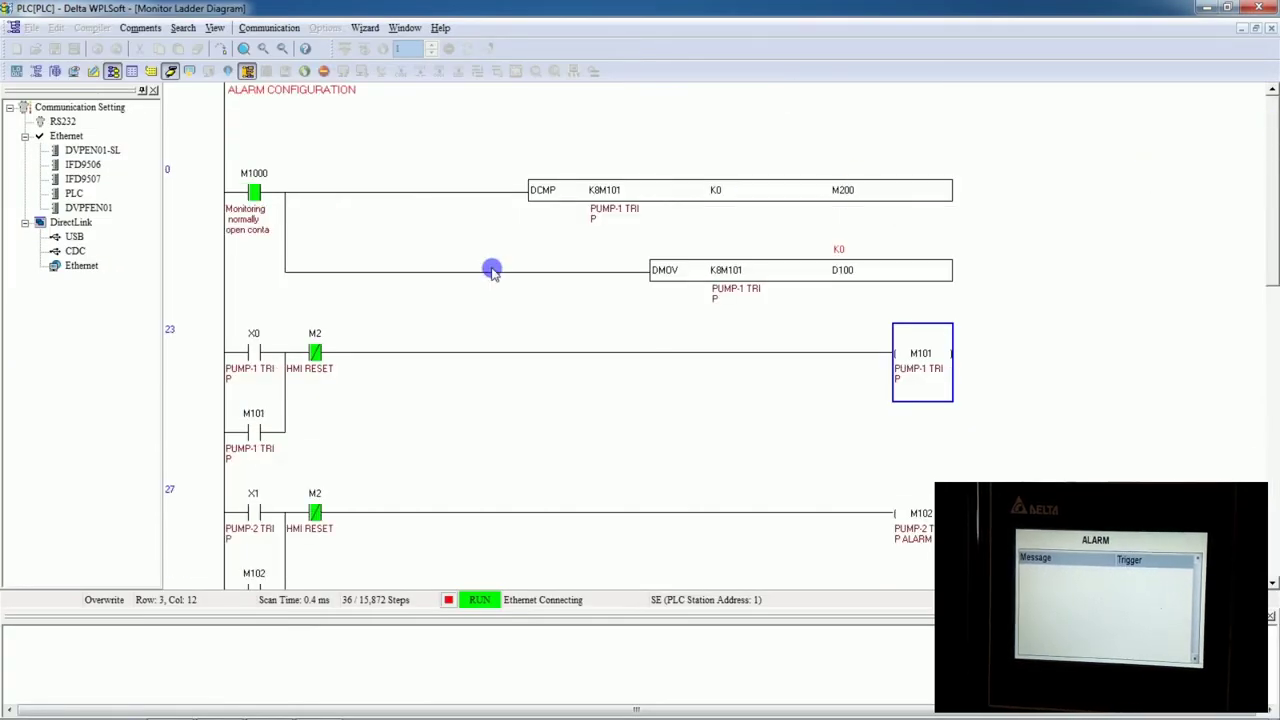
left_click(255, 352)
Try to apply a rising-edge trigger to the PUMP-1 TRIP input contact X0.
right_click(255, 355)
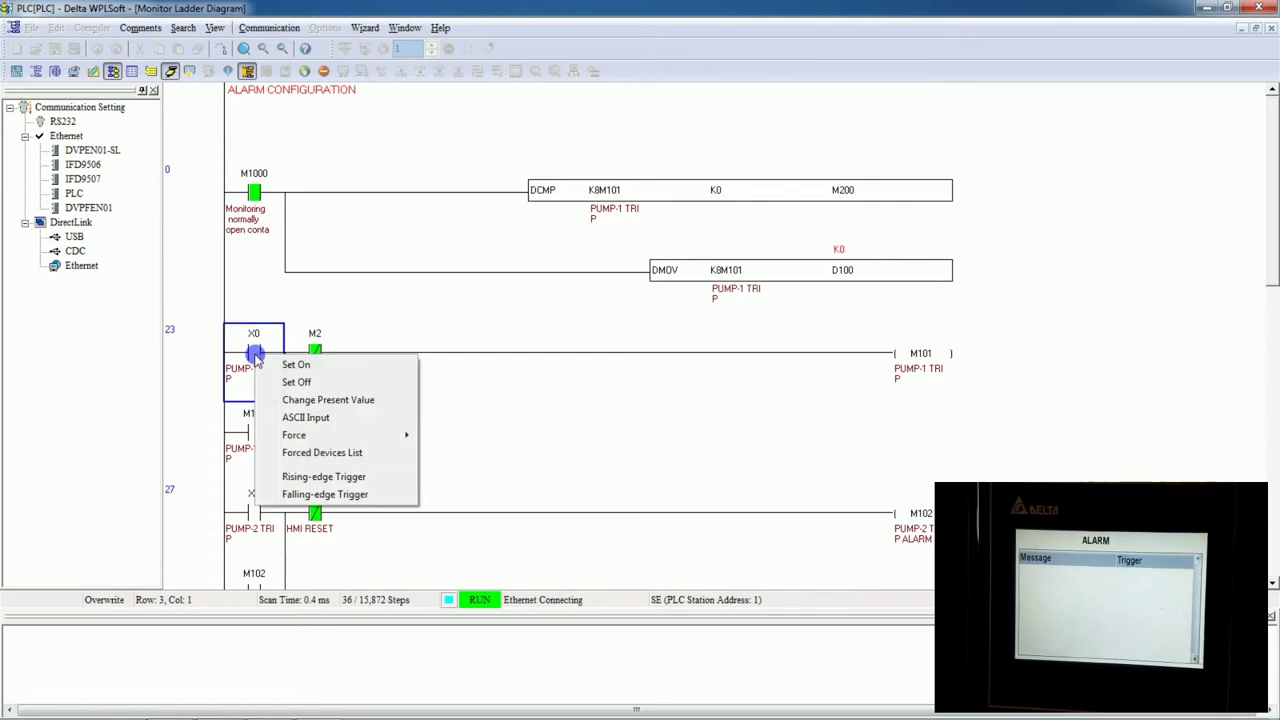
left_click(340, 476)
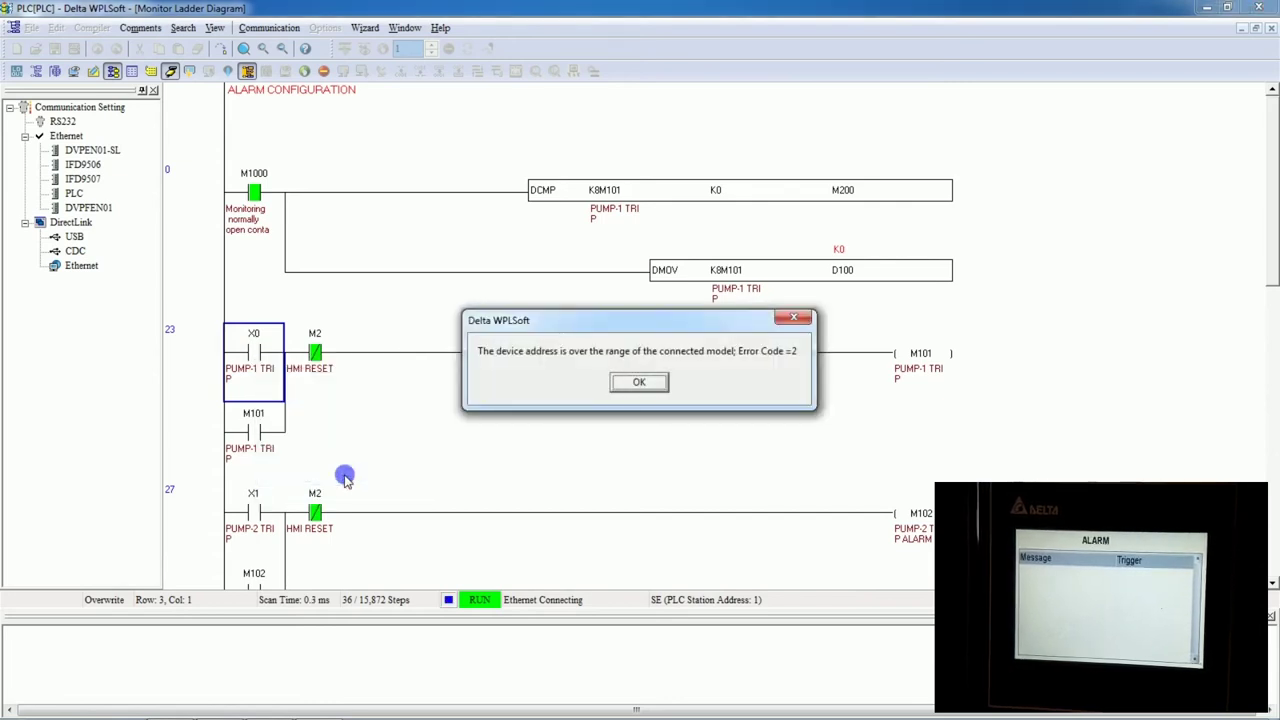
left_click(626, 381)
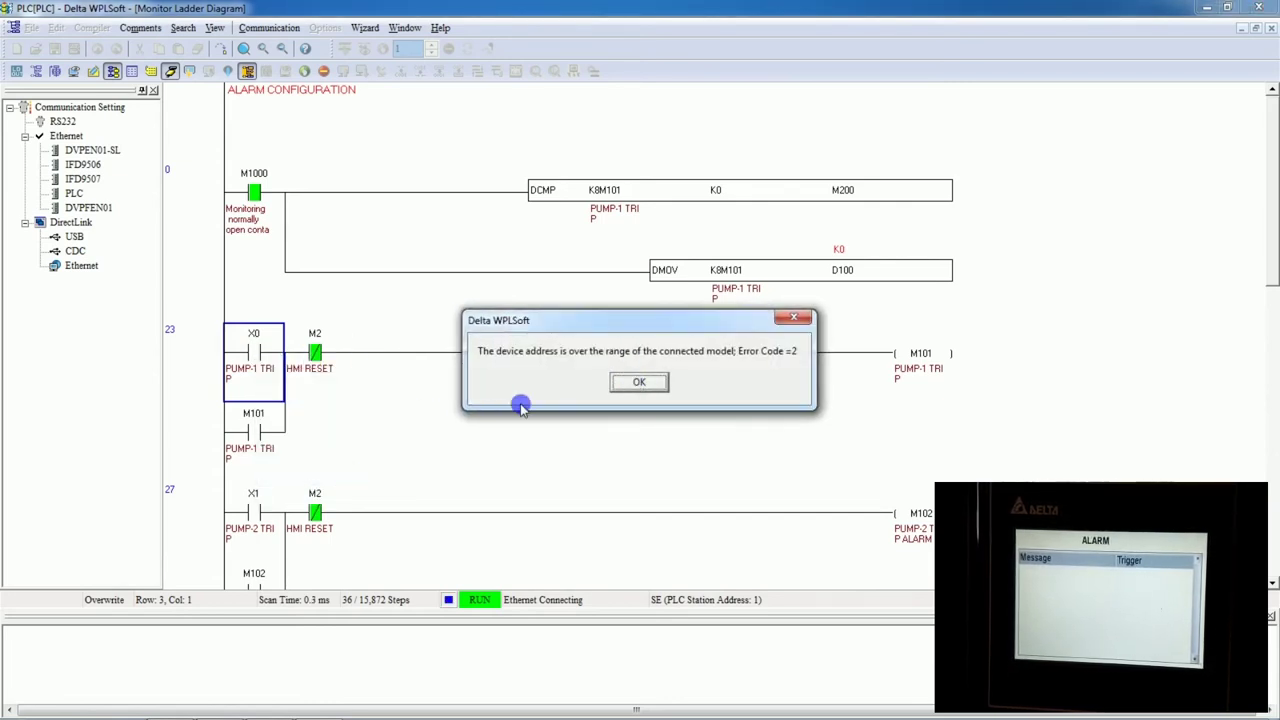
left_click(656, 378)
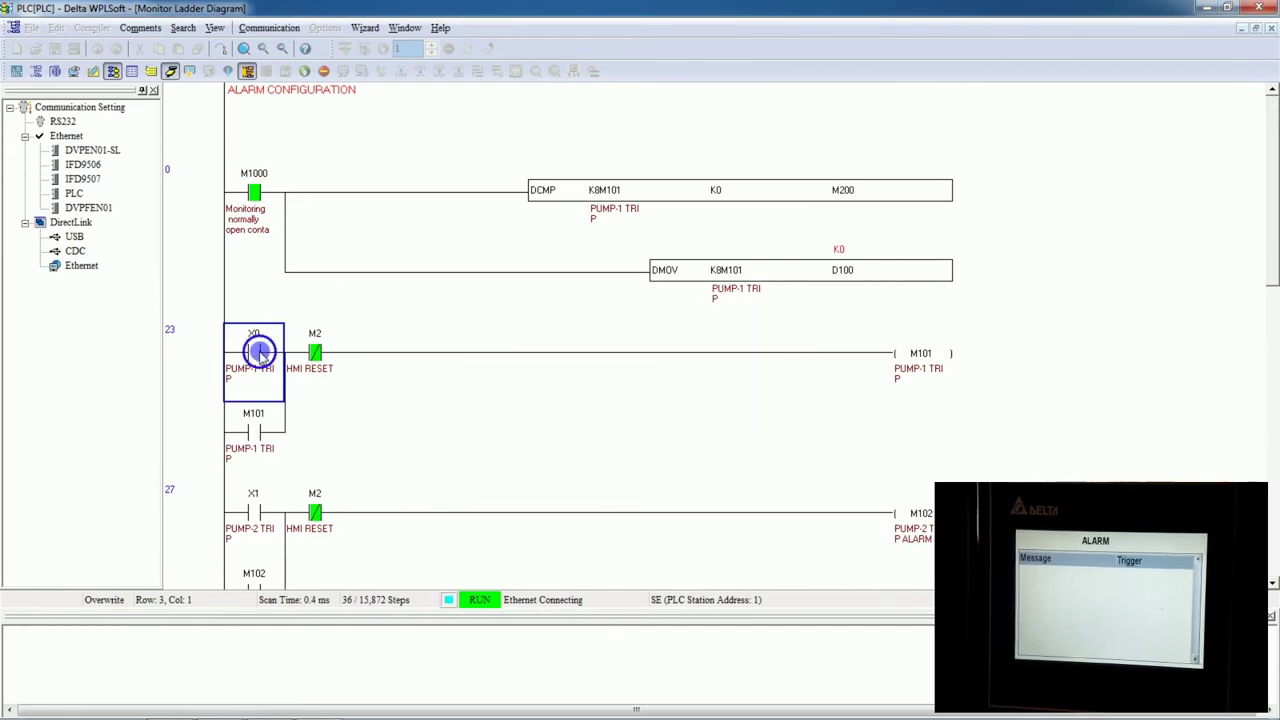
Force the PUMP-1 TRIP input X0 on and select its M101 output coil.
right_click(257, 351)
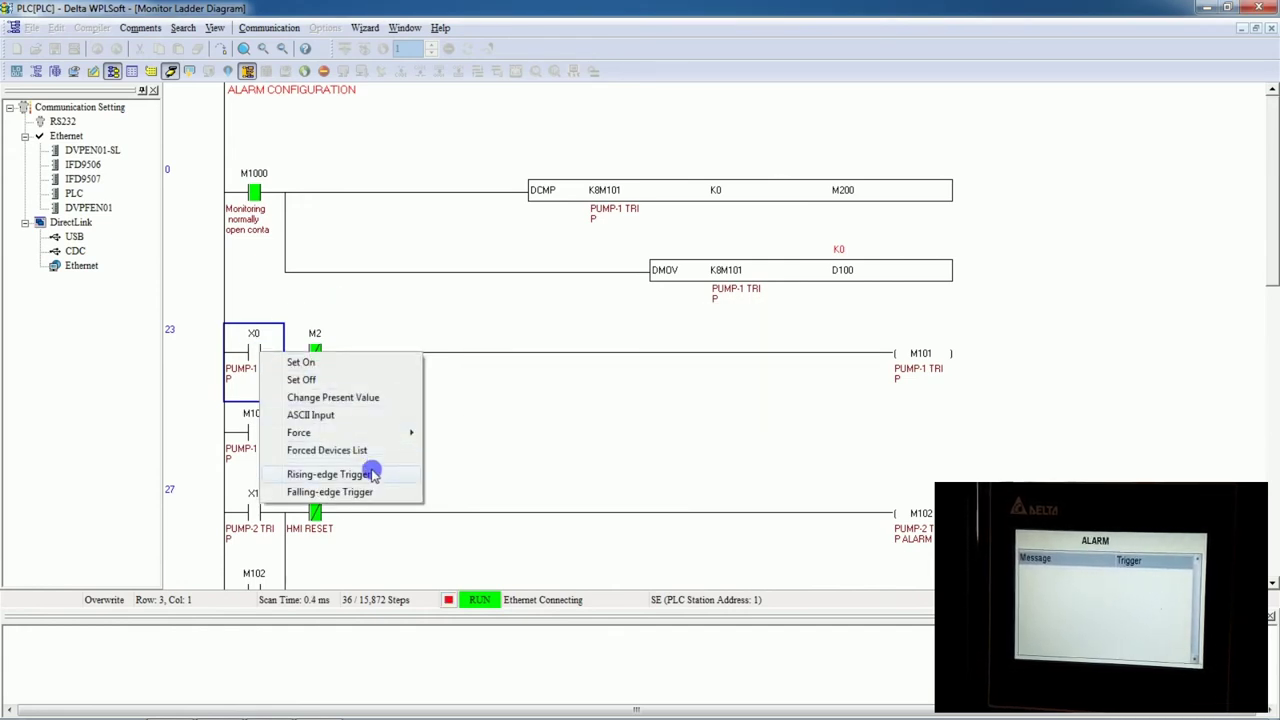
mouse_move(376, 437)
left_click(464, 435)
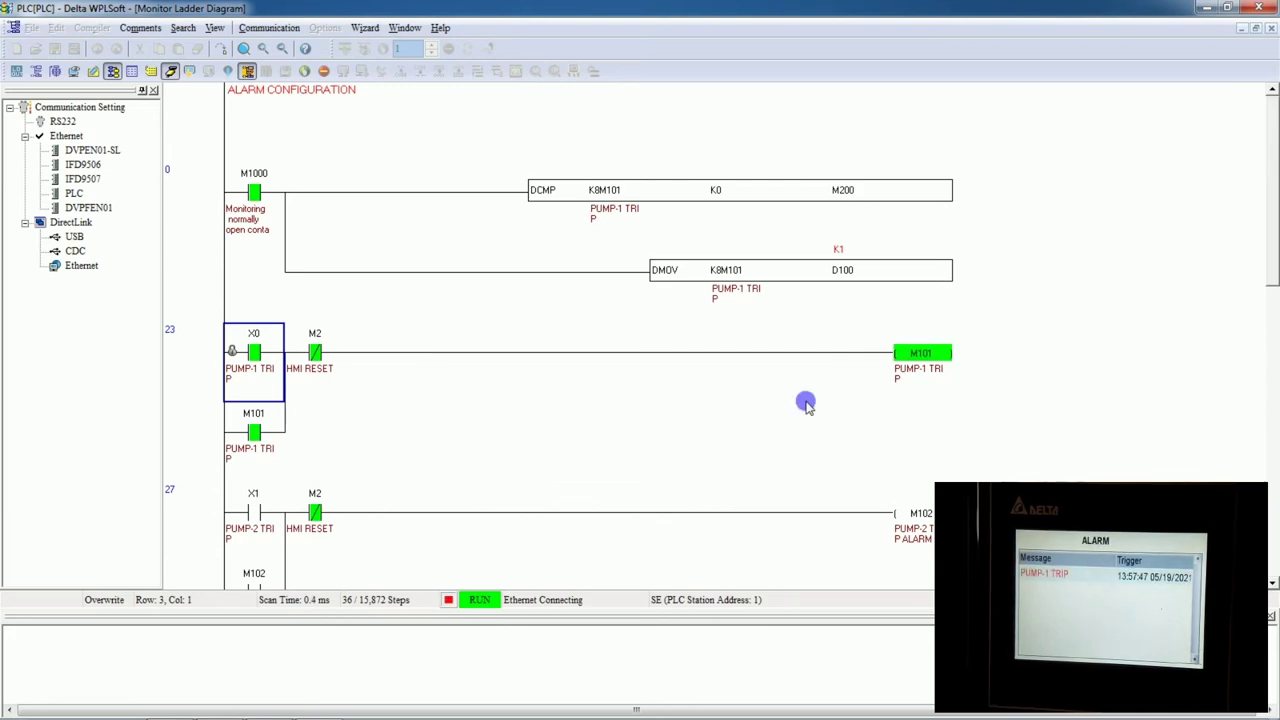
left_click(915, 360)
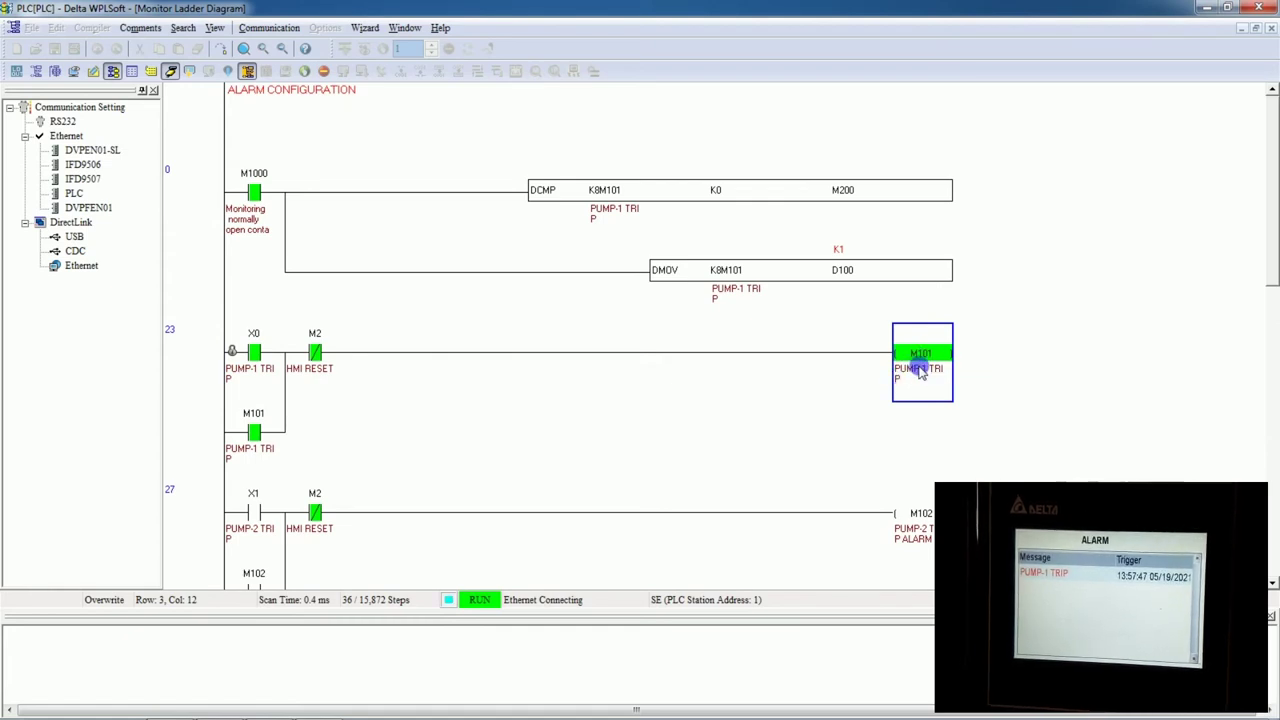
Force the PUMP-2 TRIP input X1 on to trigger the second pump alarm.
left_click(1272, 583)
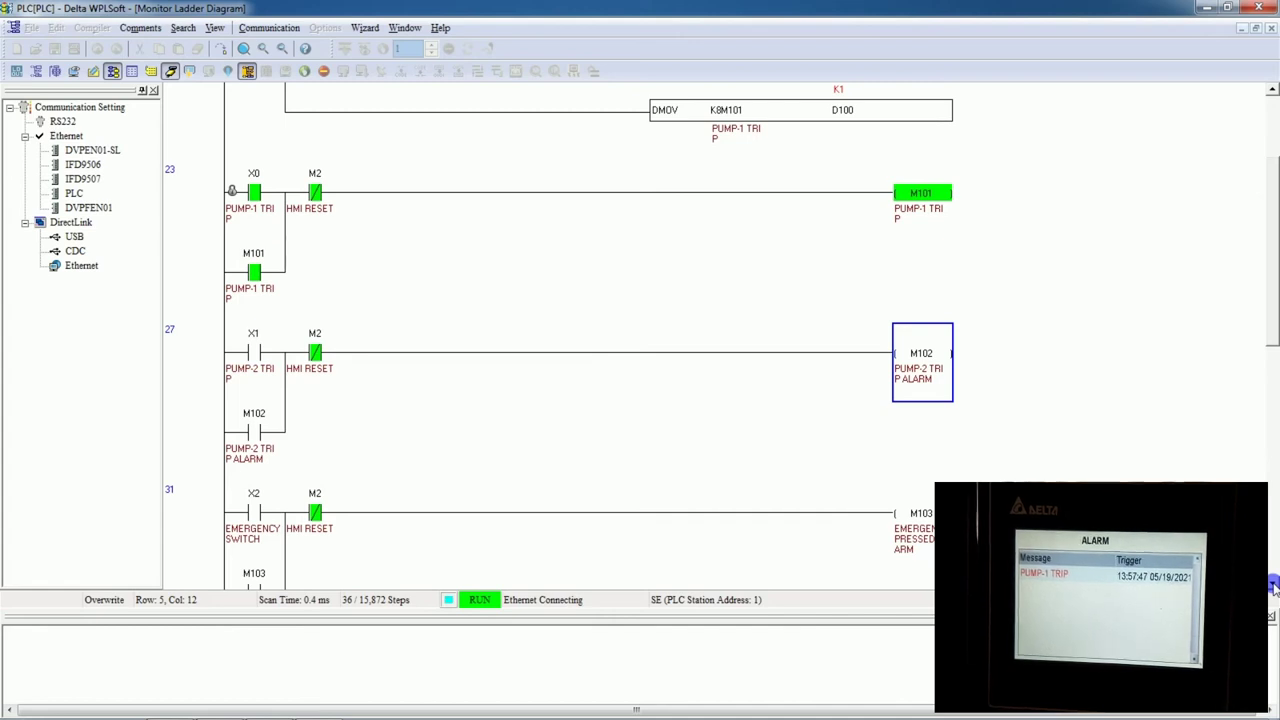
left_click(258, 366)
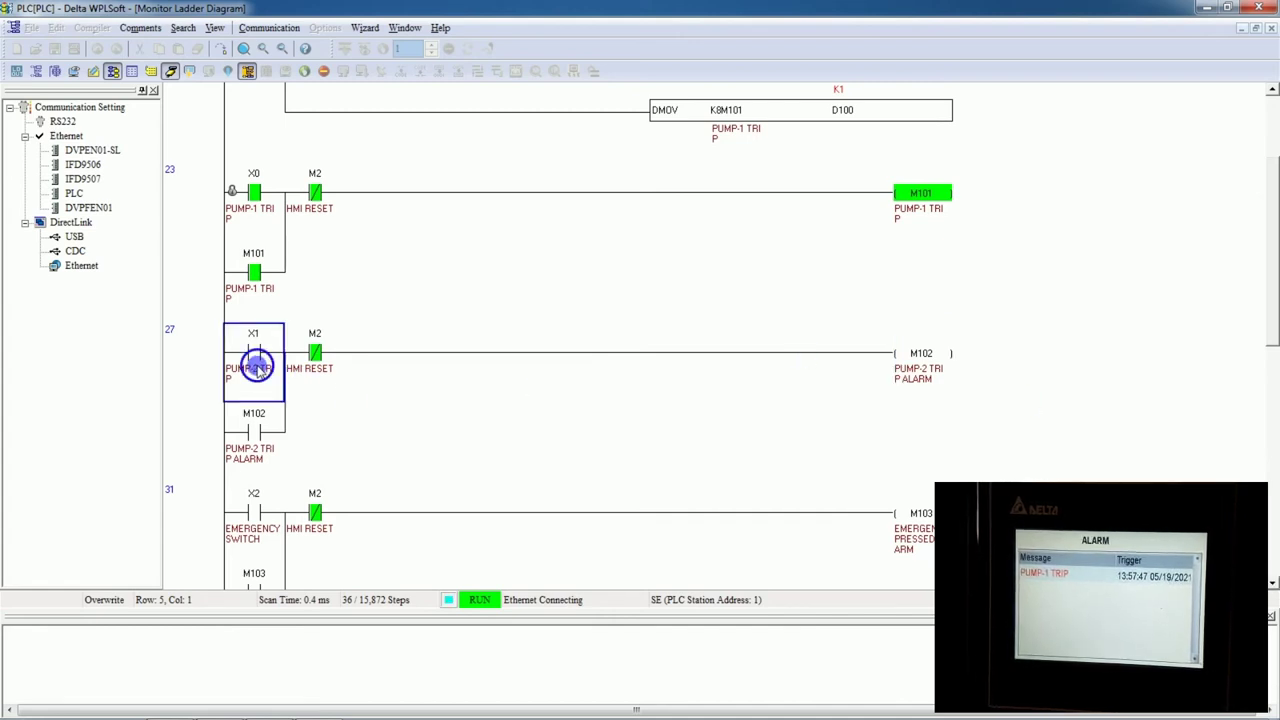
right_click(258, 366)
mouse_move(403, 447)
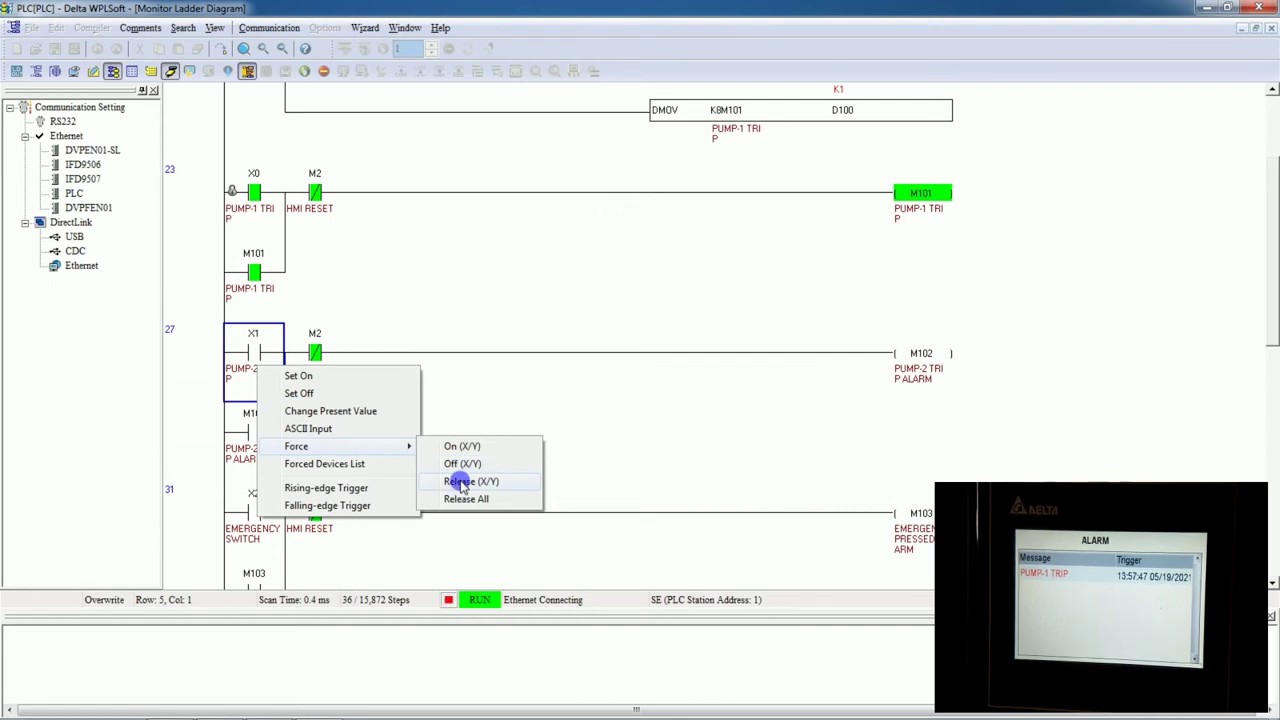
left_click(460, 446)
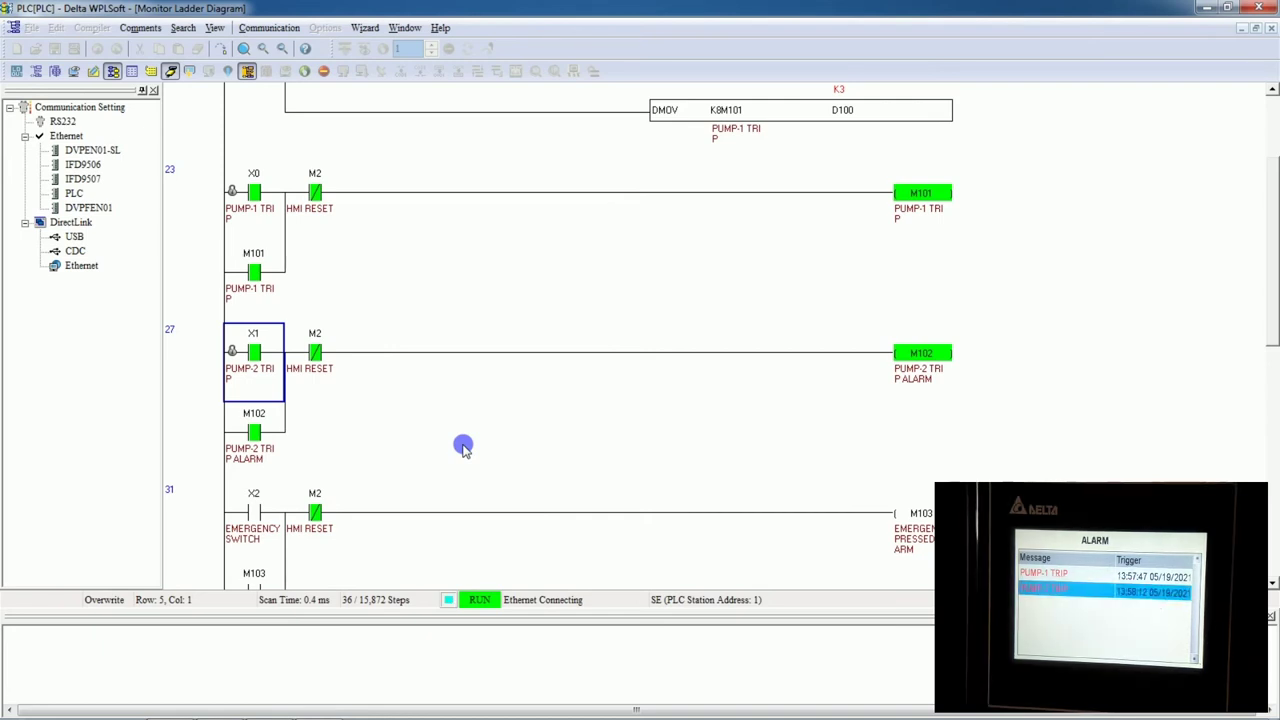
Force the EMERGENCY SWITCH input X2 on to trigger the emergency alarm.
left_click(254, 524)
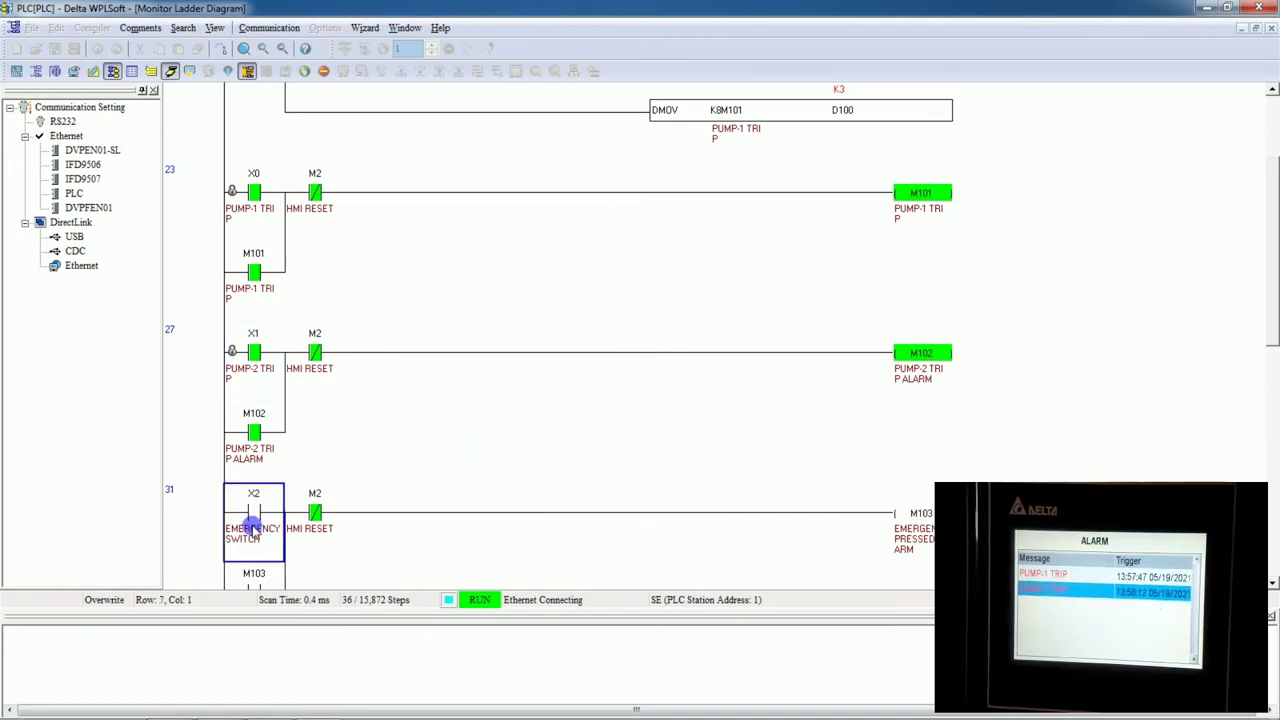
right_click(254, 526)
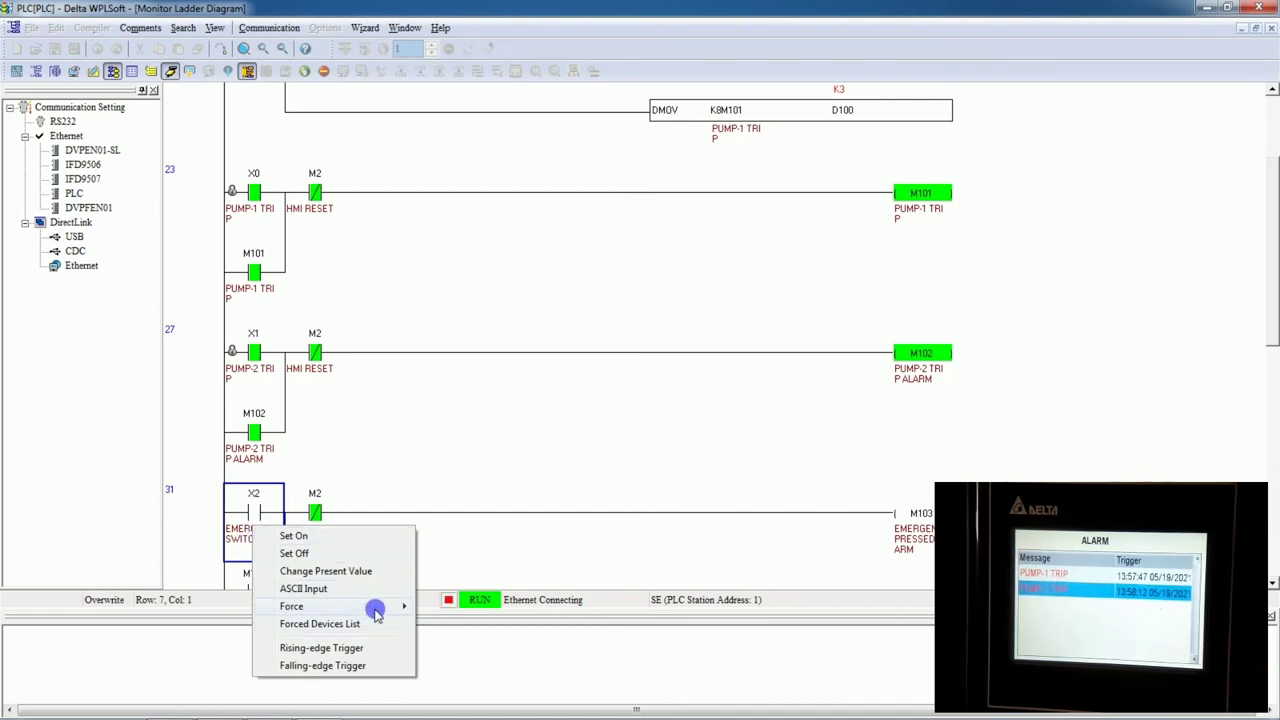
mouse_move(378, 606)
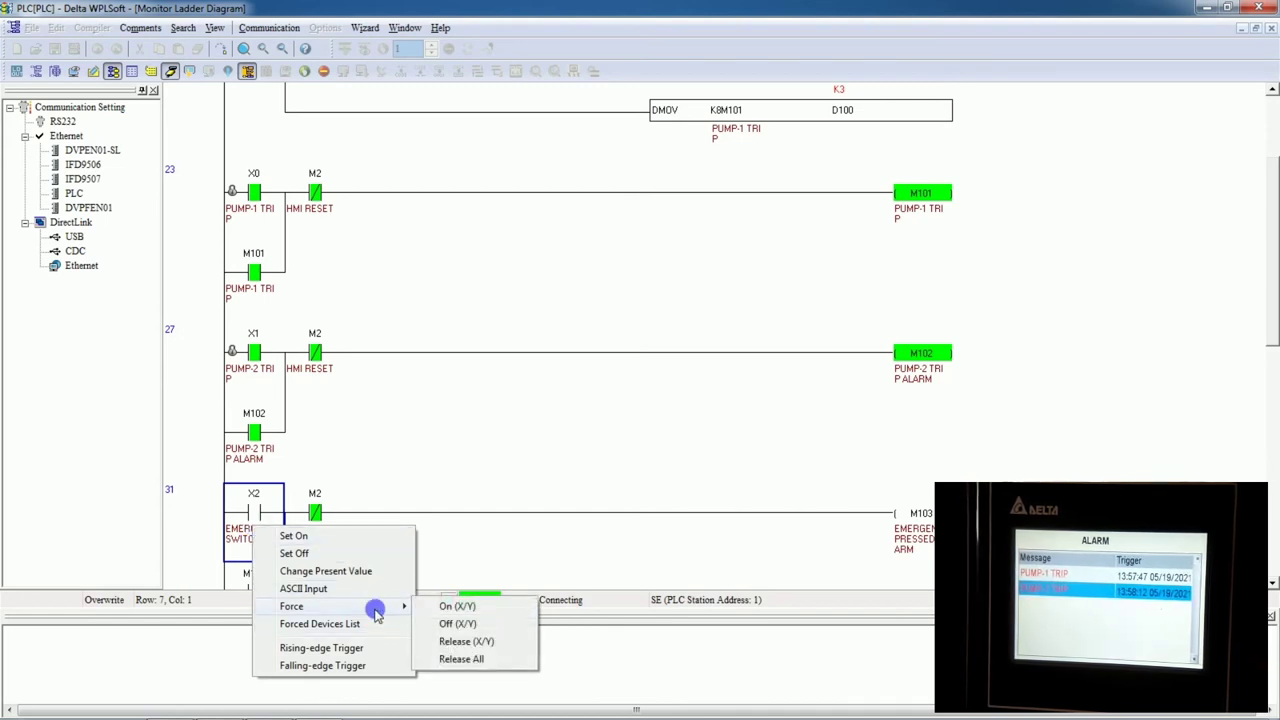
left_click(470, 607)
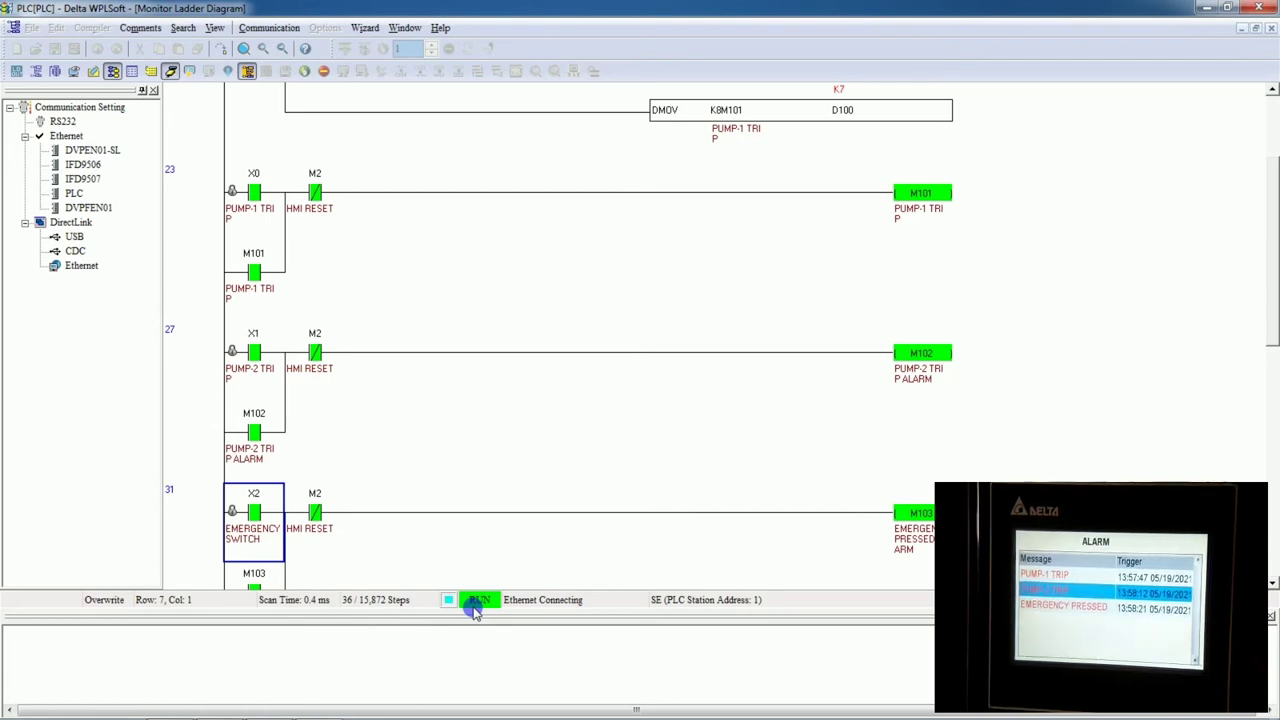
Force the pump trip and emergency switch inputs X0, X1 and X2 off.
left_click(255, 193)
right_click(255, 193)
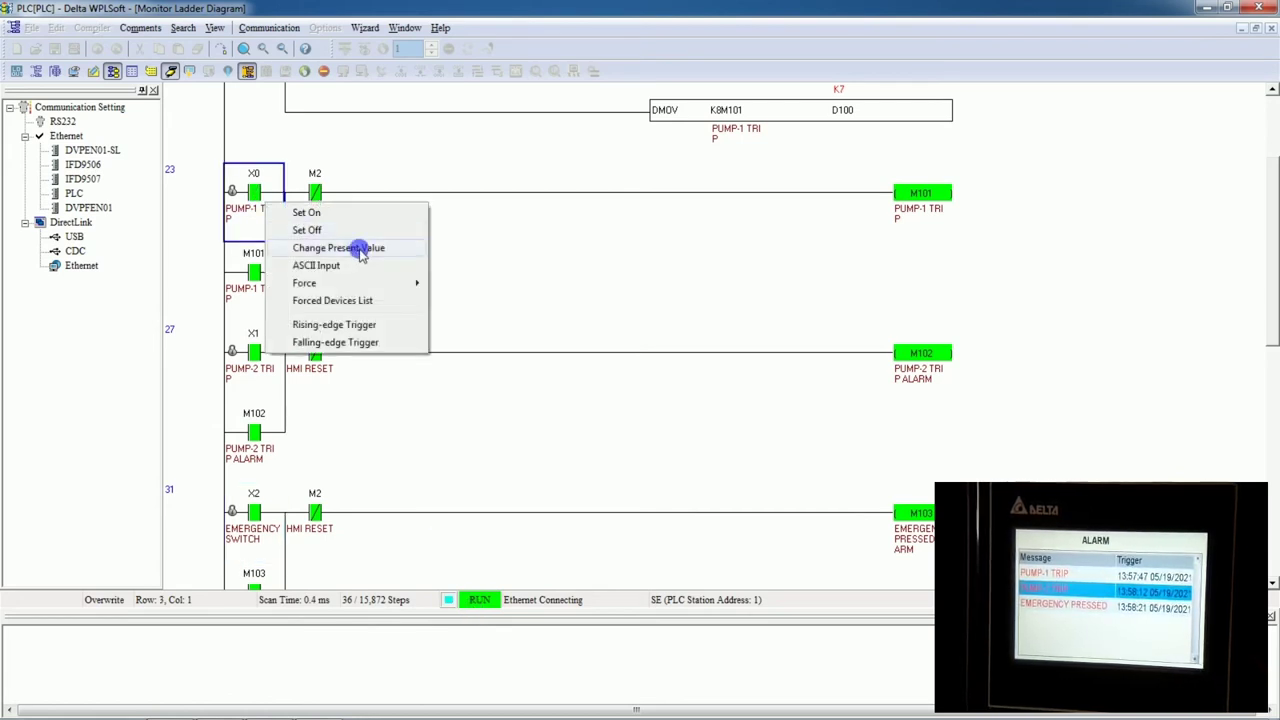
mouse_move(363, 283)
left_click(457, 297)
left_click(253, 353)
right_click(253, 353)
mouse_move(370, 440)
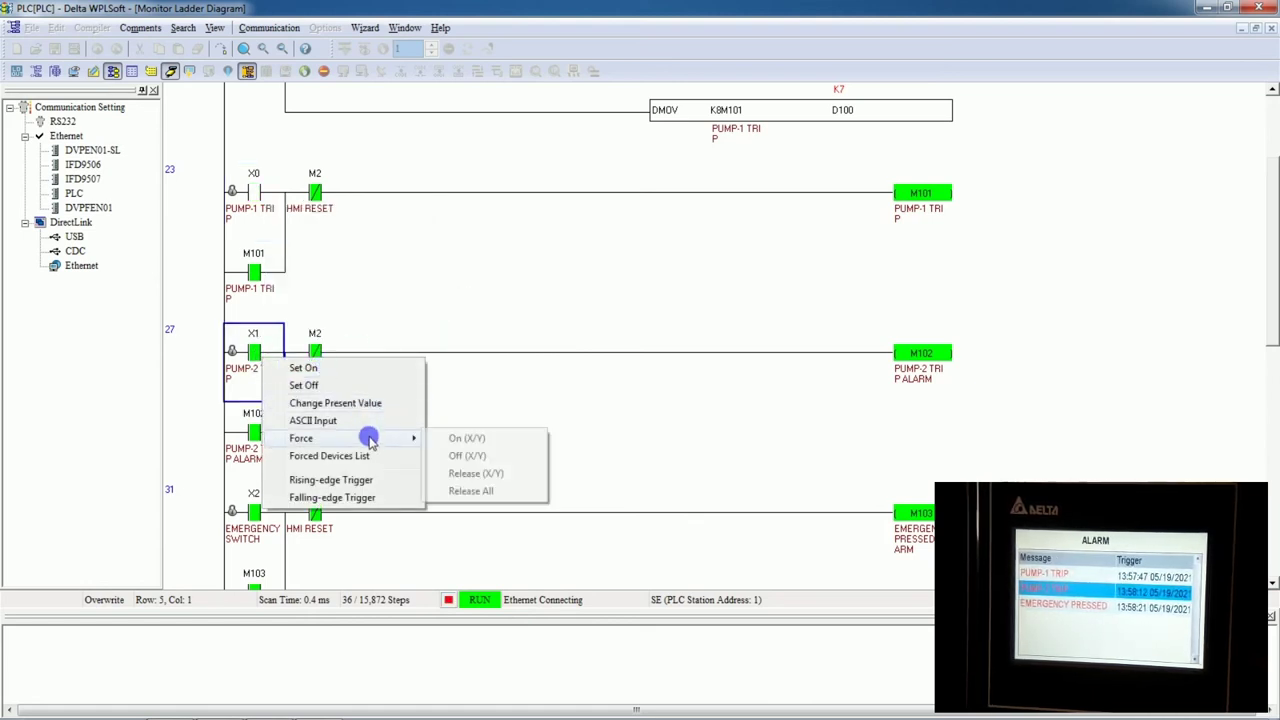
left_click(470, 455)
left_click(266, 528)
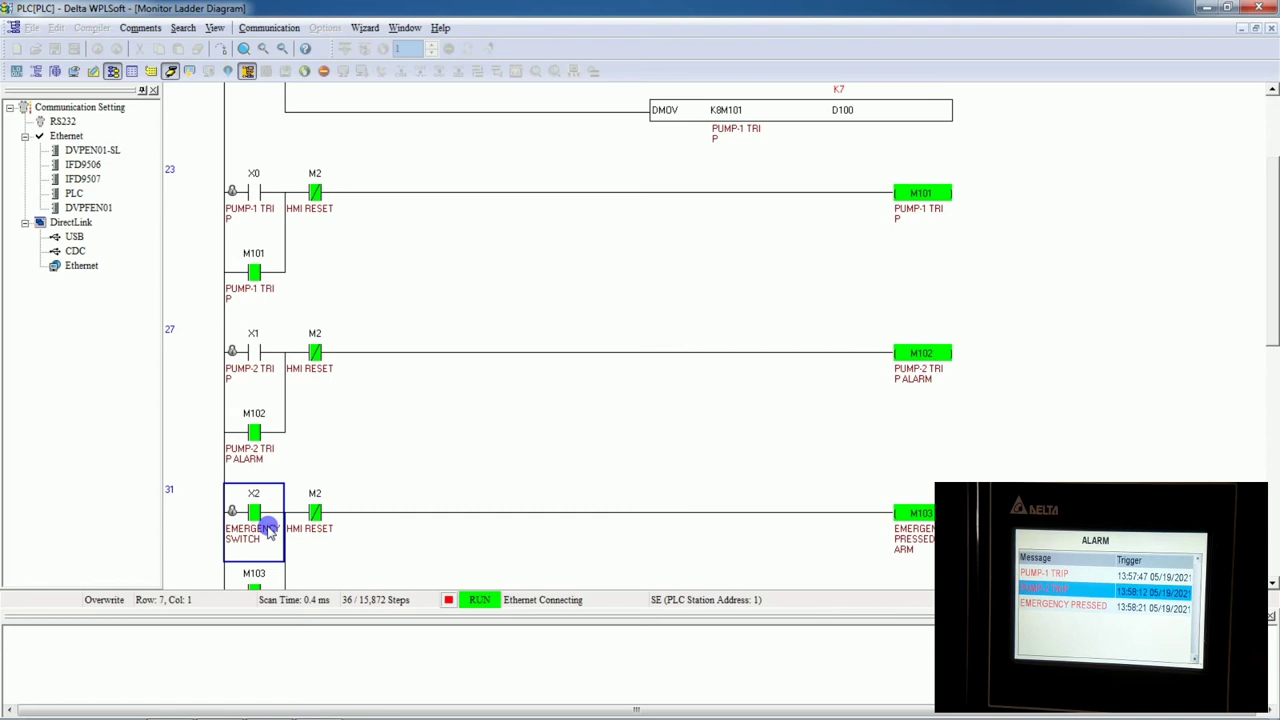
right_click(268, 529)
mouse_move(388, 610)
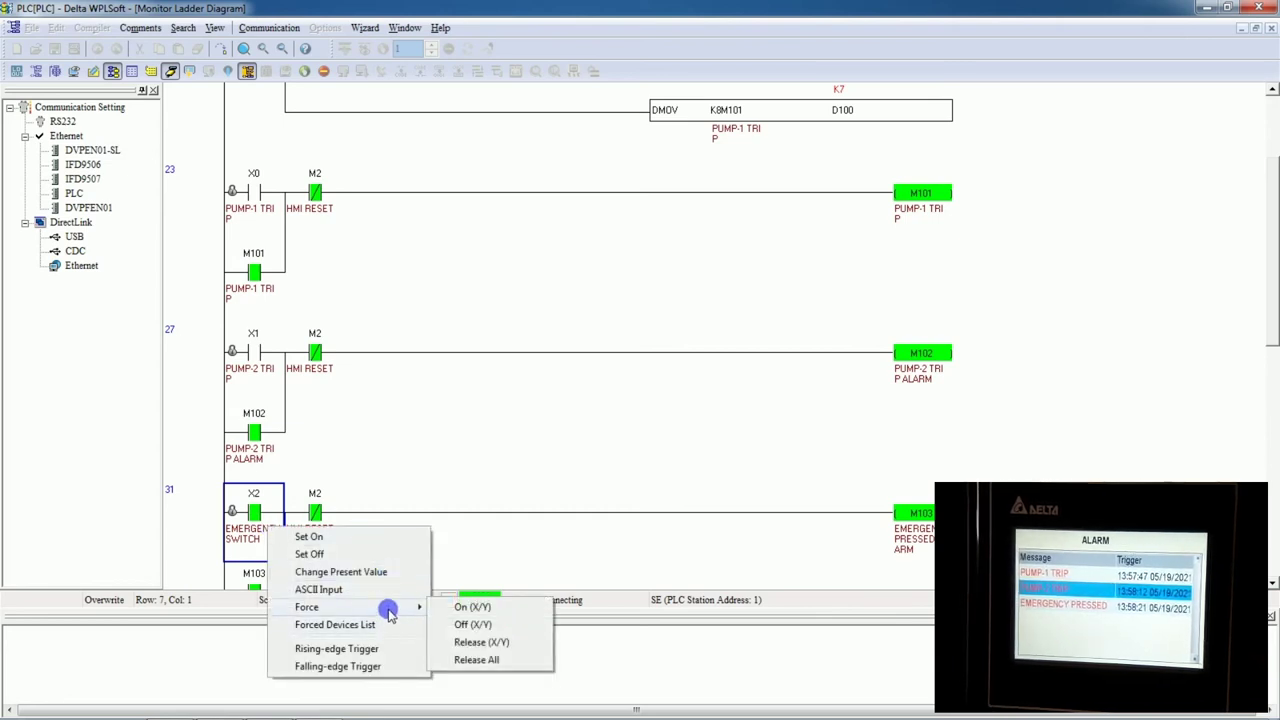
left_click(472, 625)
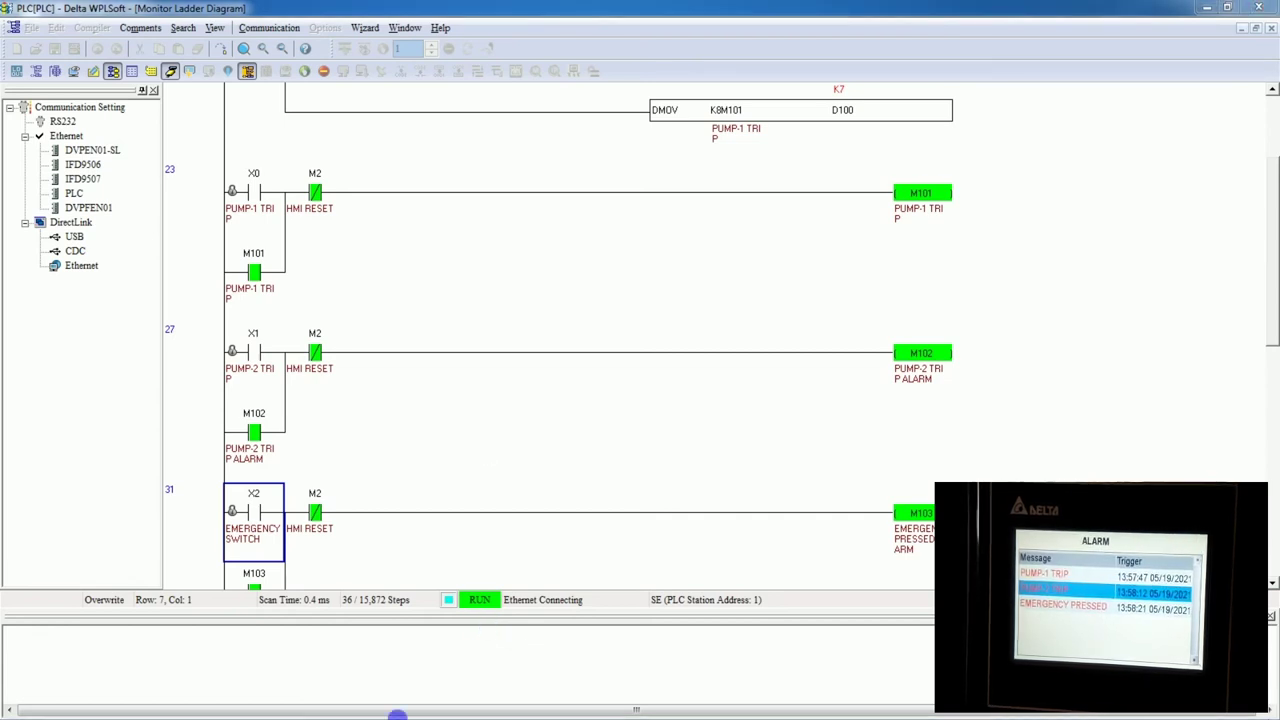
Switch back to DOPSoft, shorten the Active Alarm List on Screen_1 to a height of 188, and close the compile output.
key("super")
left_click(269, 705)
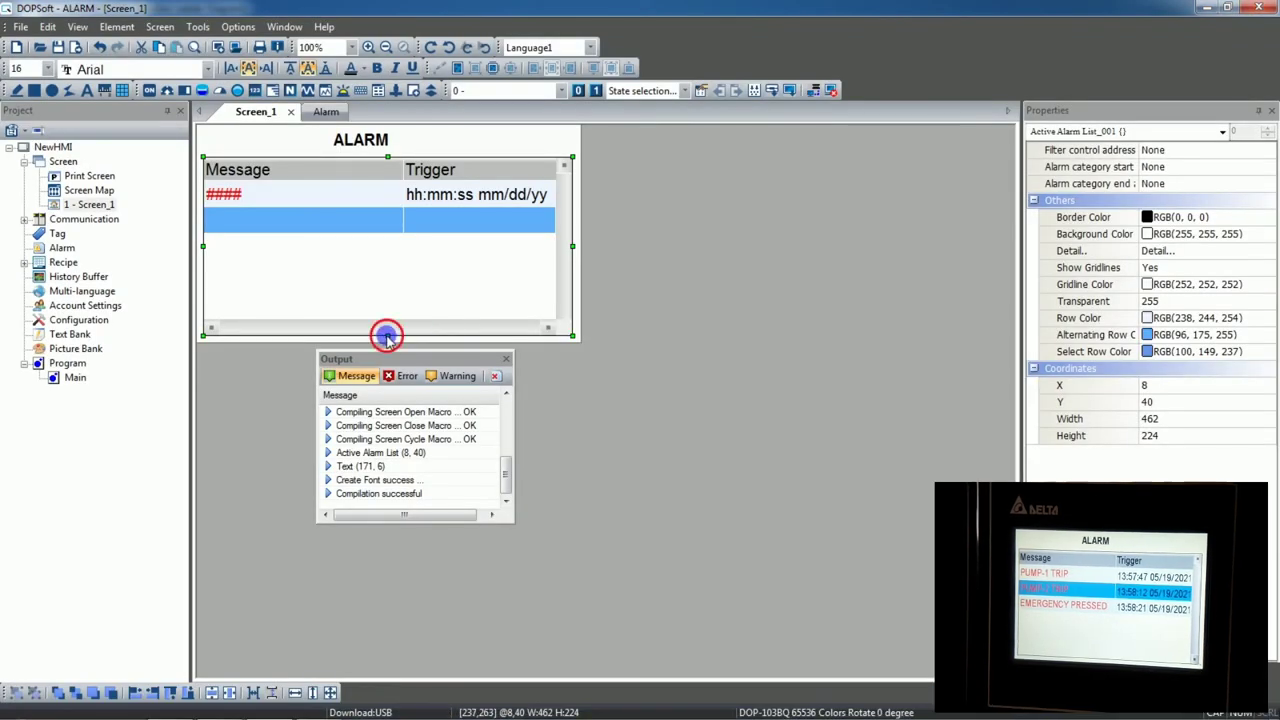
left_click_drag(390, 337, 398, 316)
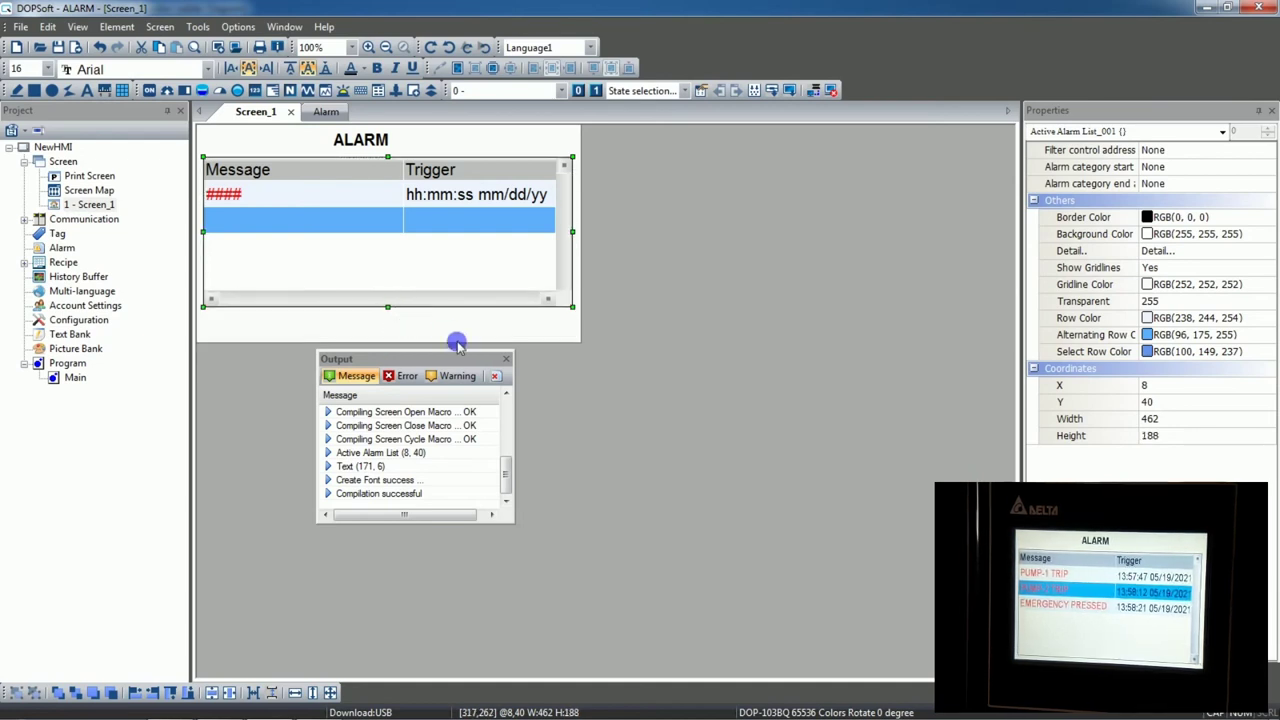
left_click(504, 362)
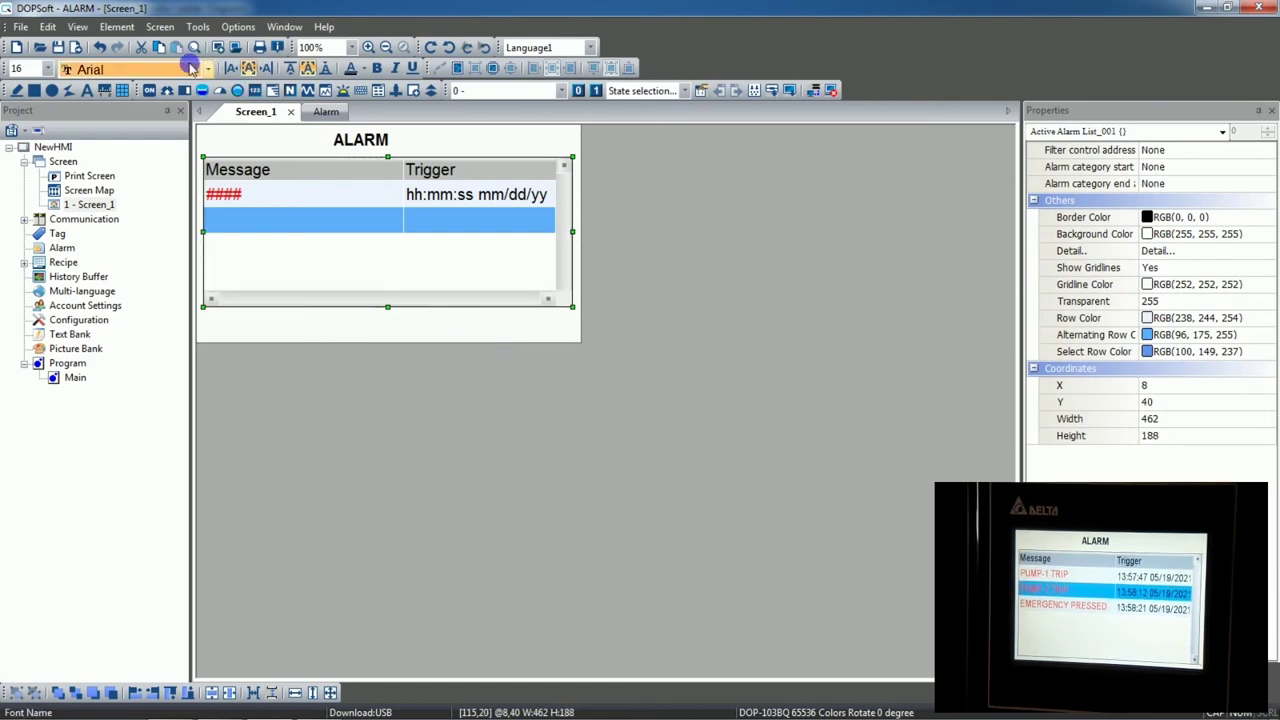
Draw a momentary button about 67 by 35 pixels below the Active Alarm List on Screen_1.
left_click(112, 27)
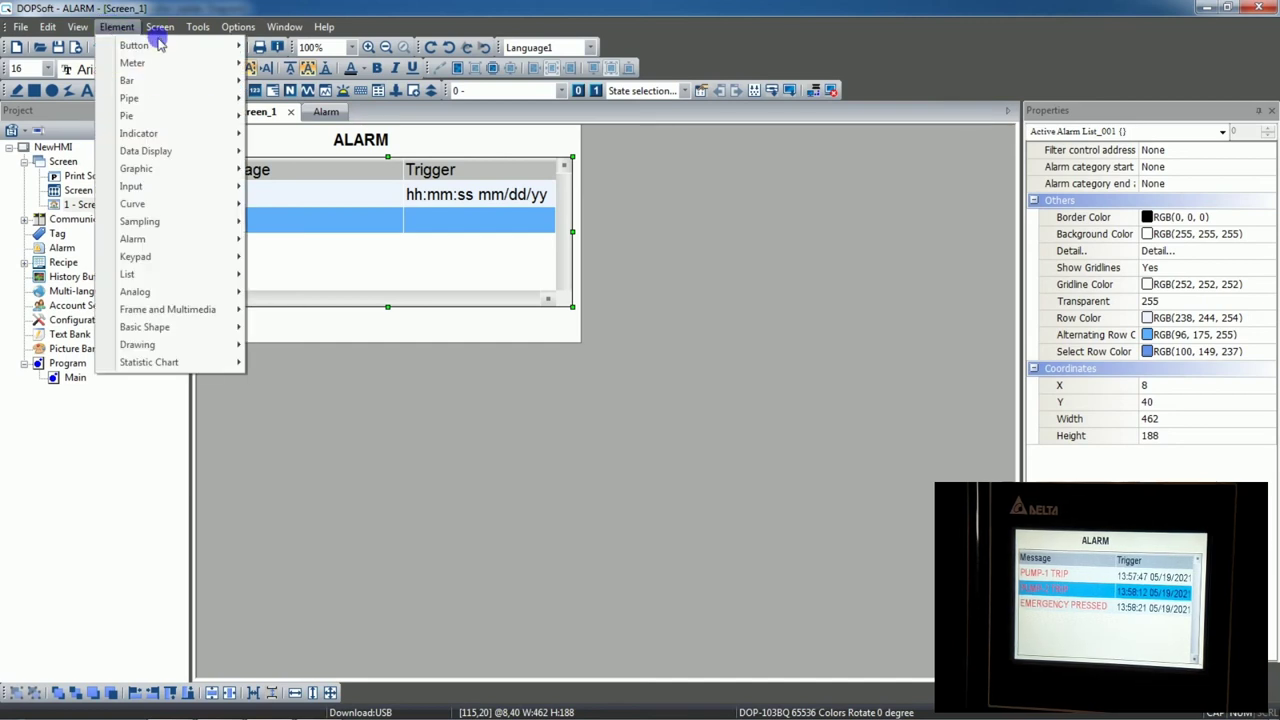
mouse_move(150, 46)
left_click(296, 82)
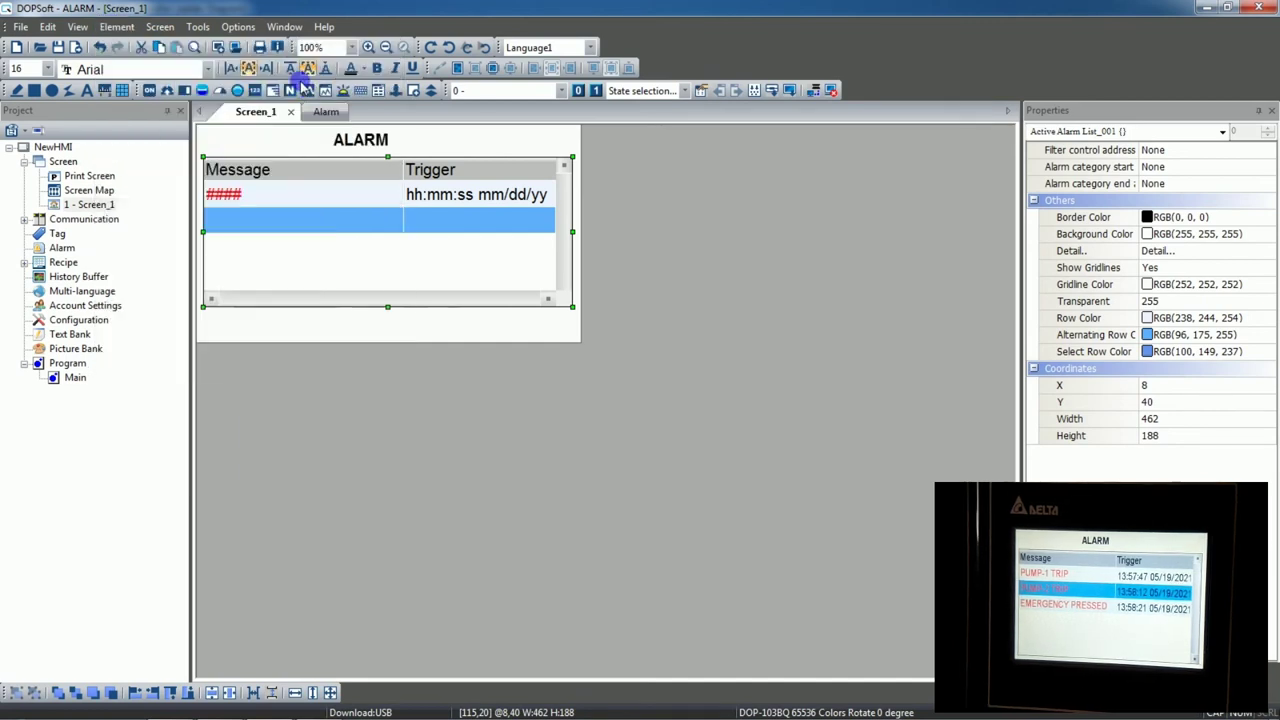
left_click_drag(477, 313, 530, 341)
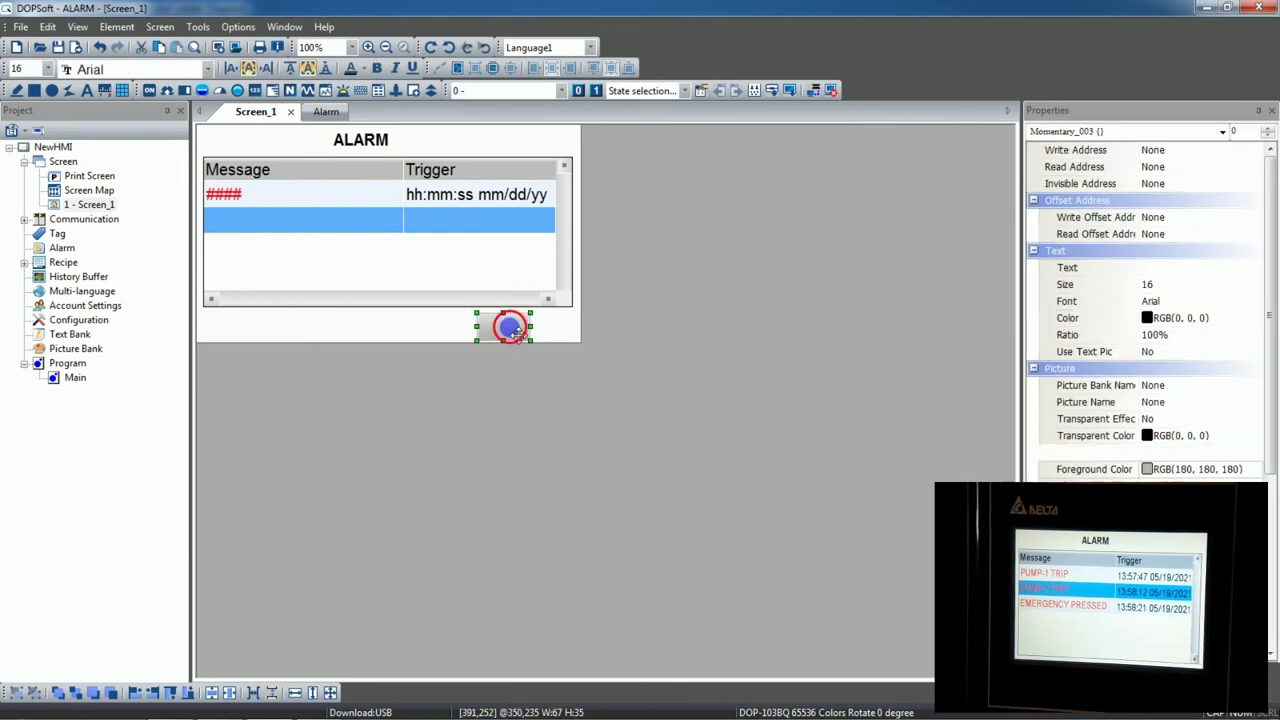
Set both the write address and the read address of the new momentary button to {Link1}1@M2.
double_click(502, 327)
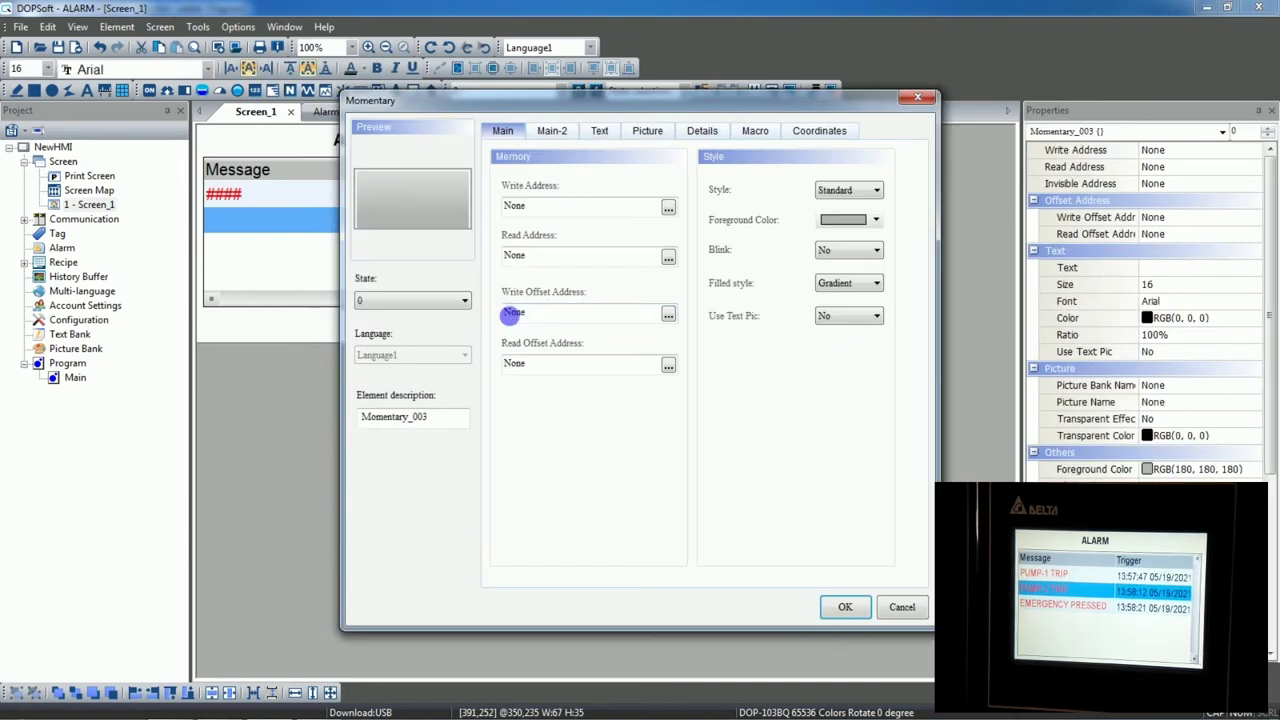
left_click(669, 209)
left_click(670, 267)
left_click(686, 306)
type("2")
left_click(805, 462)
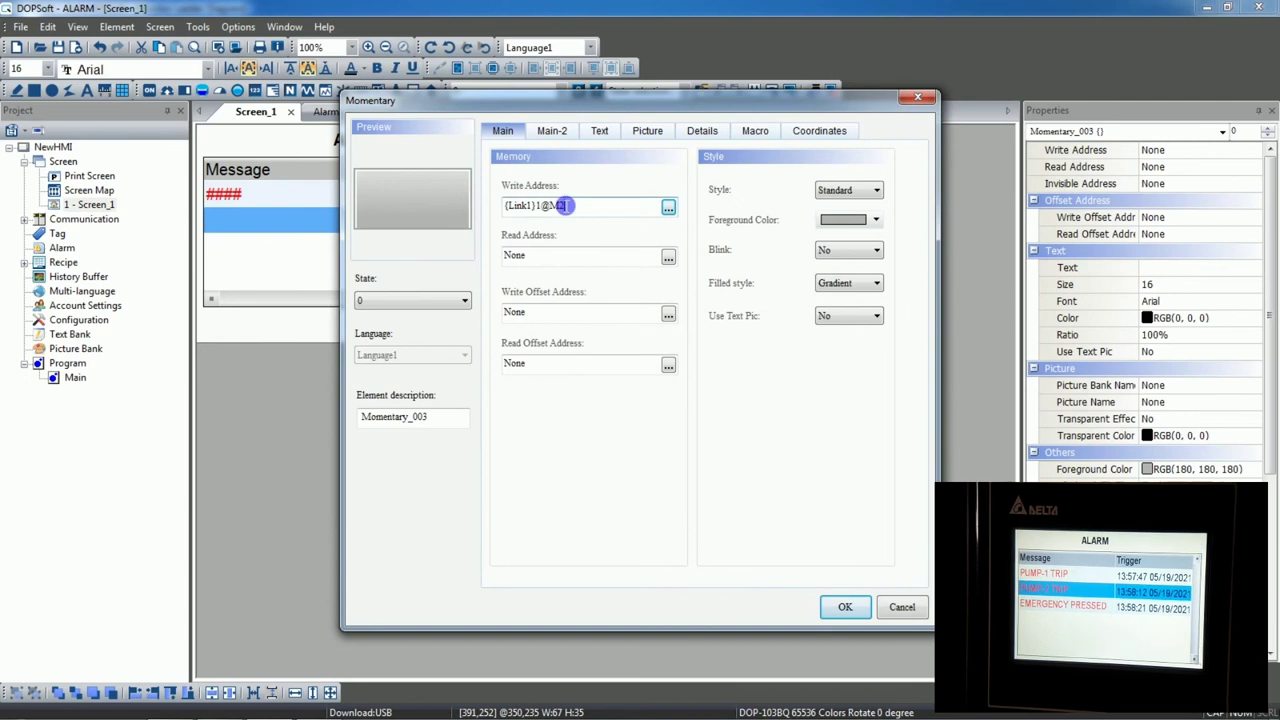
left_click_drag(565, 205, 333, 187)
key("ctrl+c")
left_click_drag(526, 258, 470, 270)
key("ctrl+v")
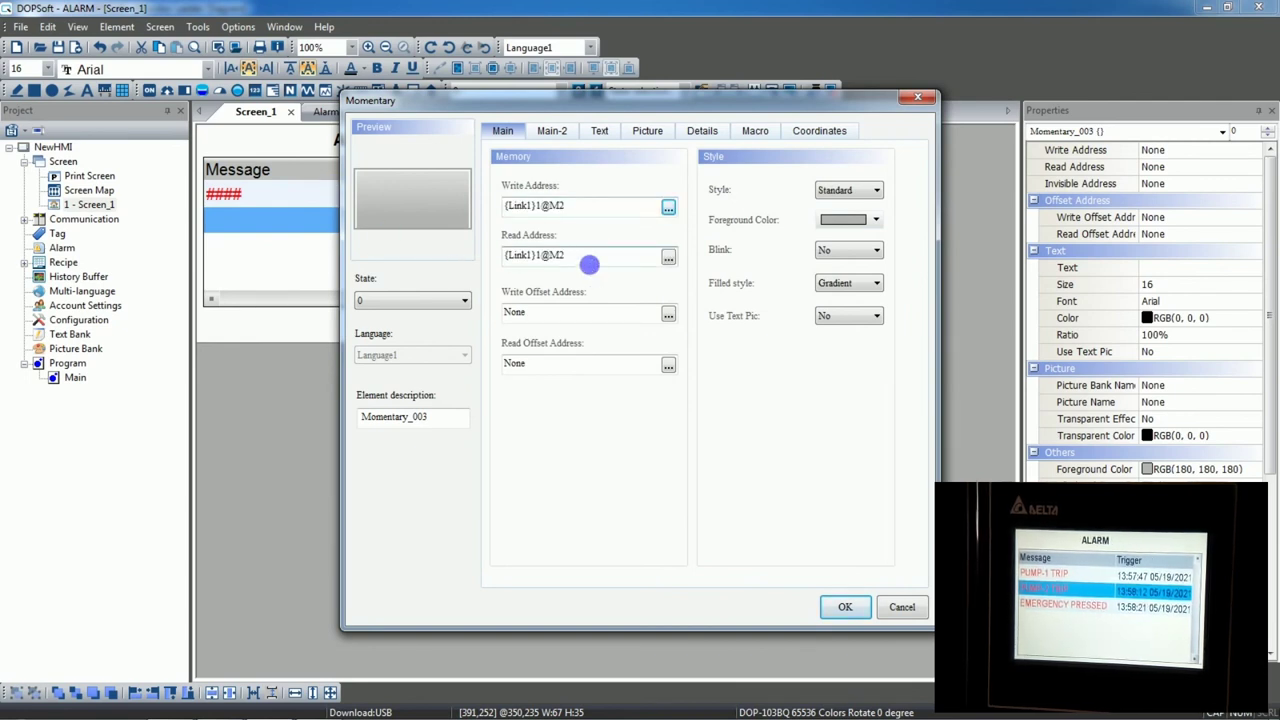
Label the momentary button RESET for state 0 and apply its settings.
left_click(603, 131)
left_click(557, 237)
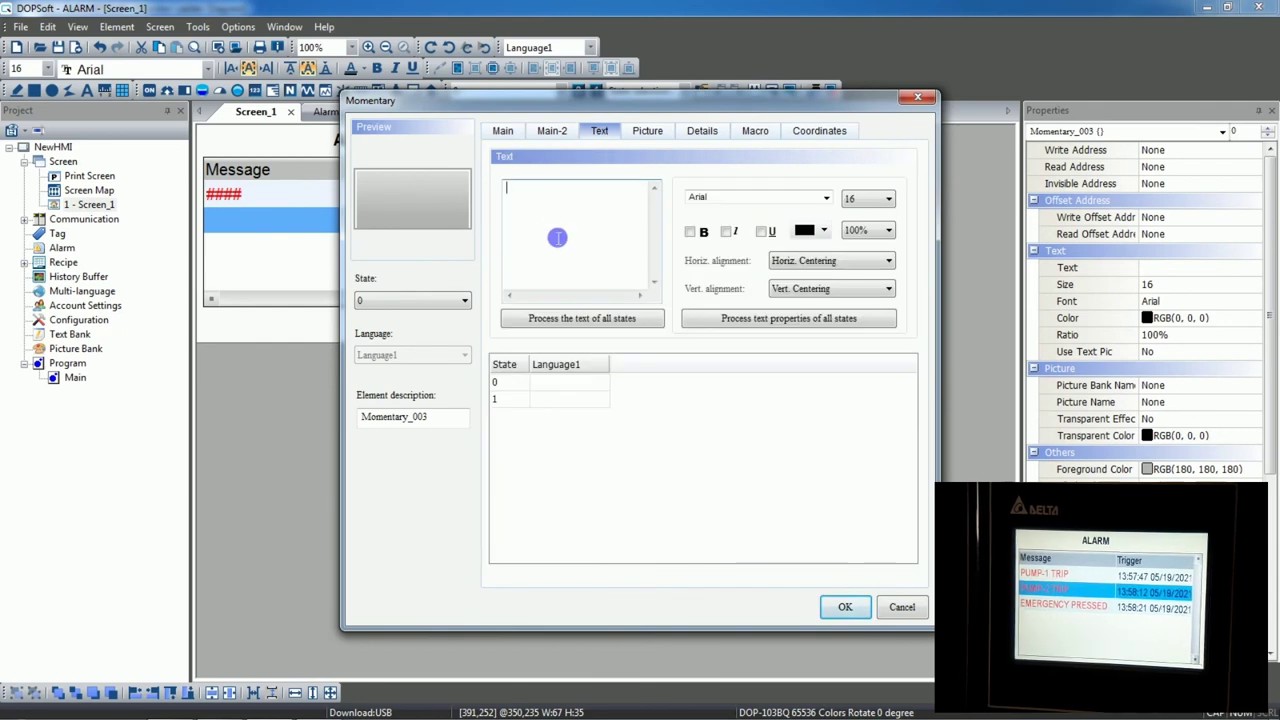
type("RESET")
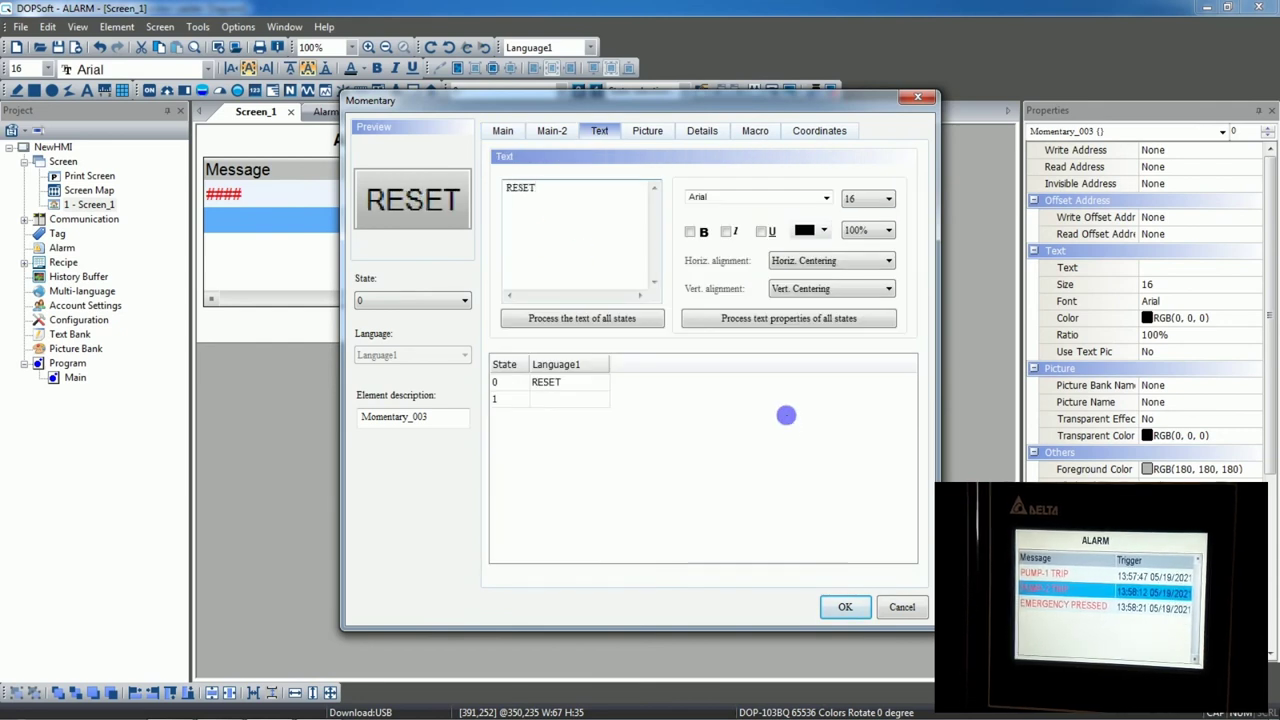
left_click(831, 606)
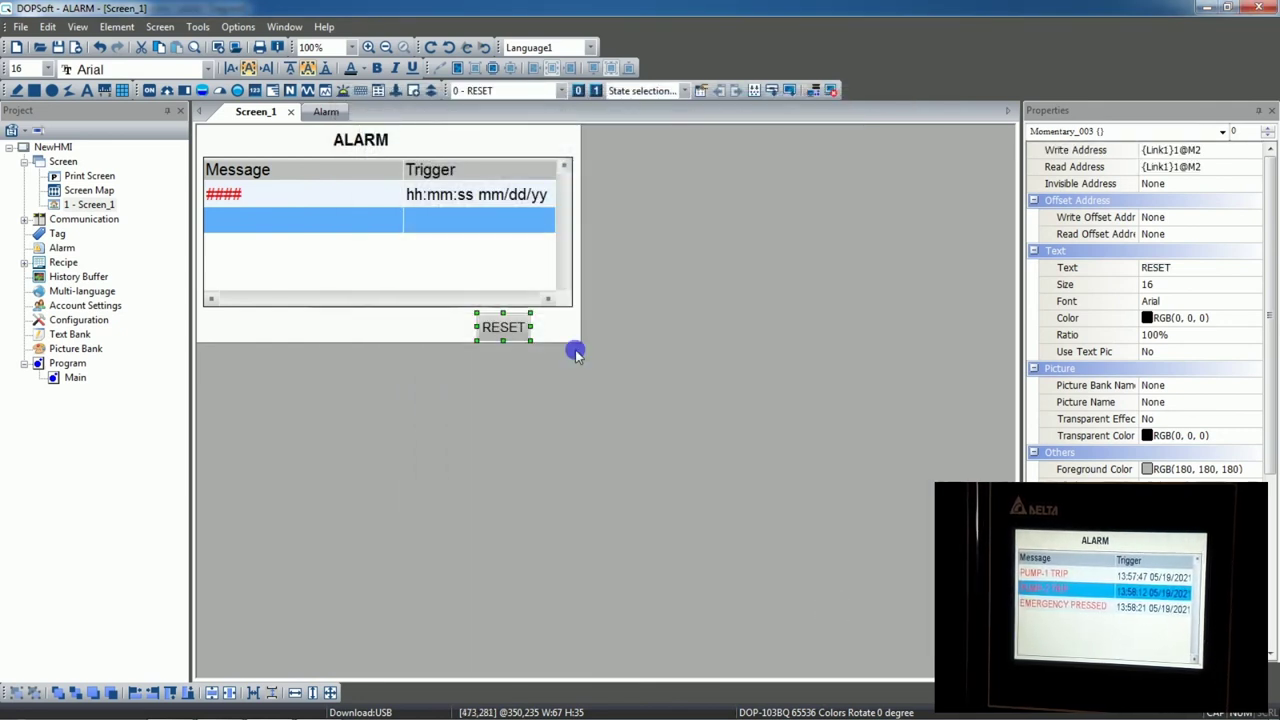
Check the M2 HMI RESET contact in the PUMP-1 TRIP rung in WPLSoft and return to DOPSoft.
key("alt+Tab")
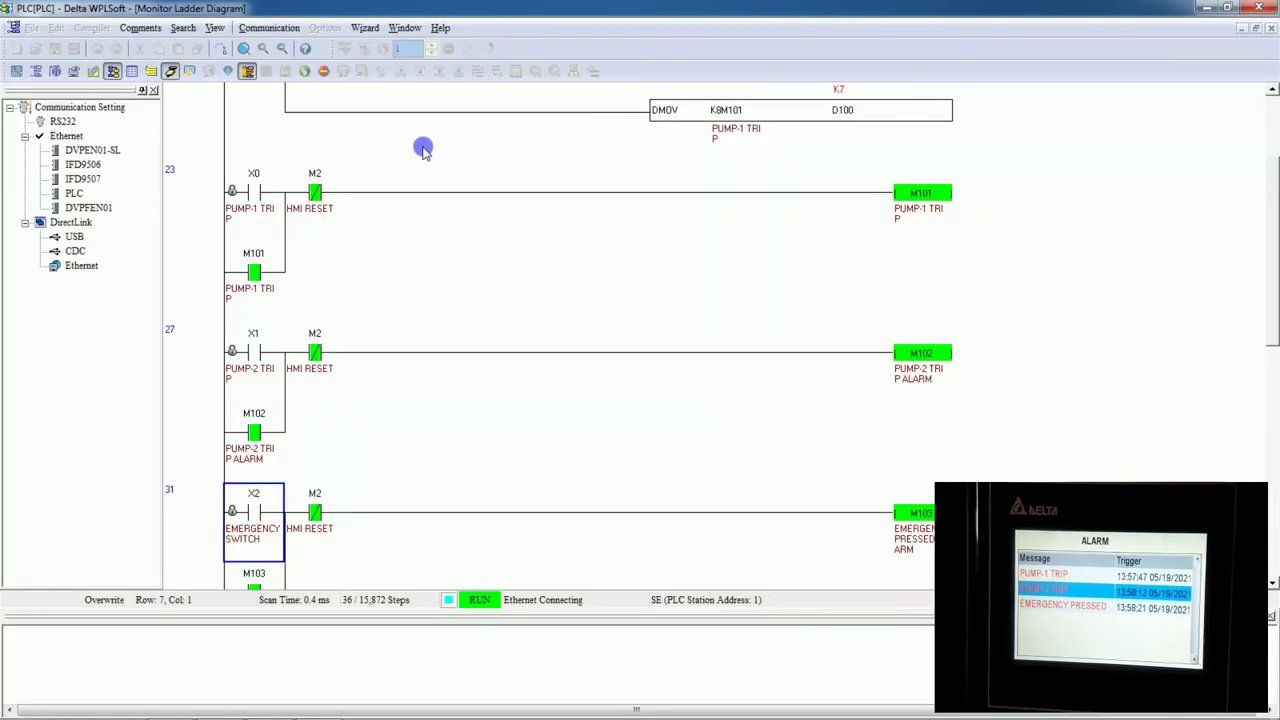
left_click(334, 193)
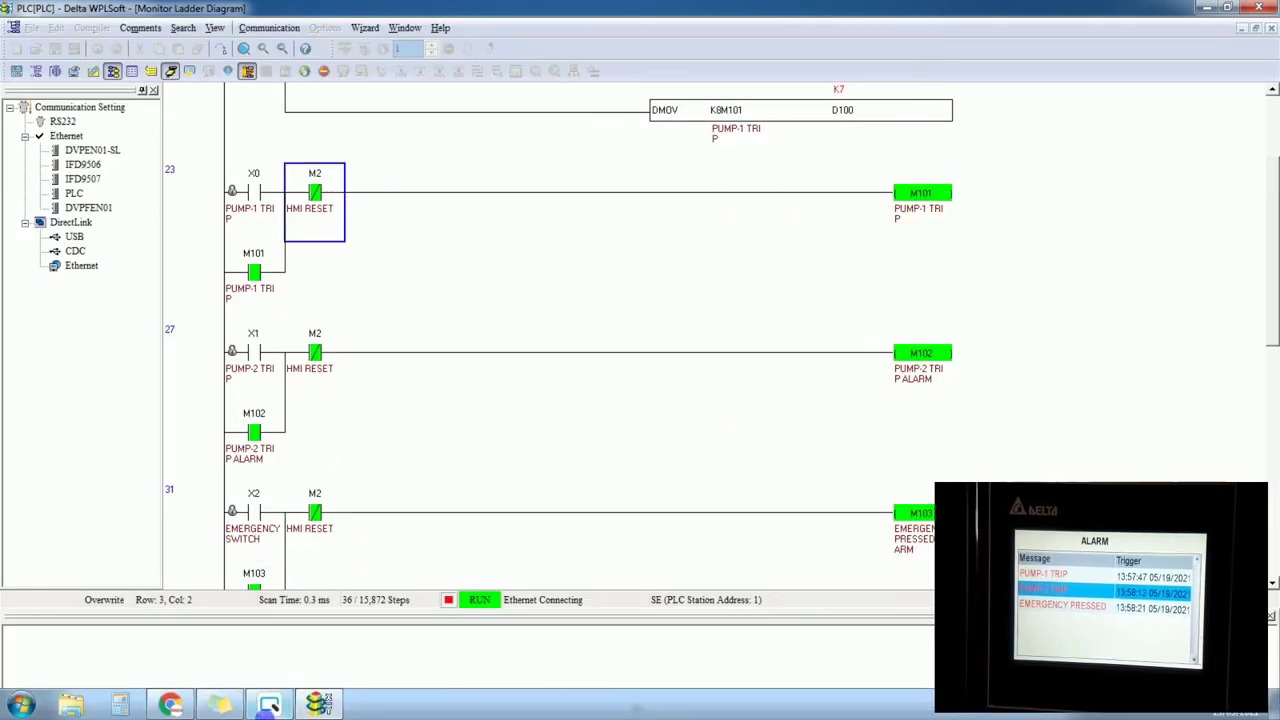
left_click(267, 705)
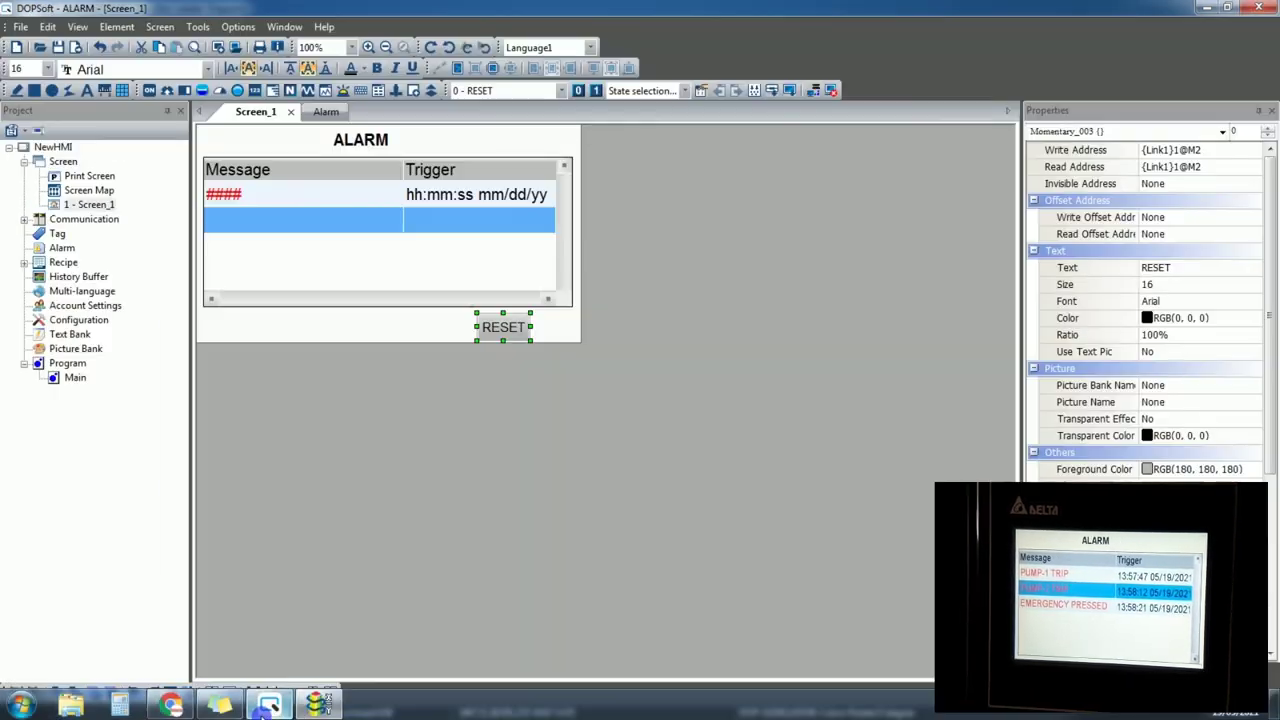
Download the screen with the RESET button to the HMI and switch to WPLSoft.
left_click(791, 91)
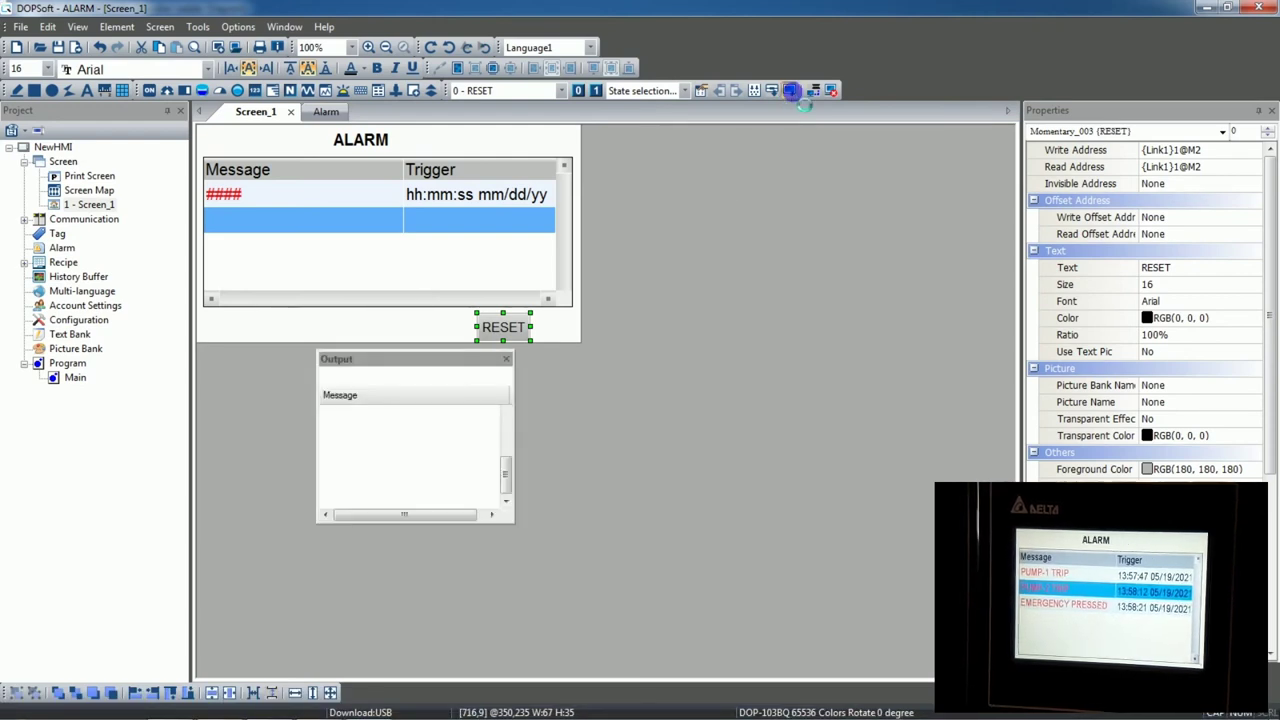
key("alt+Tab")
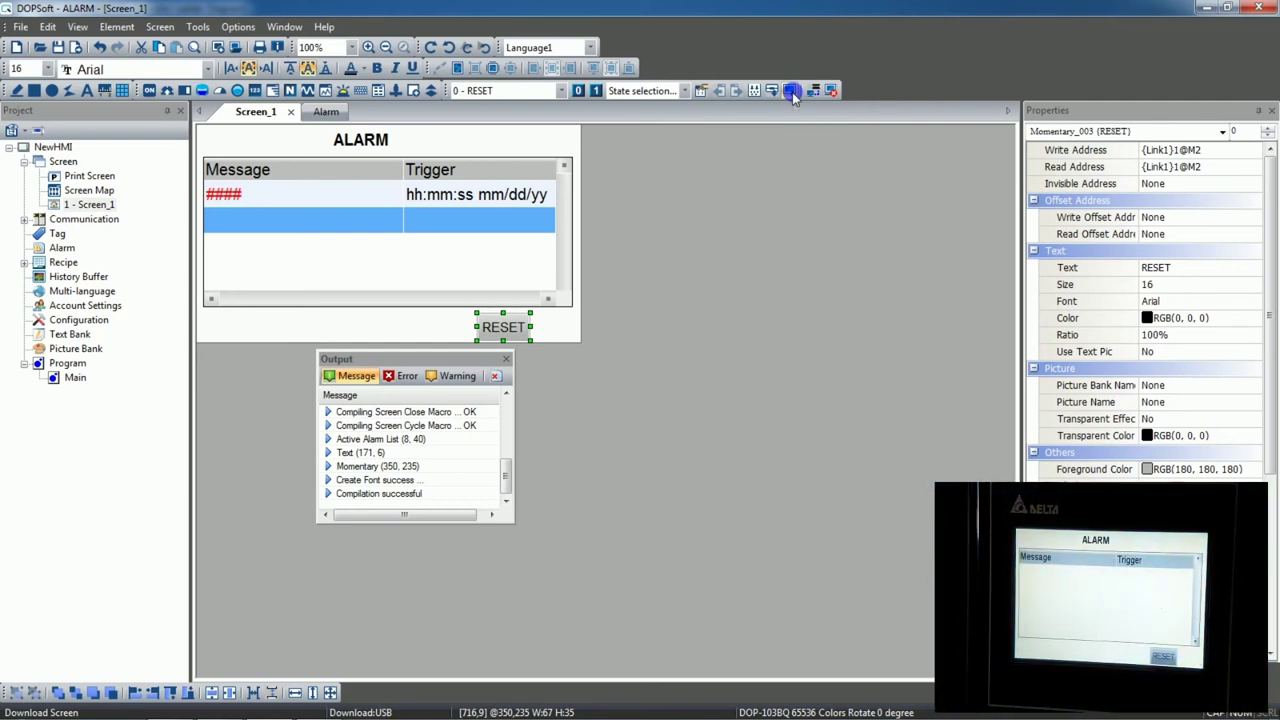
key("alt+Tab")
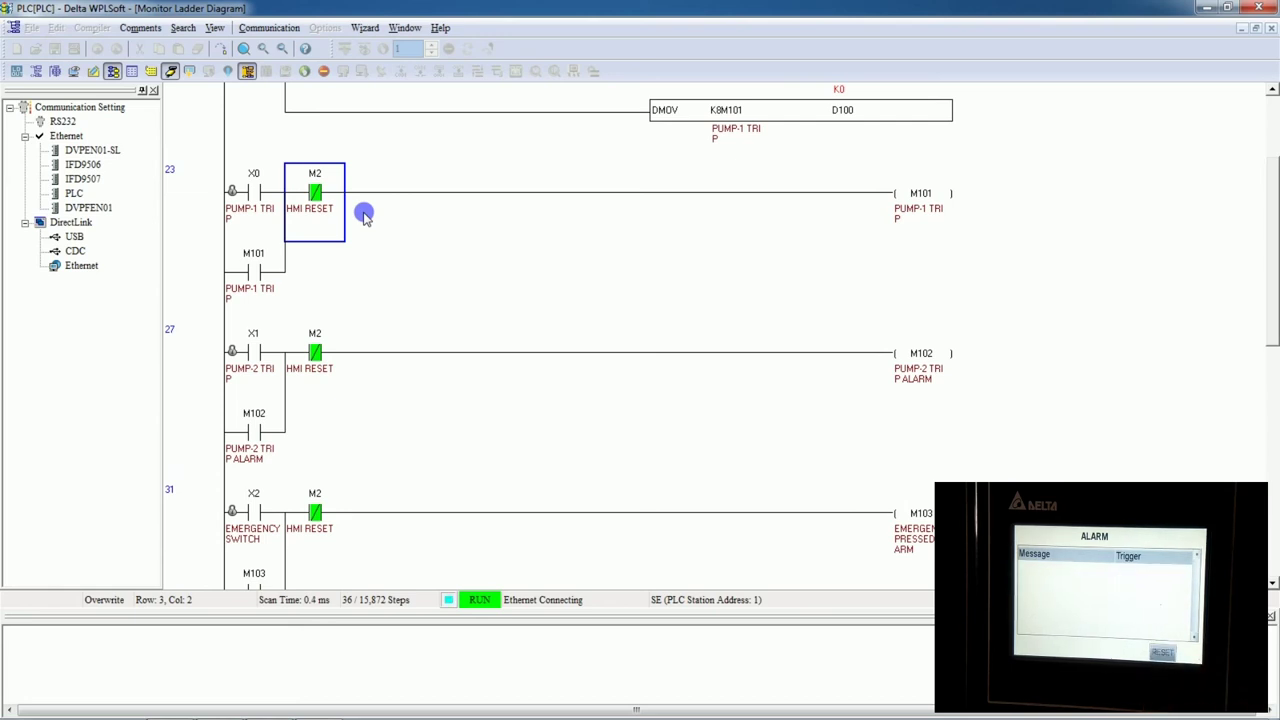
Force the PUMP-1 TRIP input X0 on to trigger the first pump alarm.
left_click(250, 198)
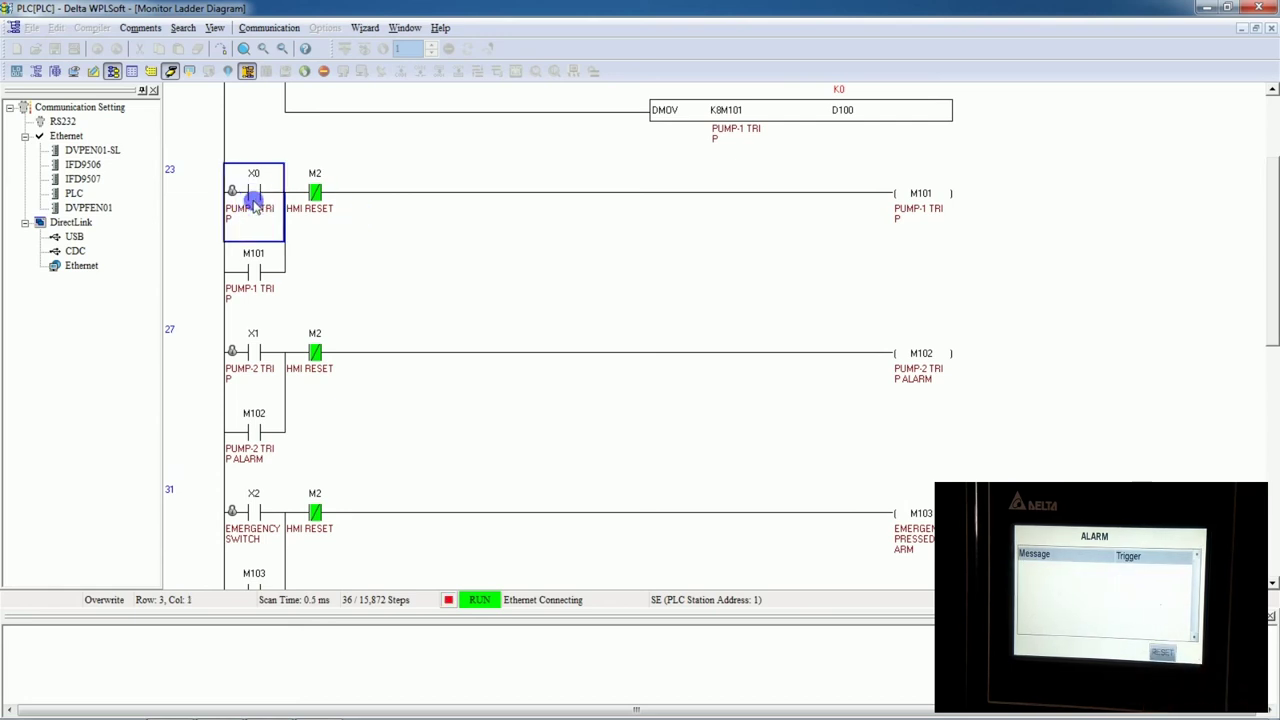
right_click(252, 200)
mouse_move(400, 279)
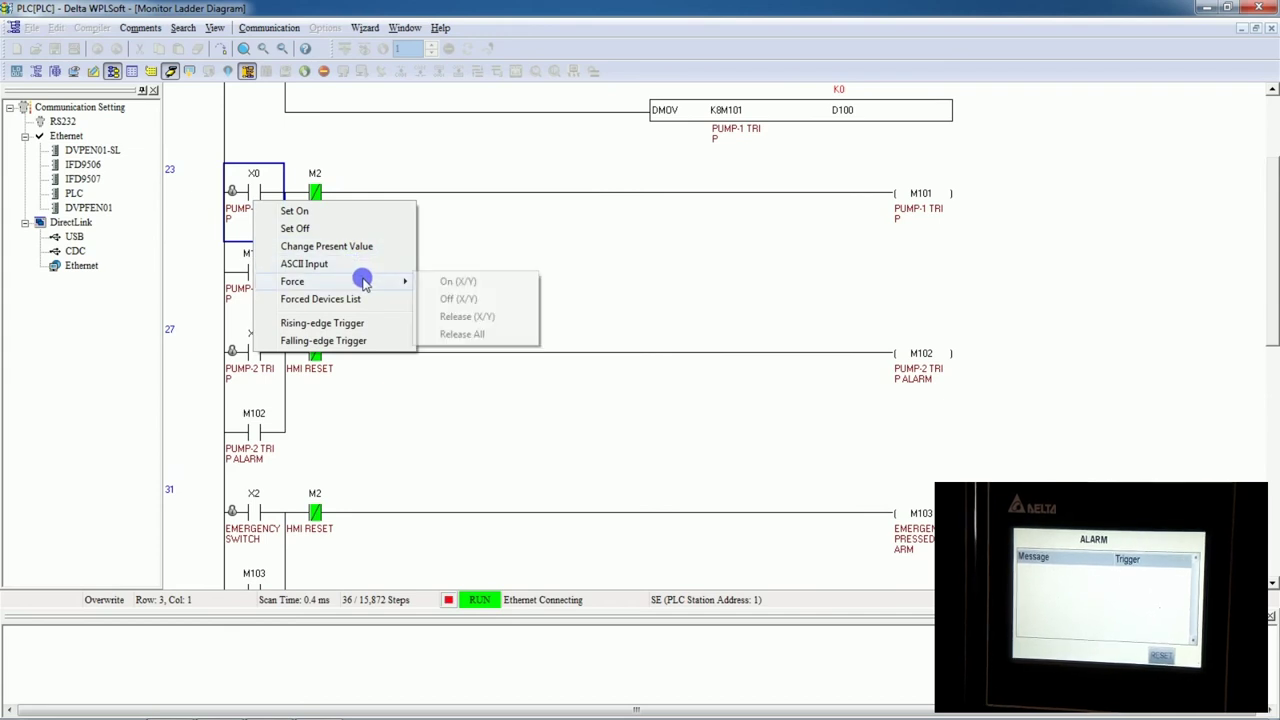
left_click(458, 282)
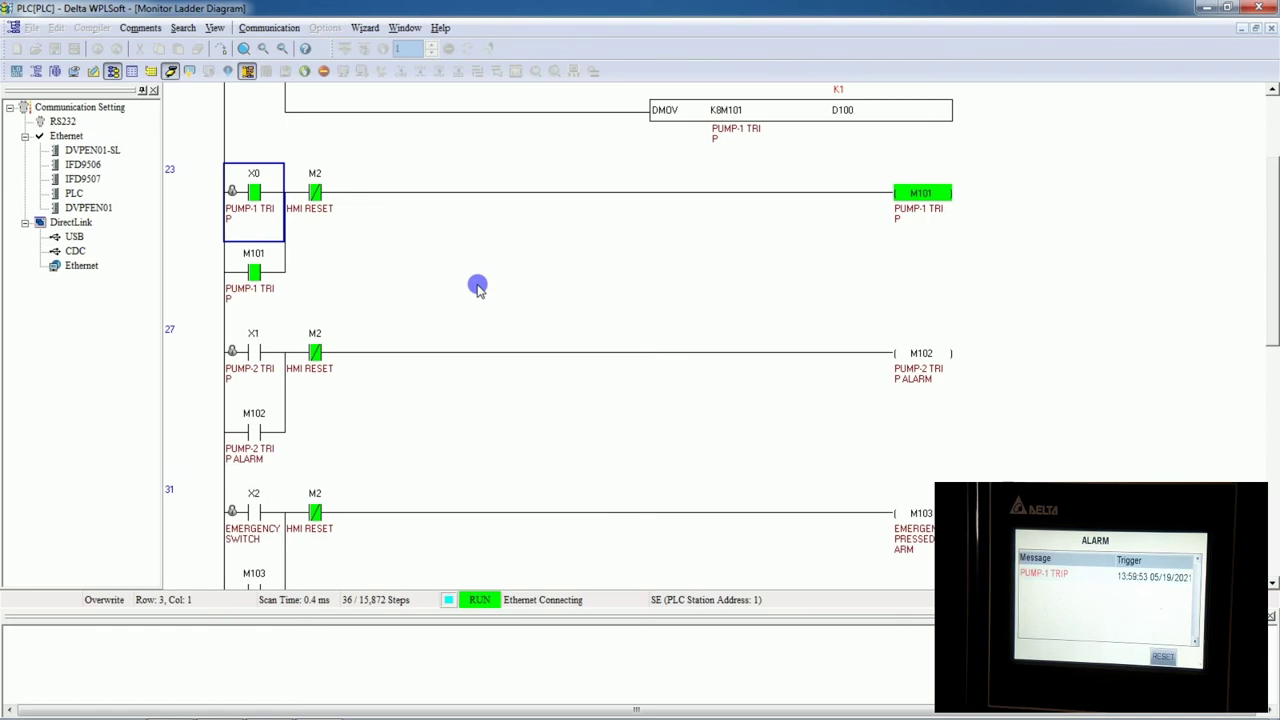
Force the PUMP-1 TRIP input X0 off.
right_click(262, 205)
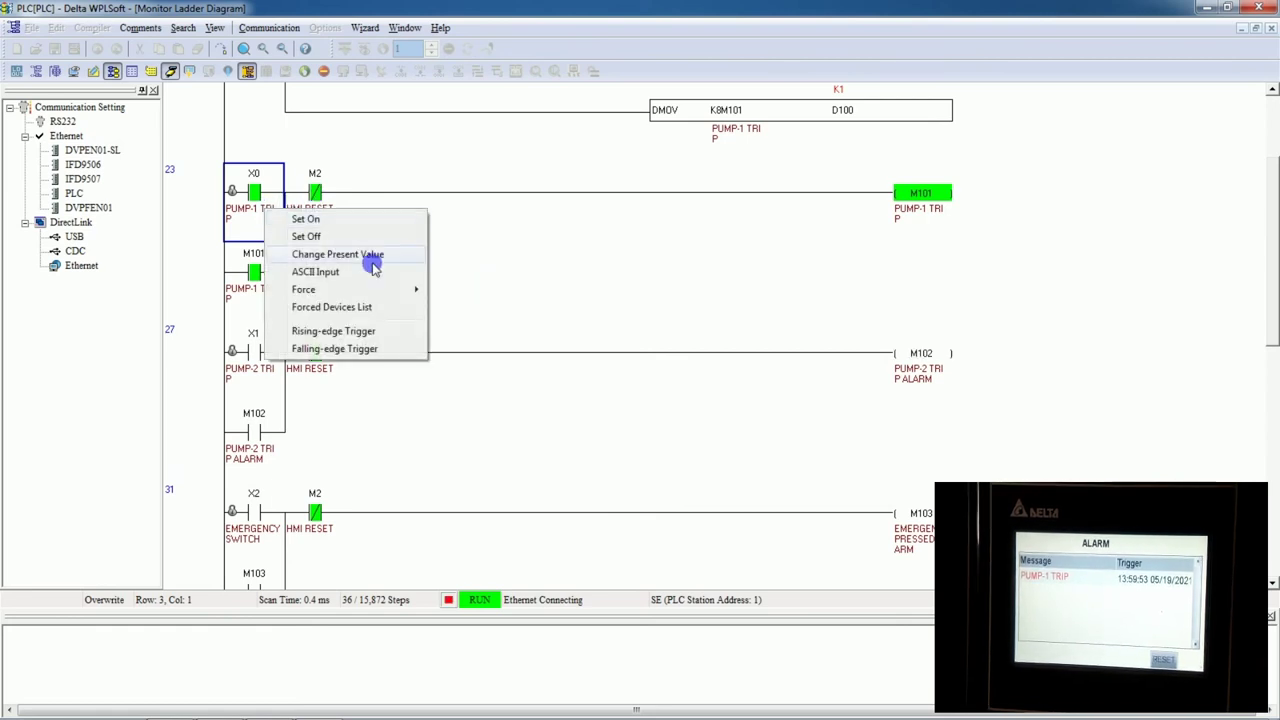
mouse_move(378, 290)
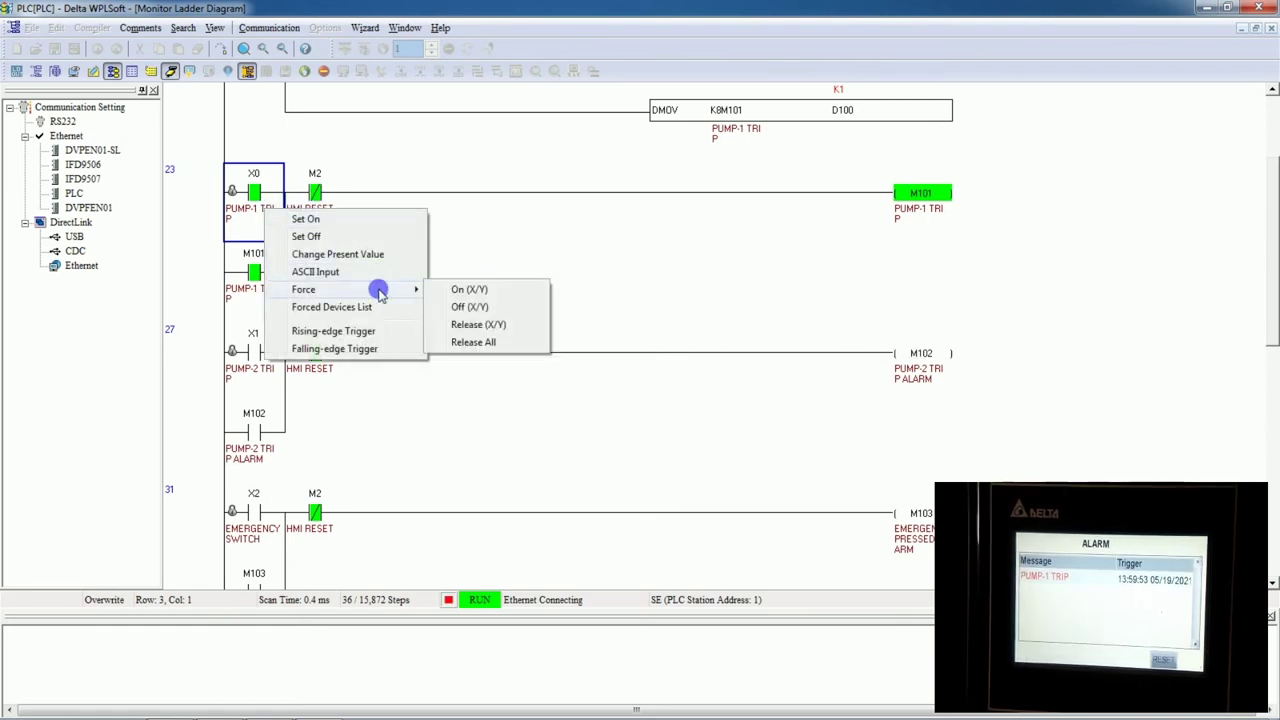
left_click(489, 309)
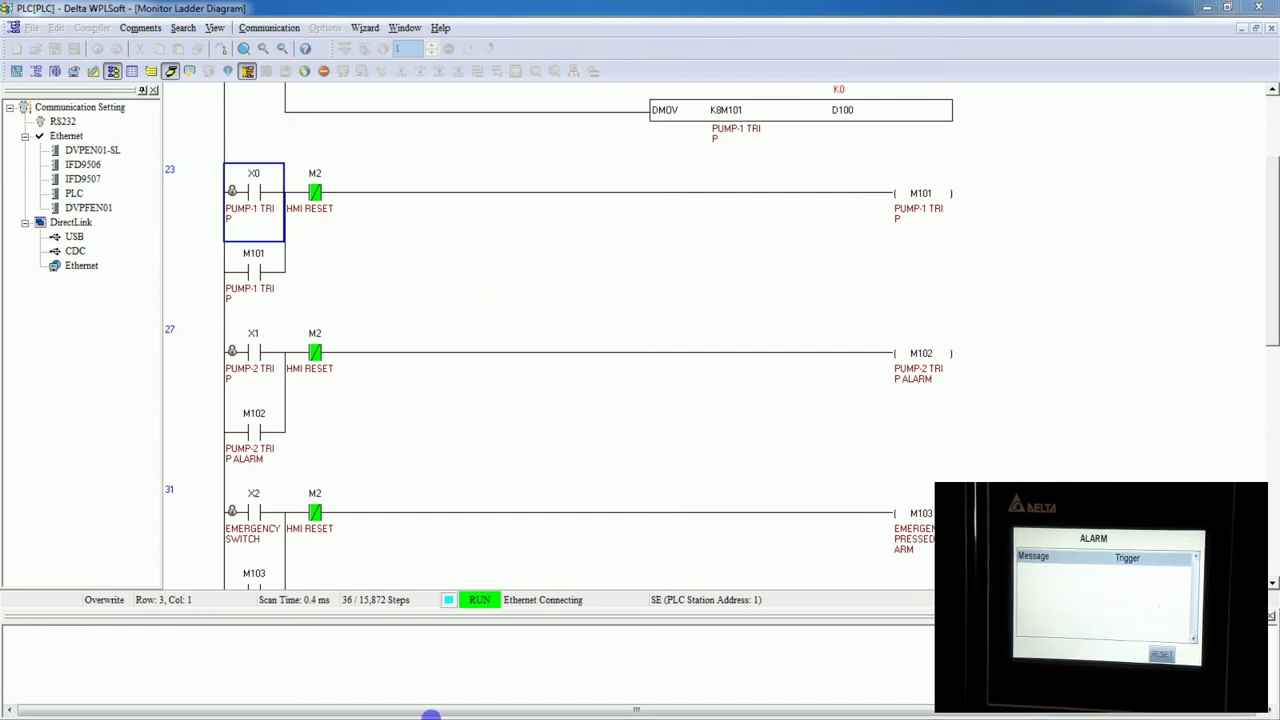
Switch back to DOPSoft and delete the Active Alarm List from Screen_1.
mouse_move(420, 714)
key("super")
left_click(269, 706)
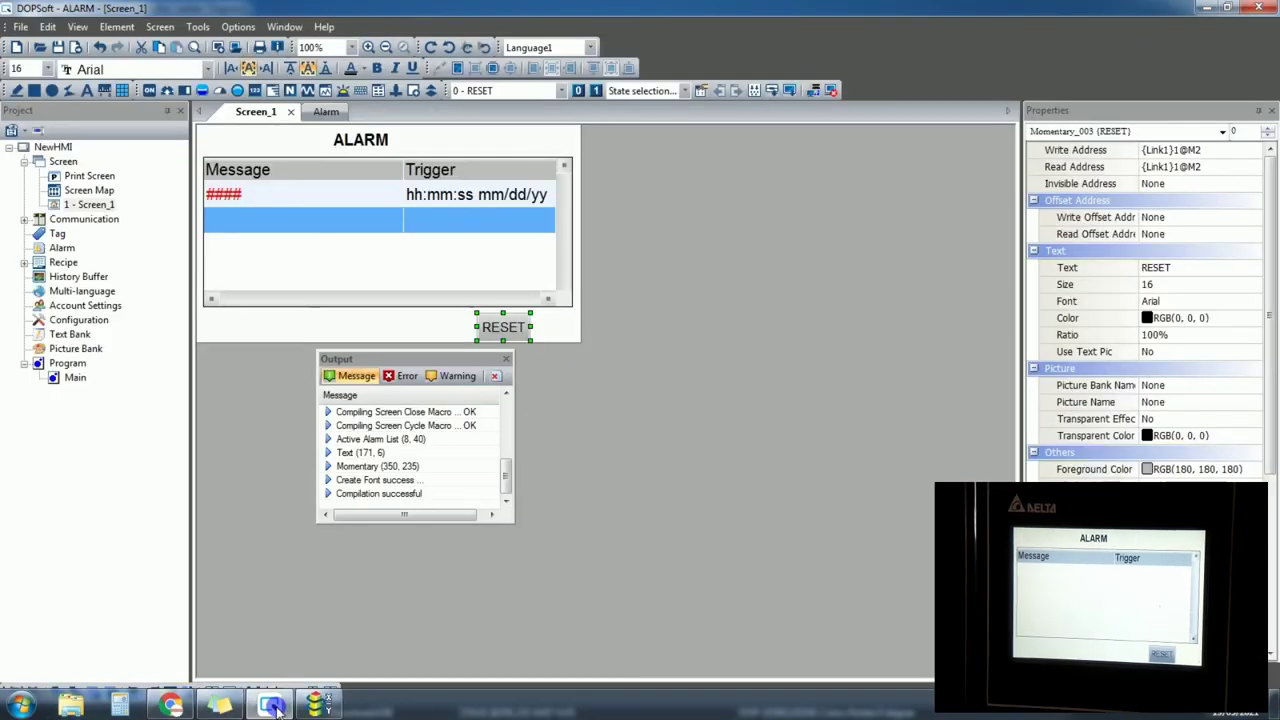
left_click(373, 236)
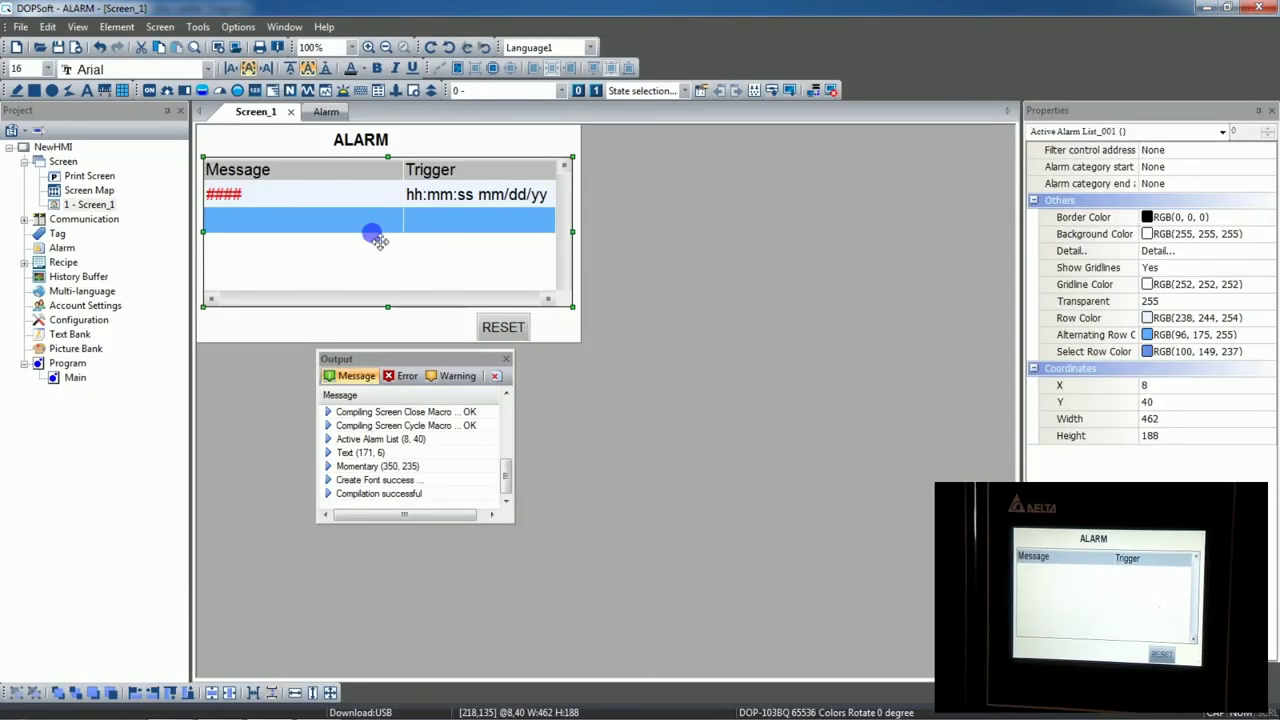
key("Delete")
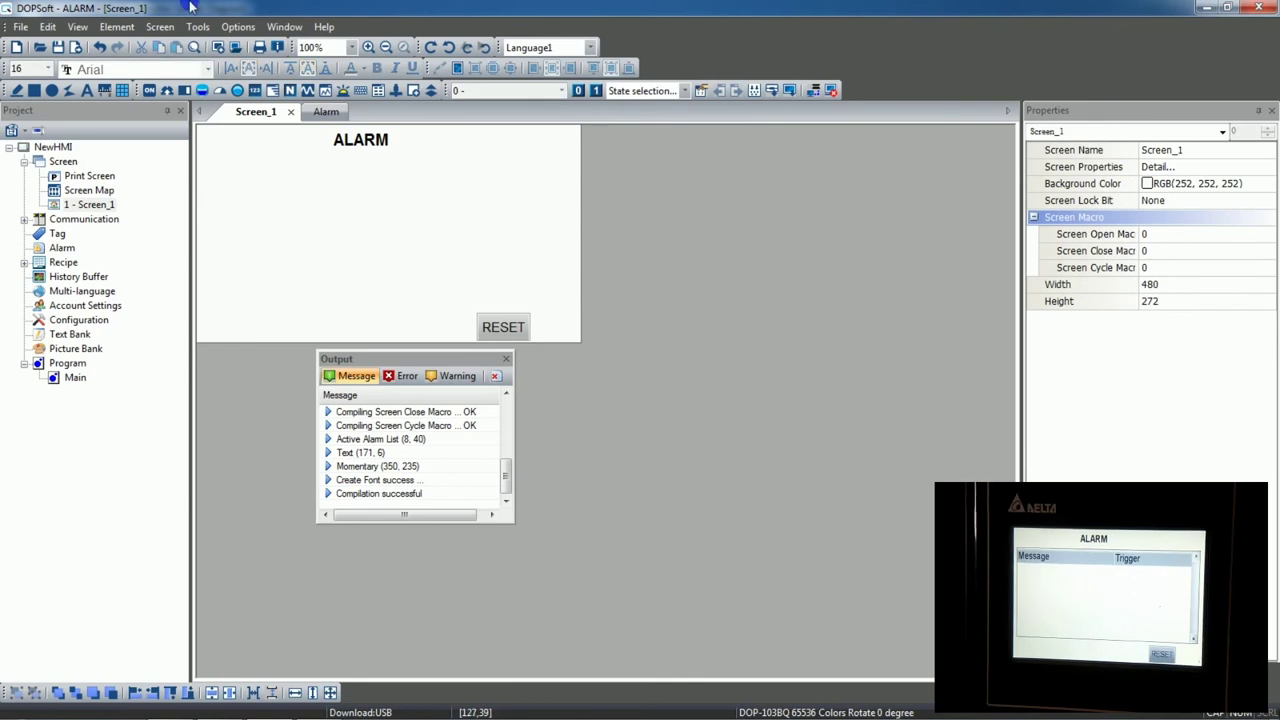
Draw an Alarm History Table about 459 by 188 pixels between the ALARM title and the RESET button.
left_click(160, 27)
mouse_move(117, 27)
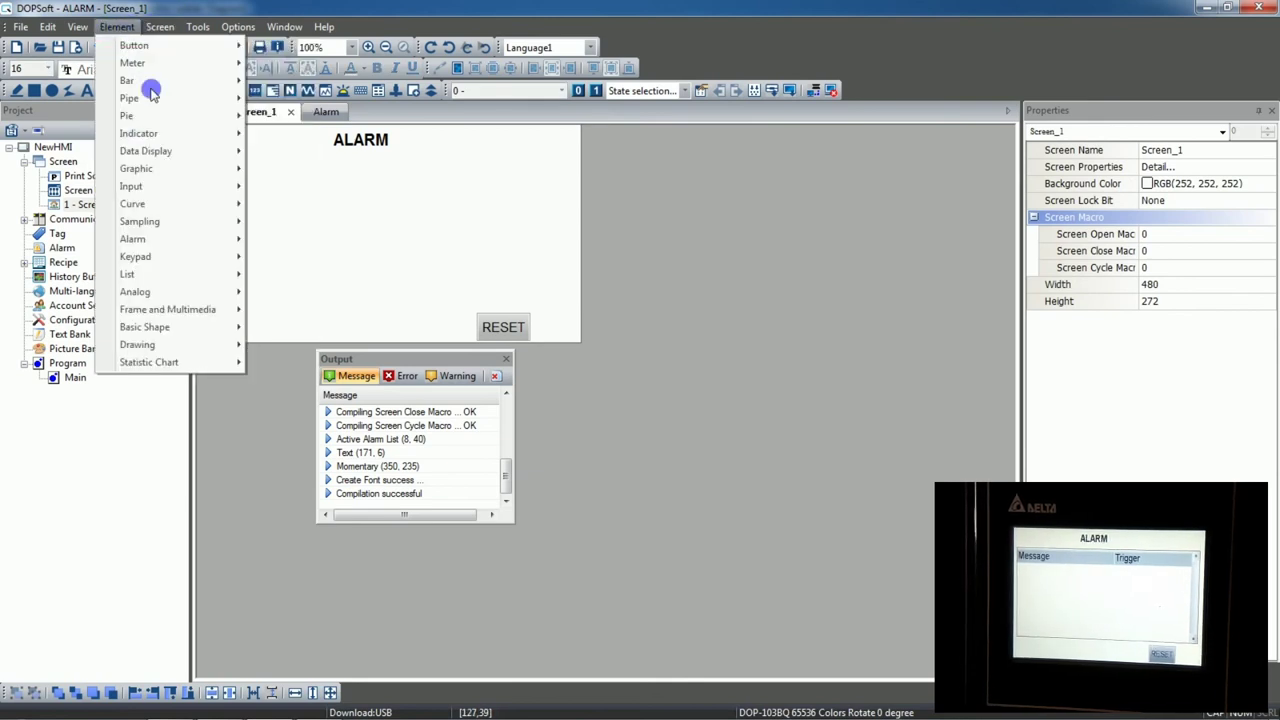
mouse_move(204, 242)
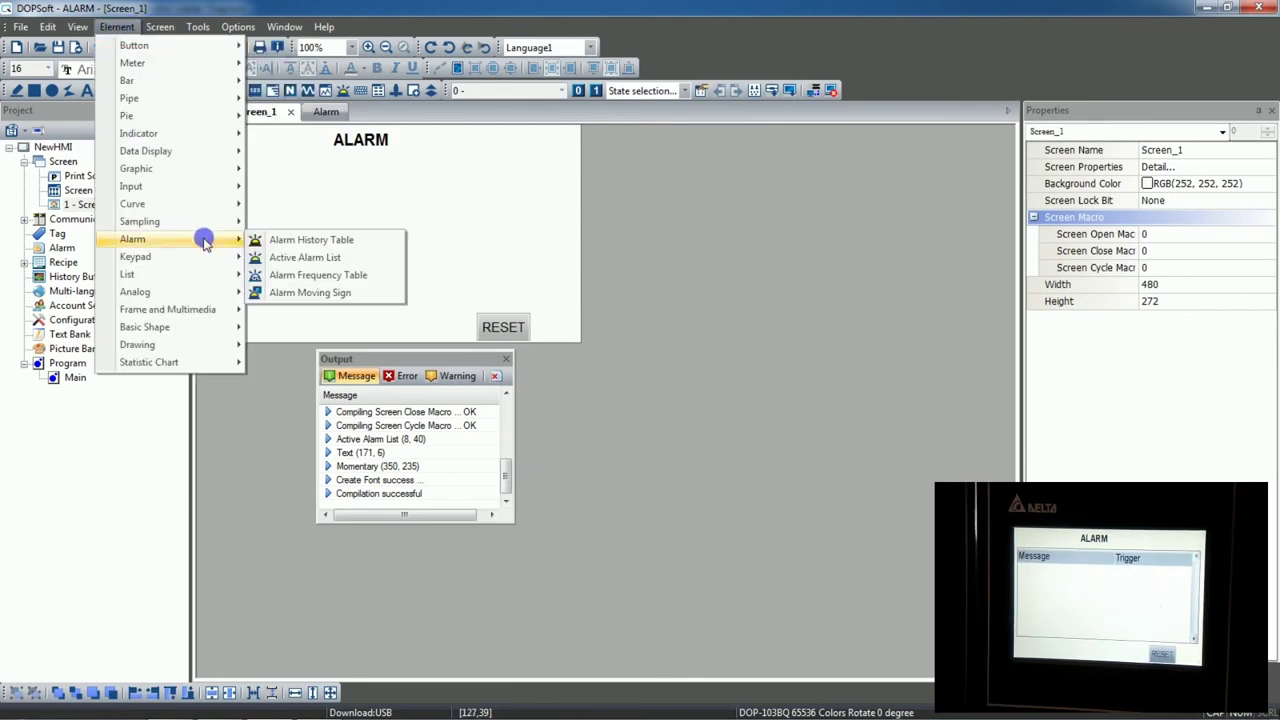
left_click(309, 257)
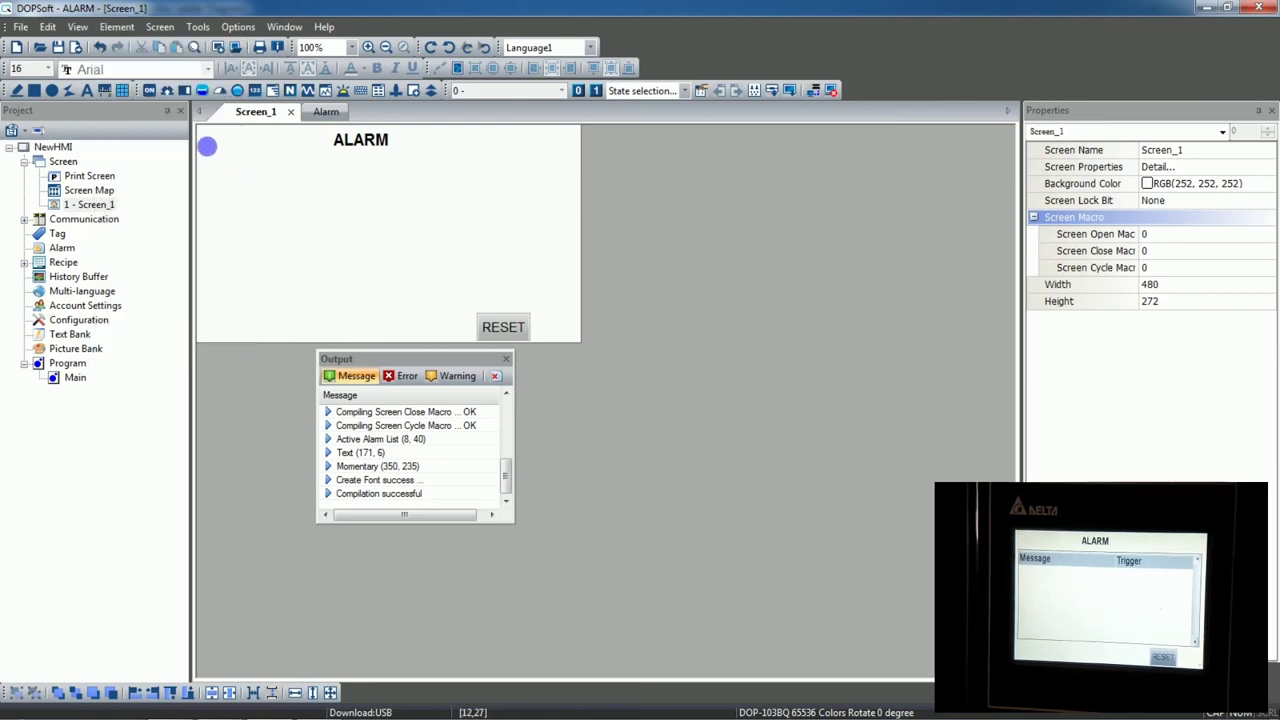
left_click_drag(208, 155, 575, 305)
Enable the Trigger Time column in the Alarm History Table and download the screen to the HMI.
double_click(480, 266)
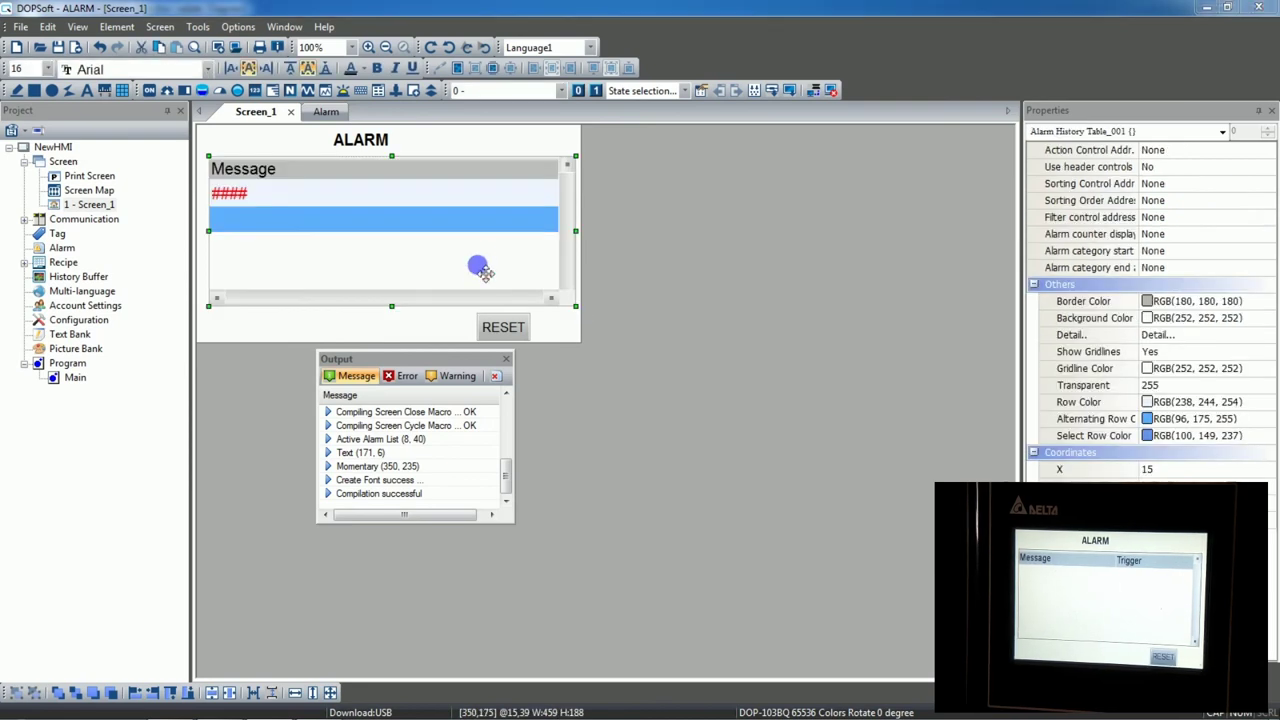
left_click(610, 134)
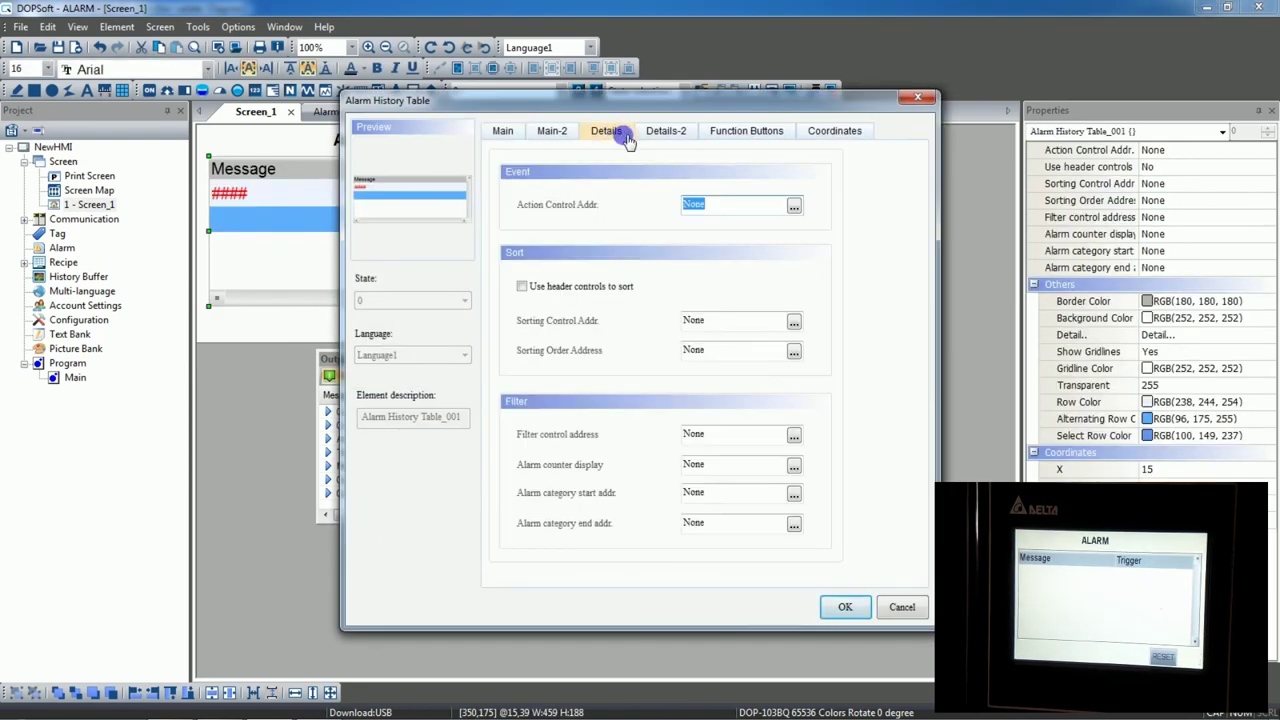
left_click(664, 132)
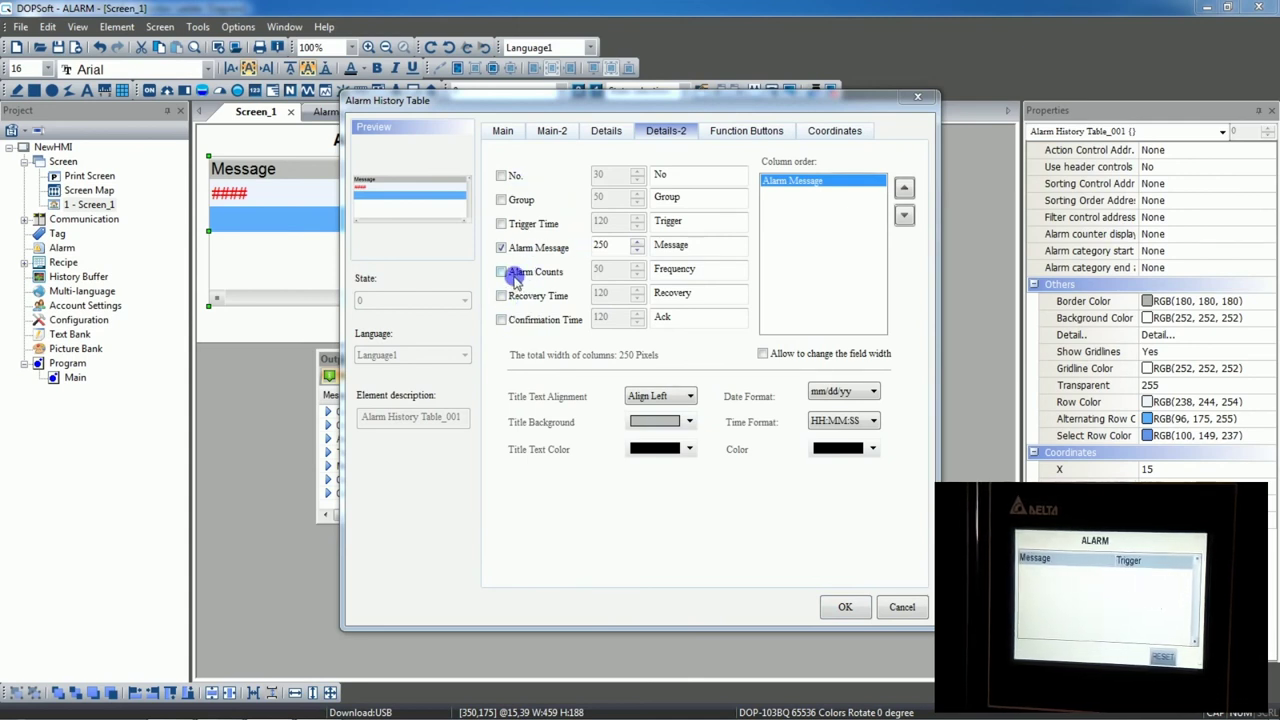
left_click(504, 222)
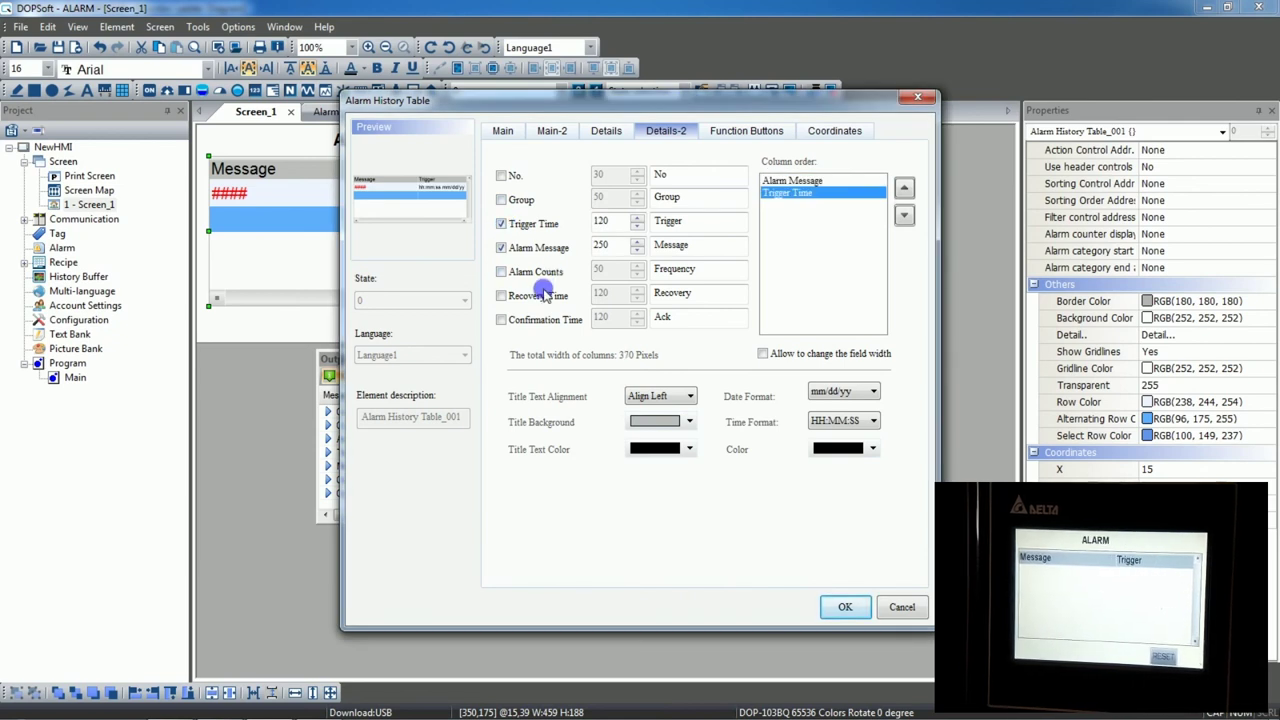
left_click(843, 607)
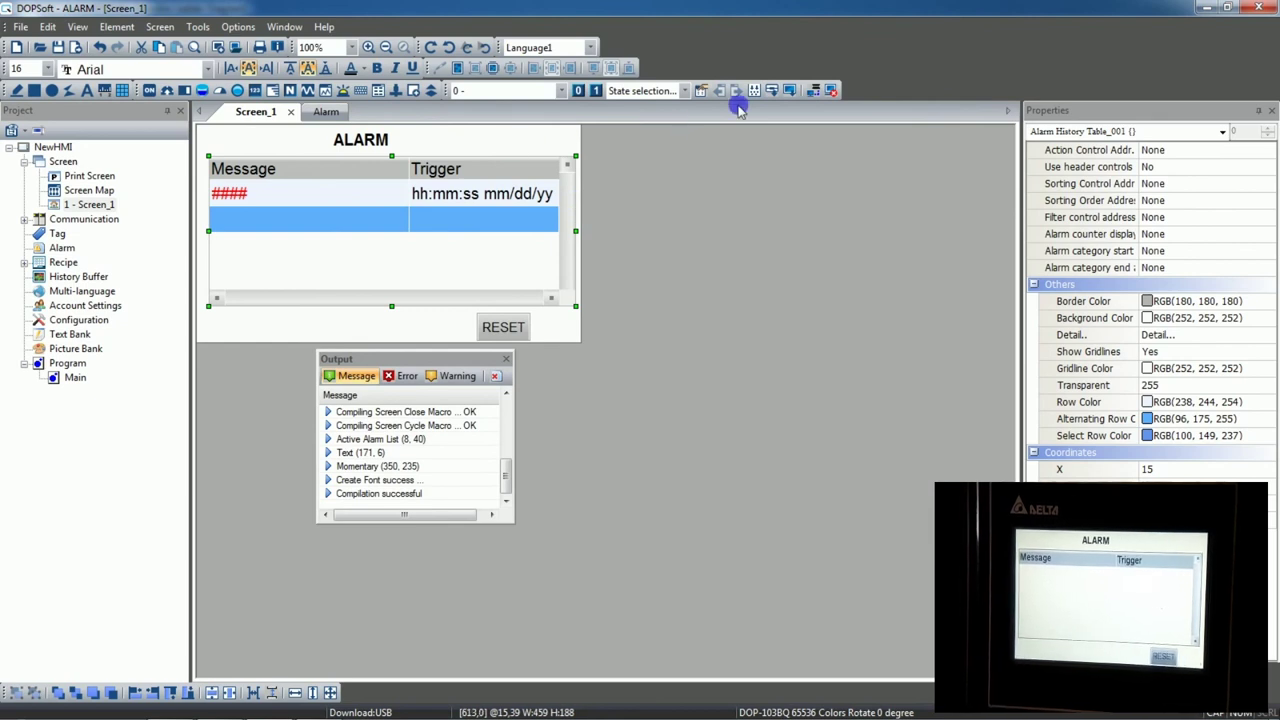
left_click(789, 90)
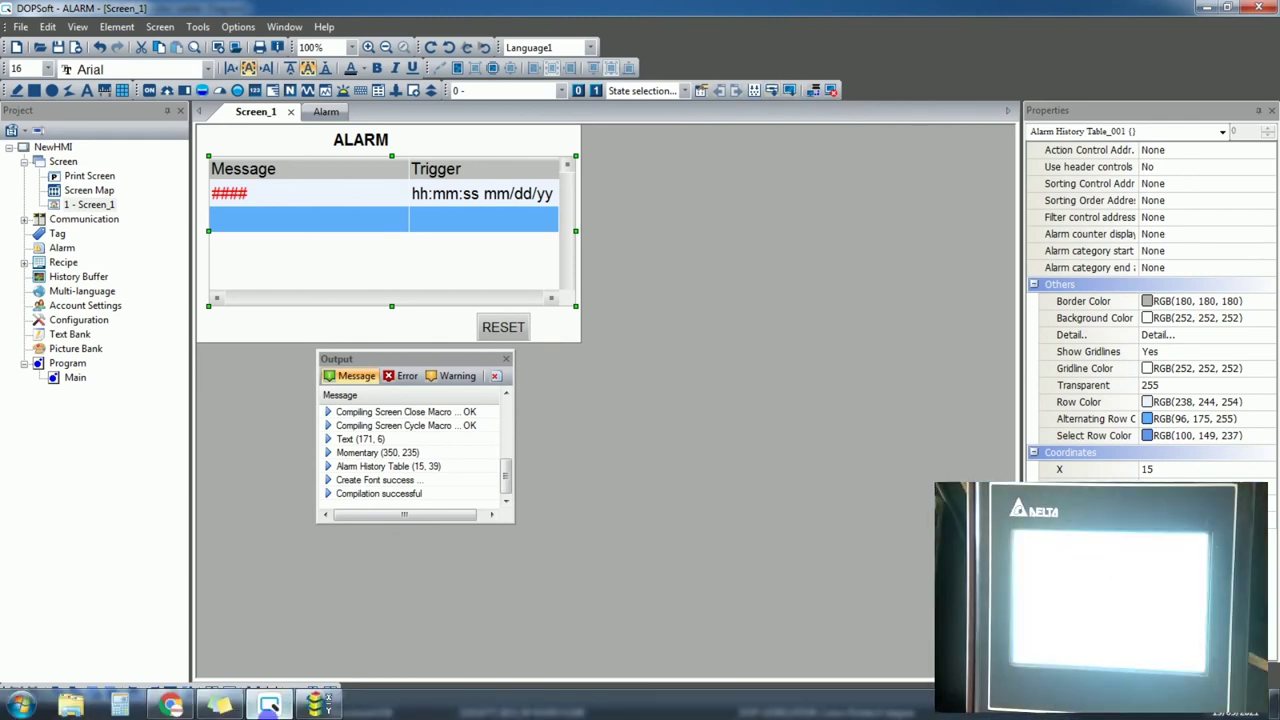
Switch to WPLSoft and force the PUMP-1 TRIP input X0 on in the monitored ladder.
left_click(318, 704)
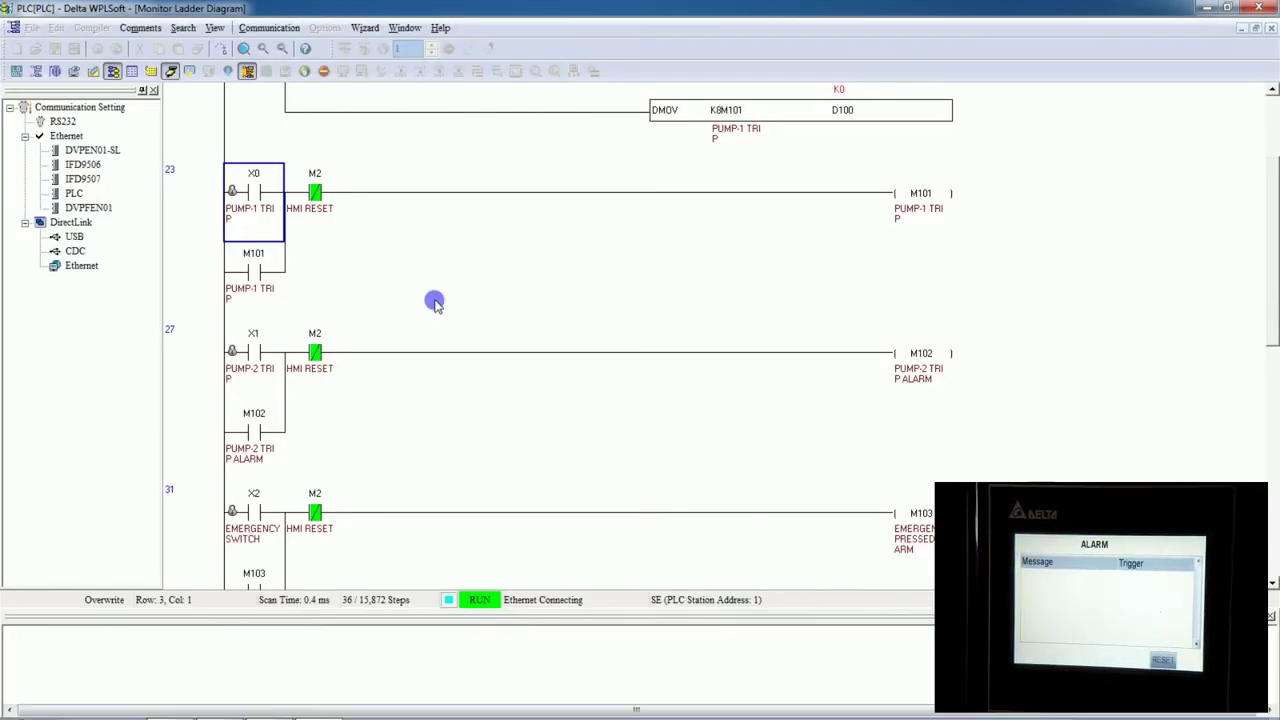
right_click(246, 193)
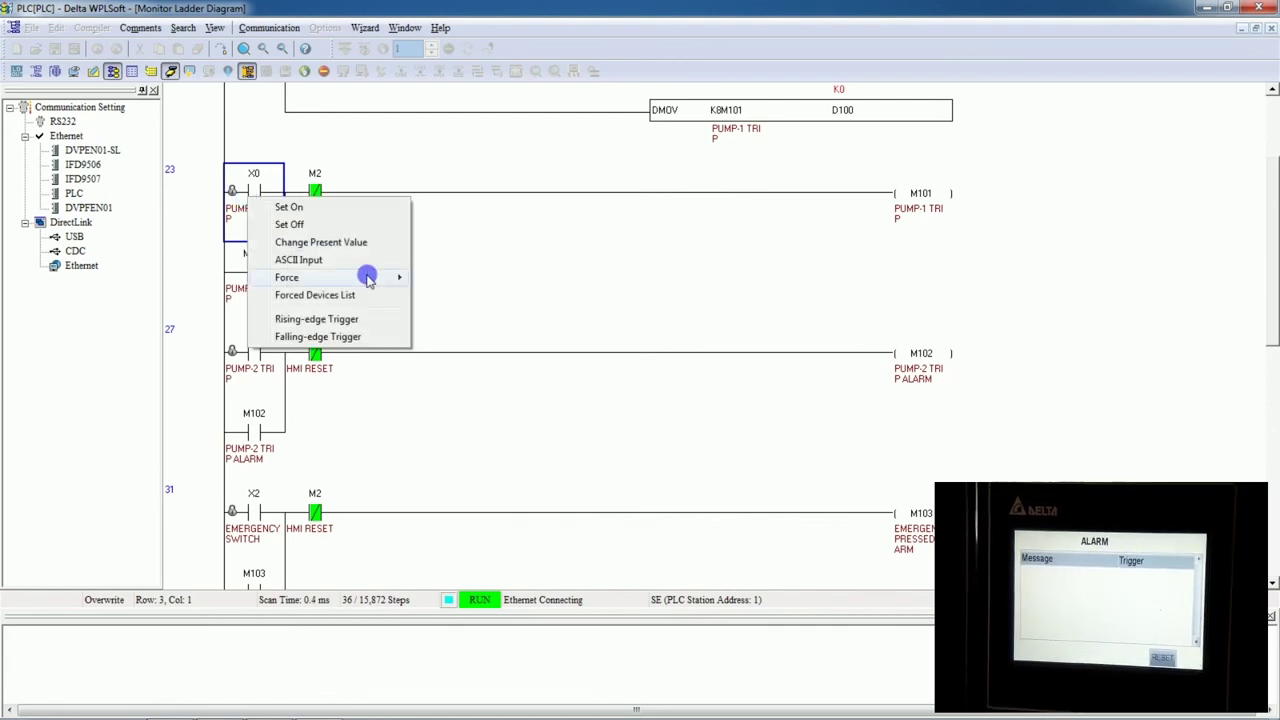
mouse_move(385, 276)
left_click(450, 278)
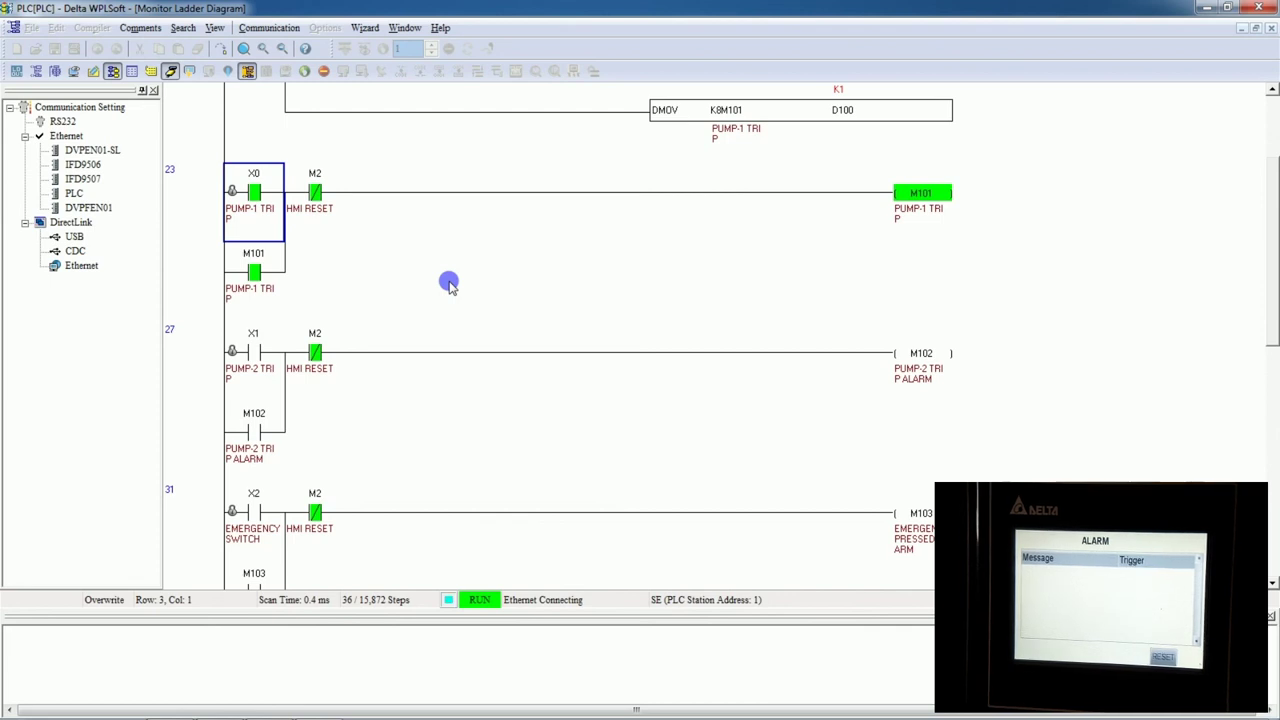
Force the PUMP-2 TRIP input X1 and the EMERGENCY SWITCH input X2 on.
right_click(261, 362)
mouse_move(385, 441)
left_click(448, 441)
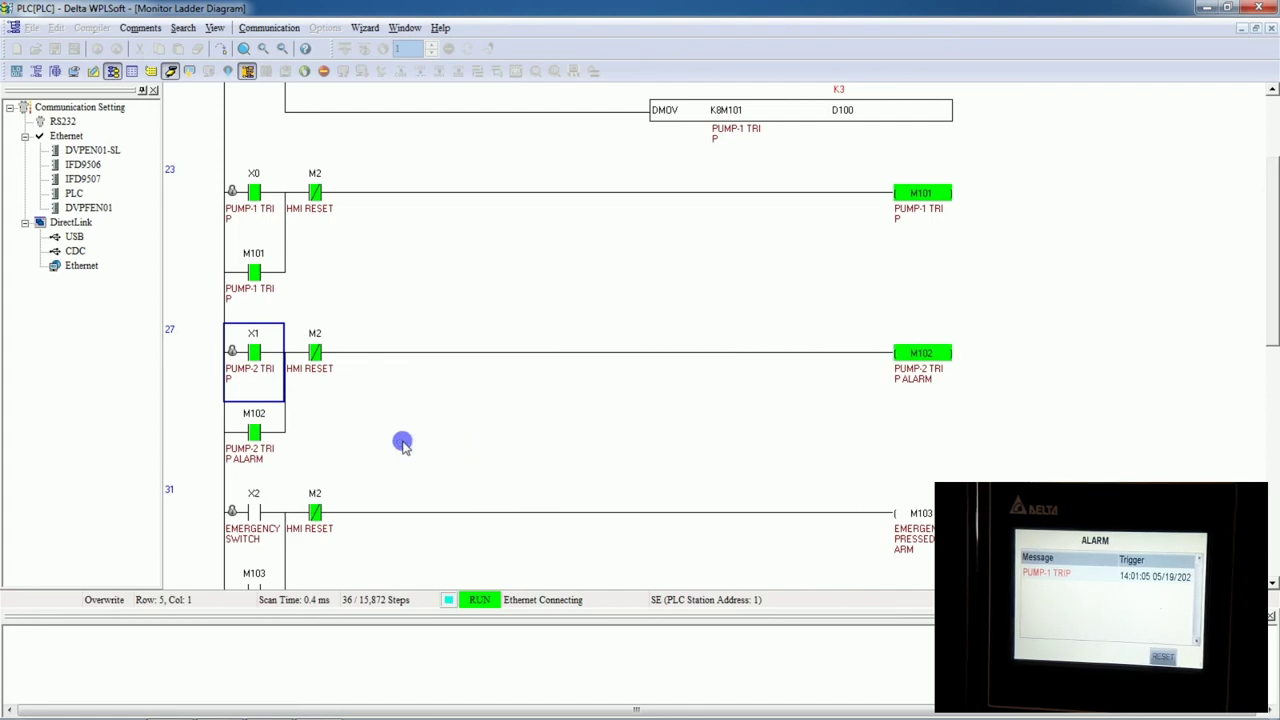
left_click(267, 515)
right_click(267, 515)
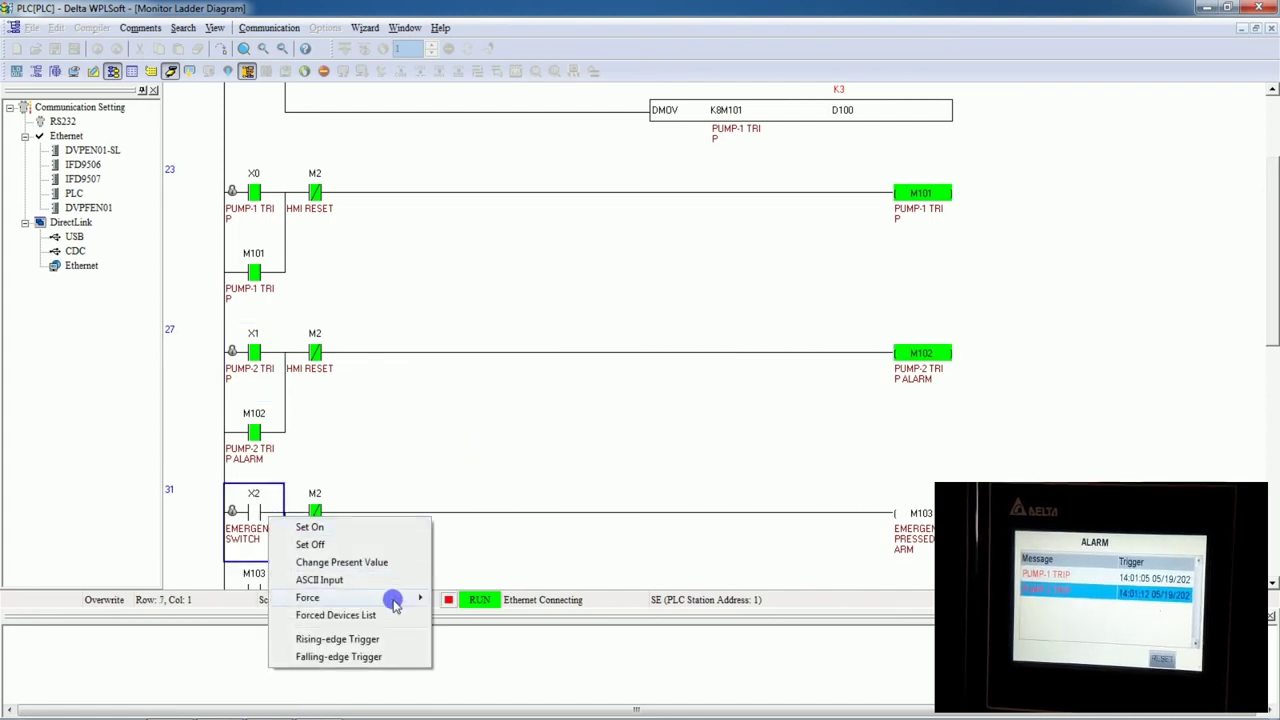
mouse_move(391, 598)
left_click(481, 598)
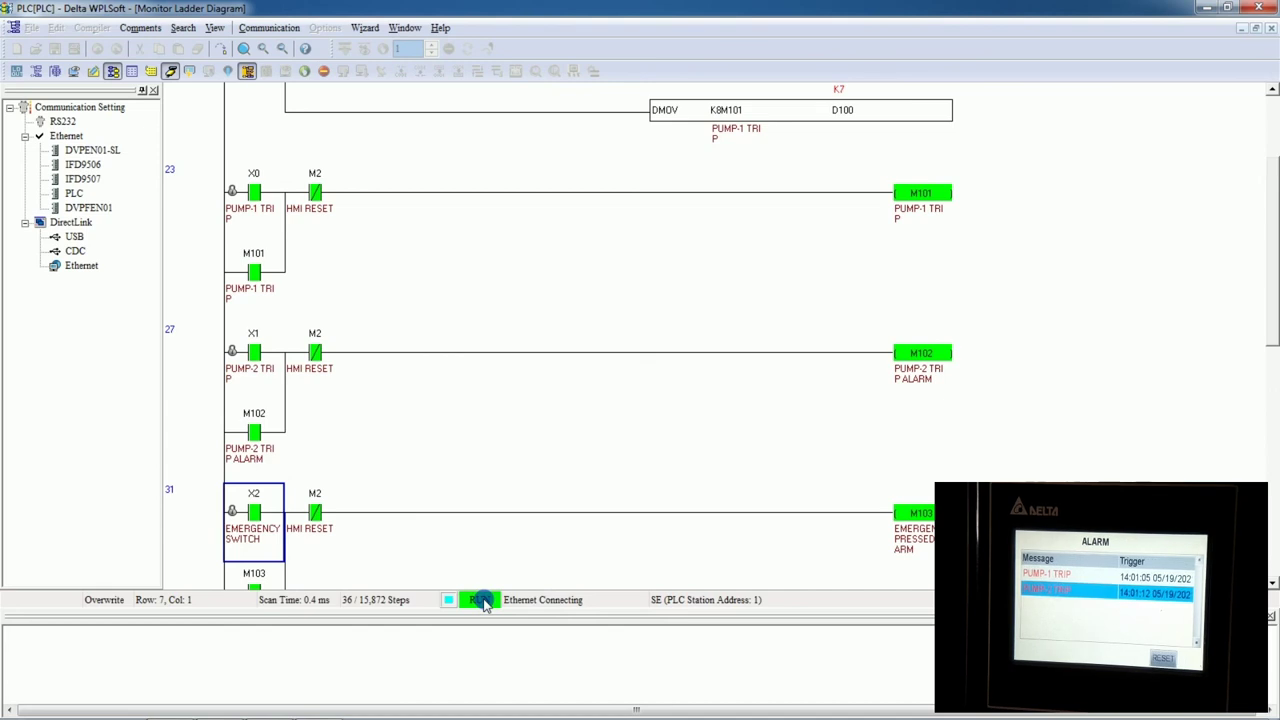
Force the EMERGENCY SWITCH input X2 and the PUMP-2 TRIP input X1 off, leaving X0 forced on.
right_click(258, 502)
mouse_move(372, 581)
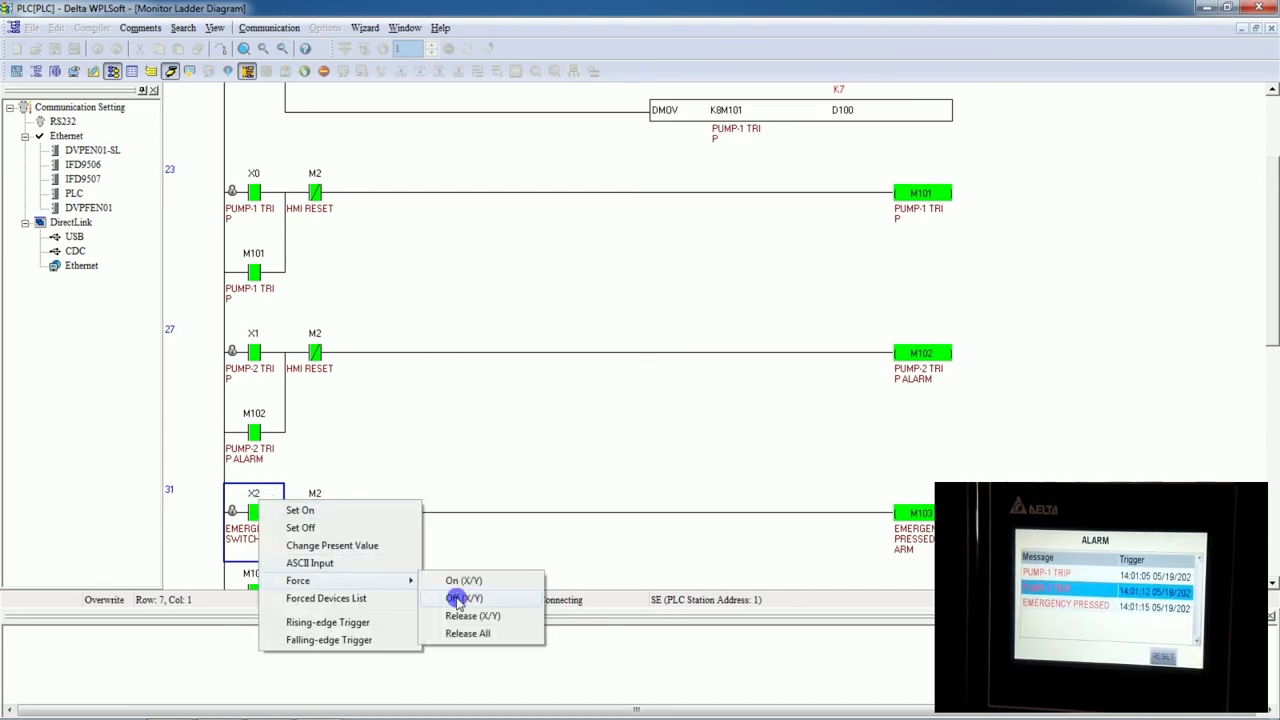
left_click(462, 598)
left_click(250, 340)
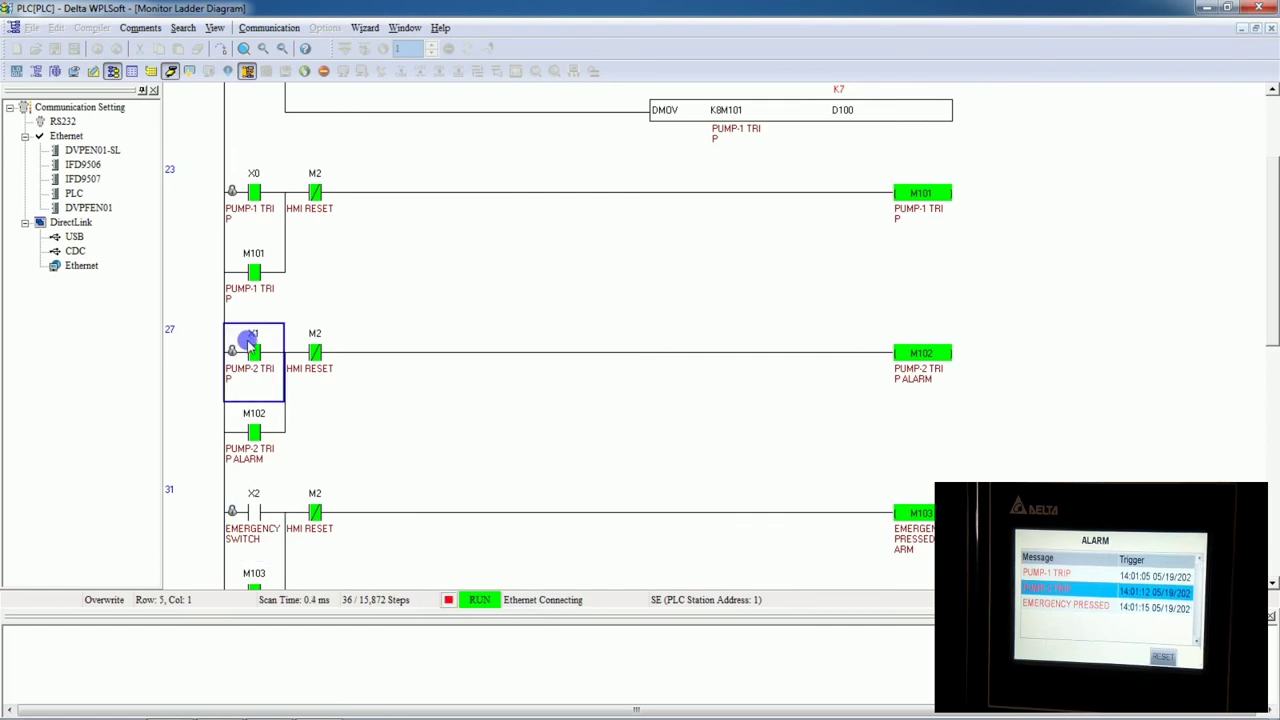
right_click(247, 337)
mouse_move(362, 425)
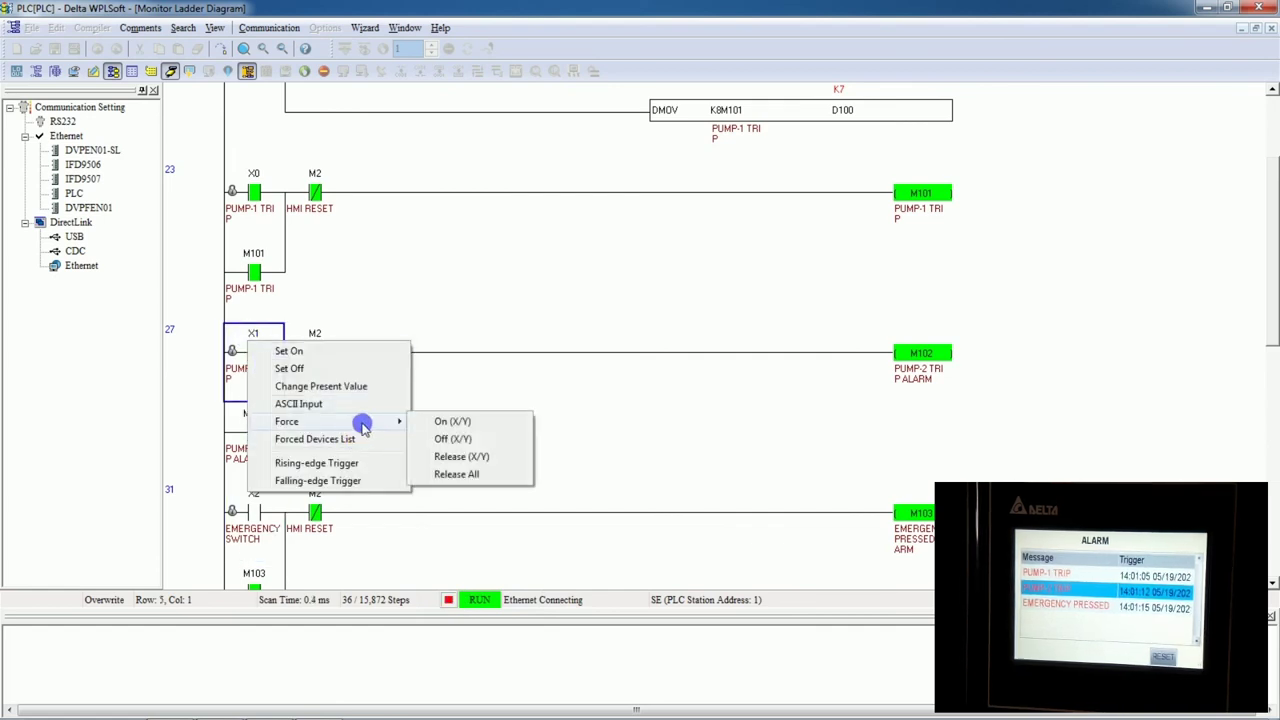
left_click(452, 440)
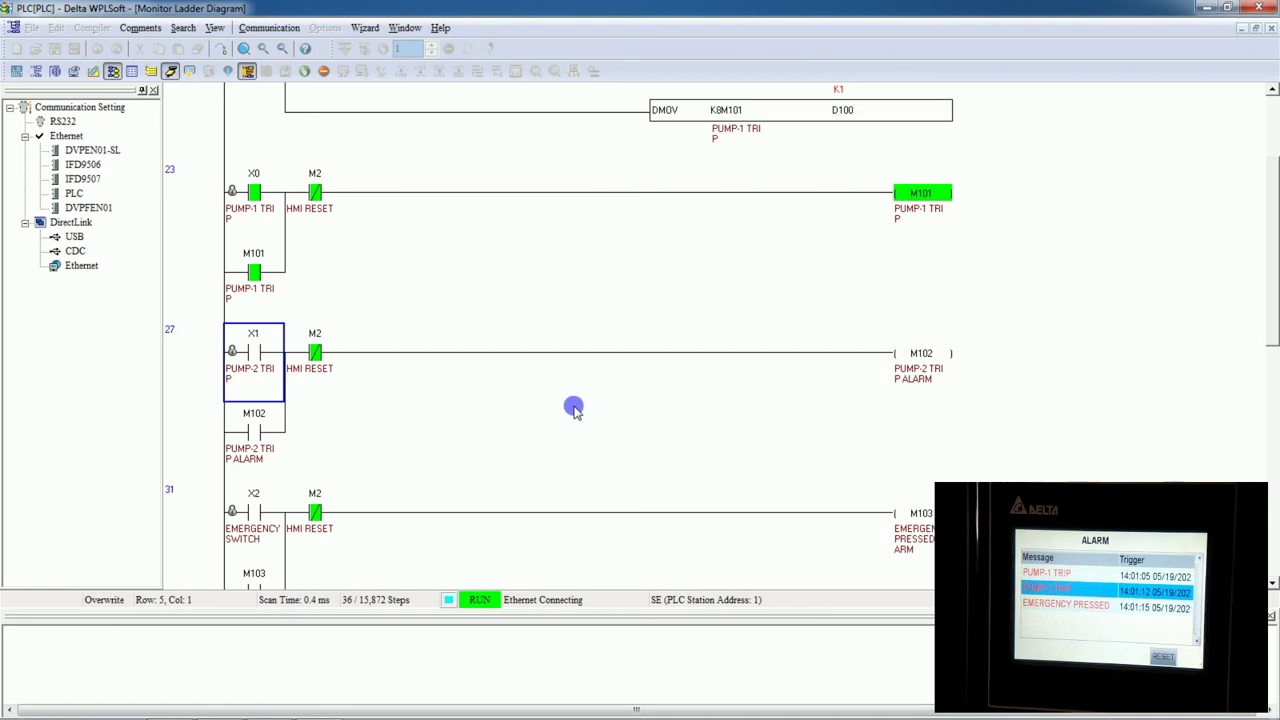
Force inputs X1 and X2 on again to trigger the PUMP-2 TRIP and EMERGENCY PRESSED alarms a second time.
right_click(255, 344)
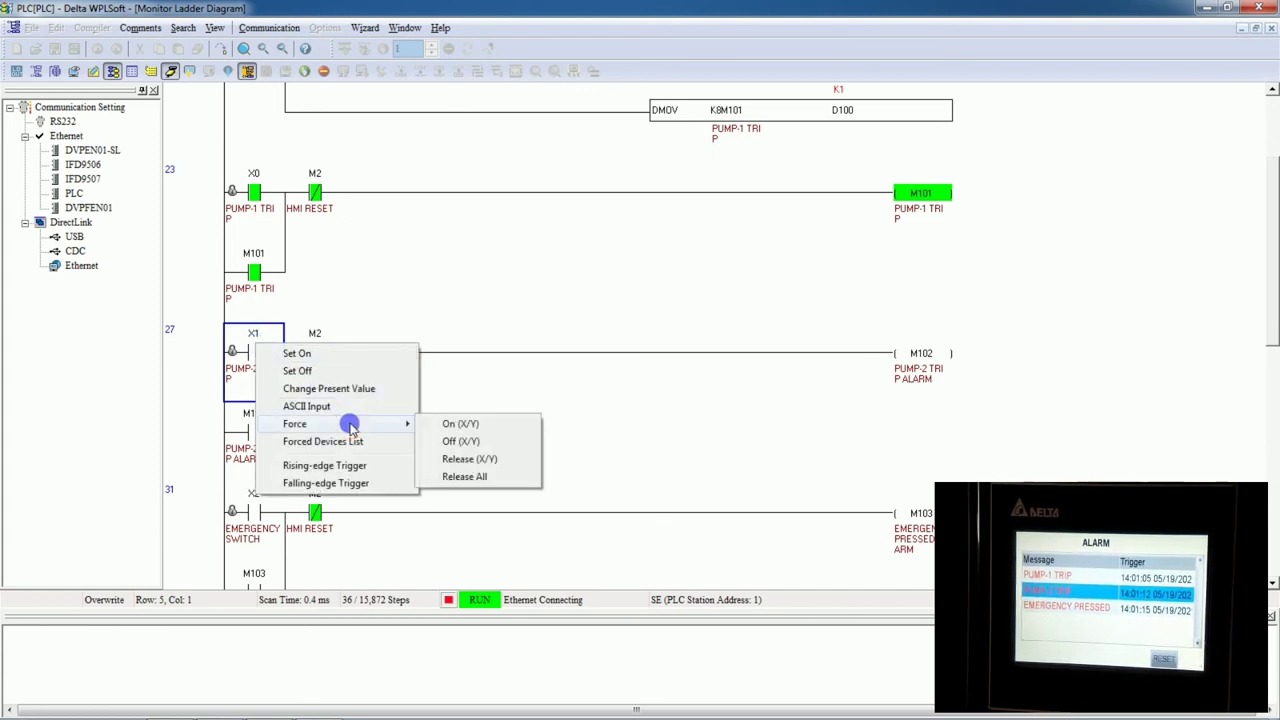
left_click(445, 425)
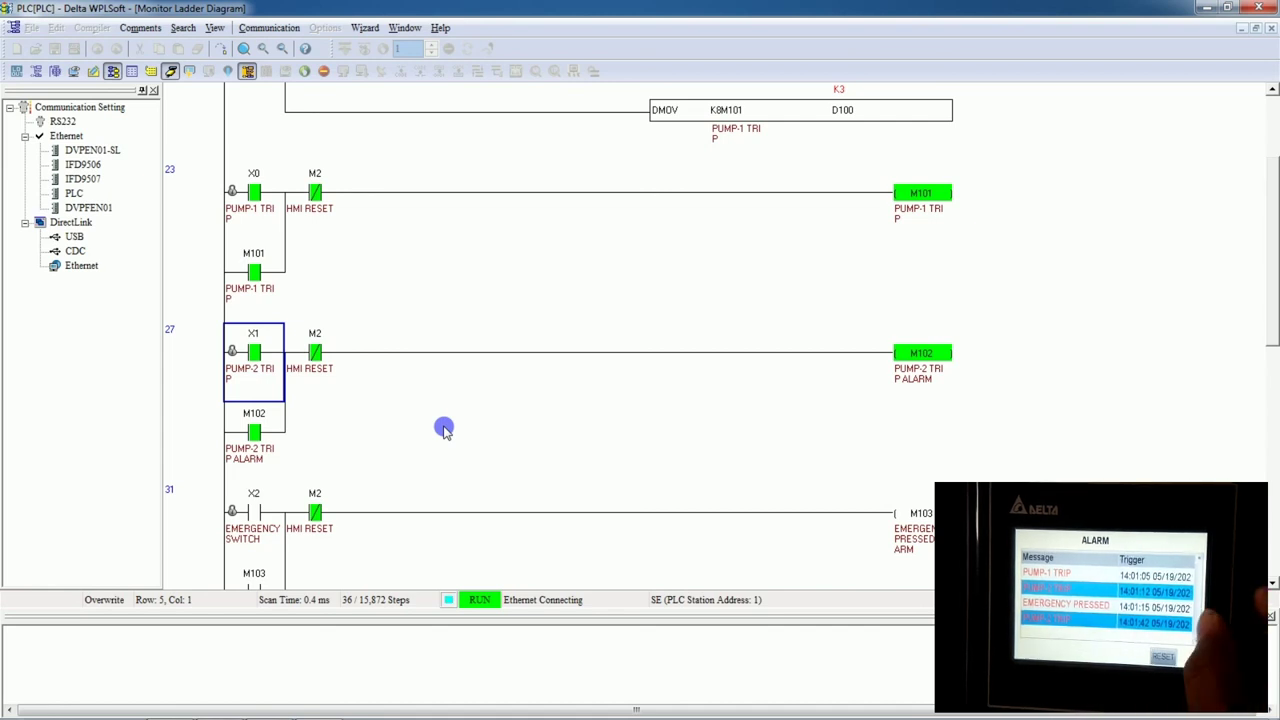
right_click(257, 510)
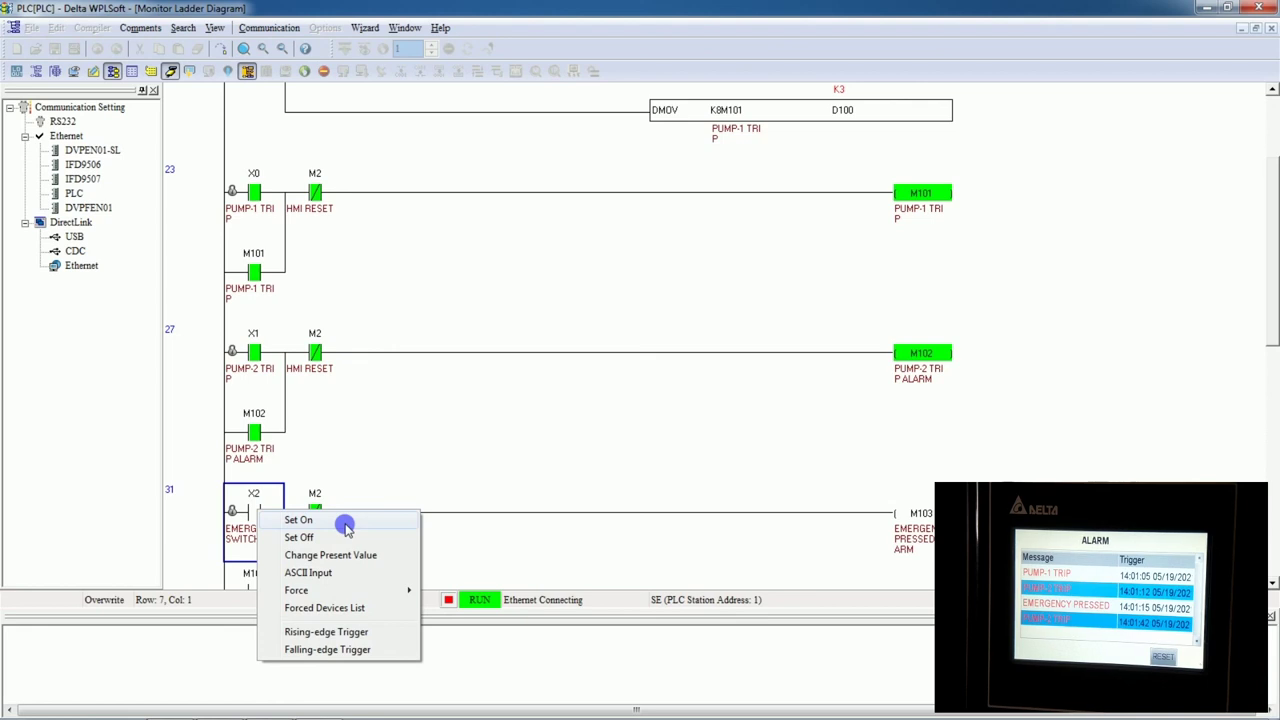
mouse_move(383, 590)
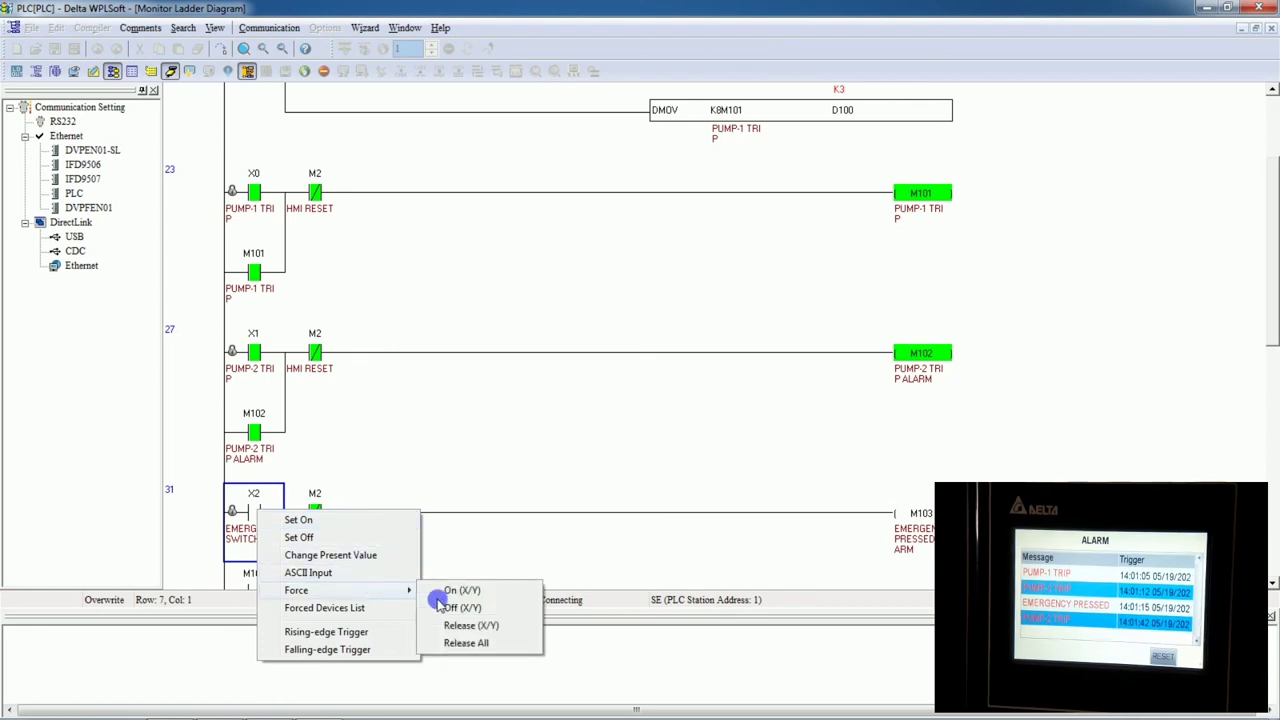
left_click(455, 591)
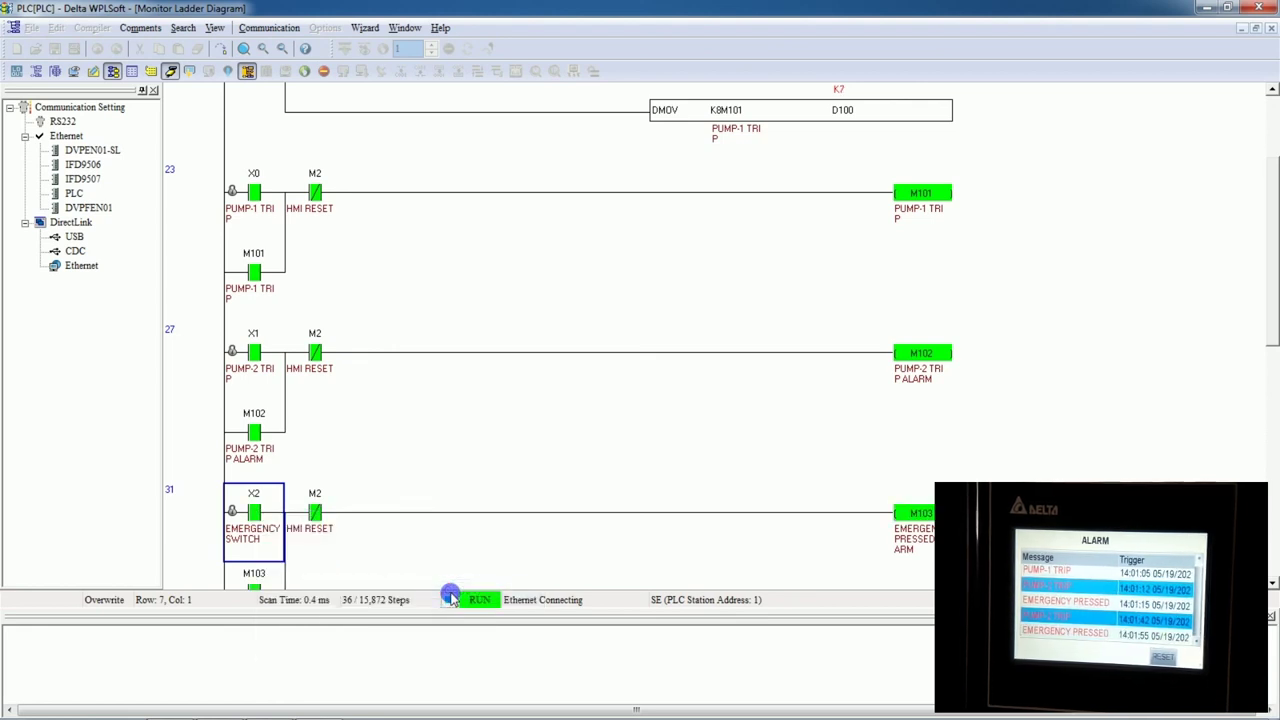
Force the PUMP-1 TRIP input X0 off.
right_click(258, 193)
mouse_move(410, 274)
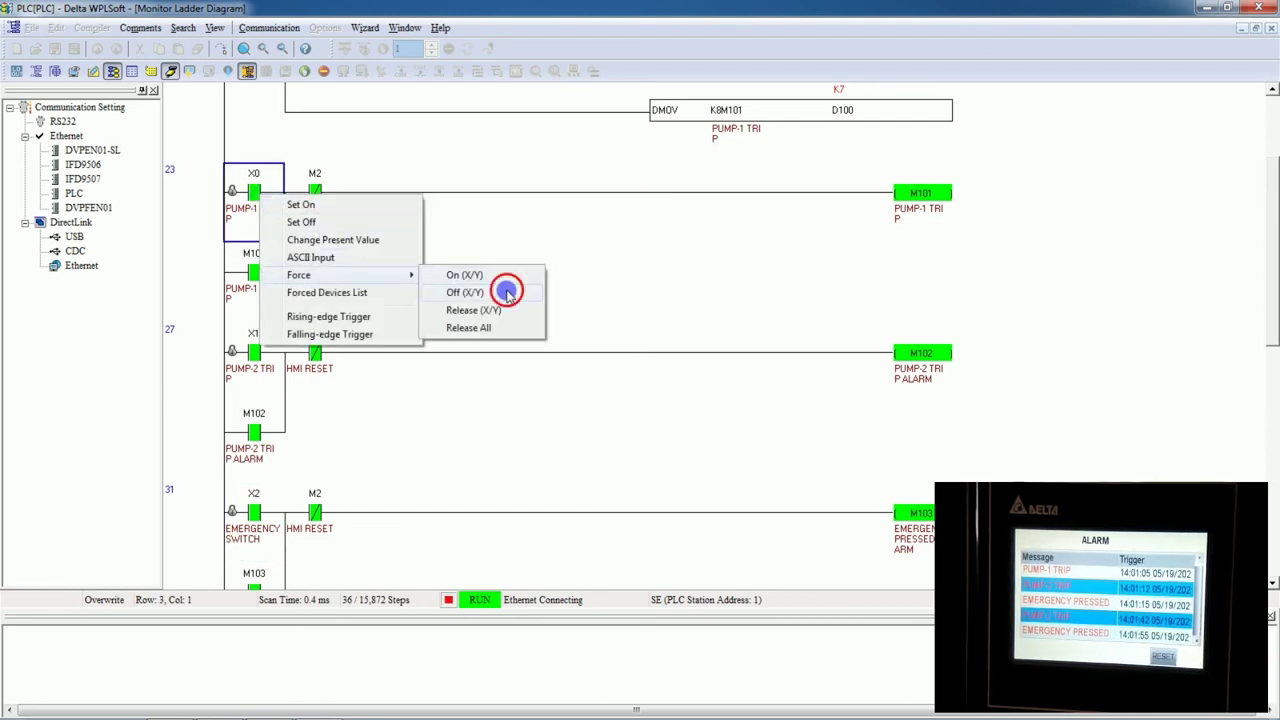
left_click(506, 291)
left_click(507, 293)
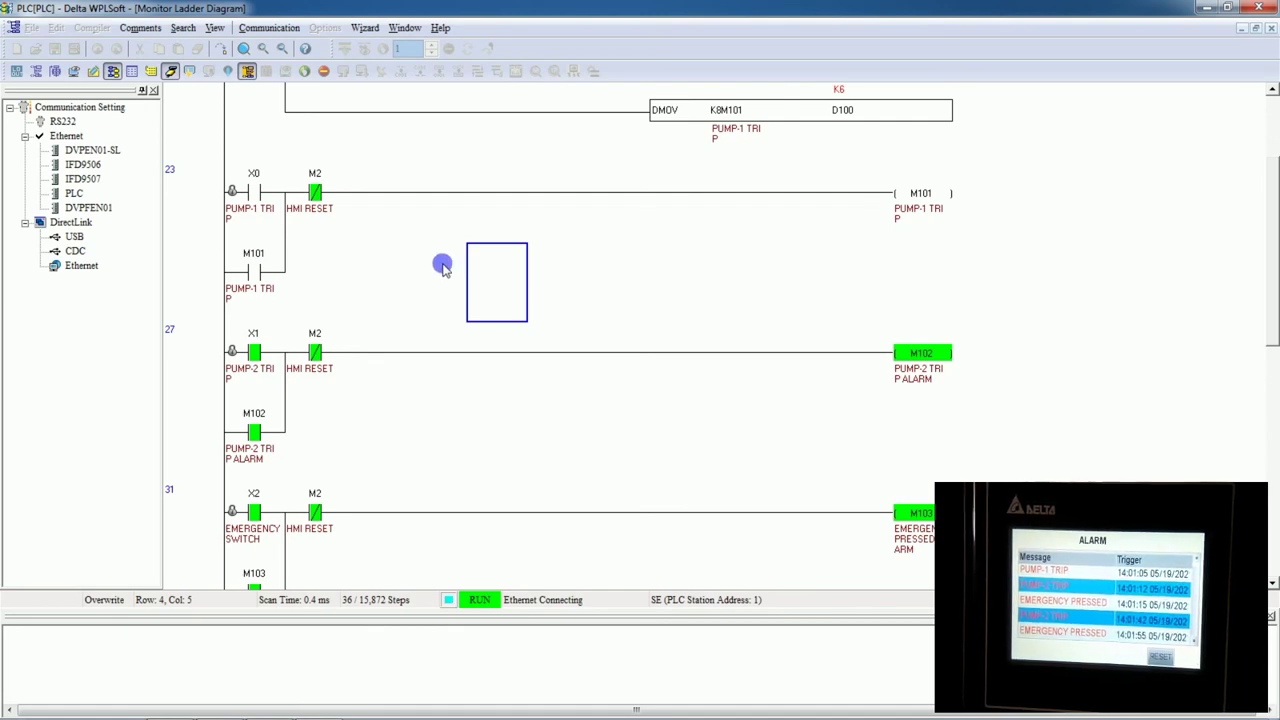
left_click(232, 180)
right_click(251, 203)
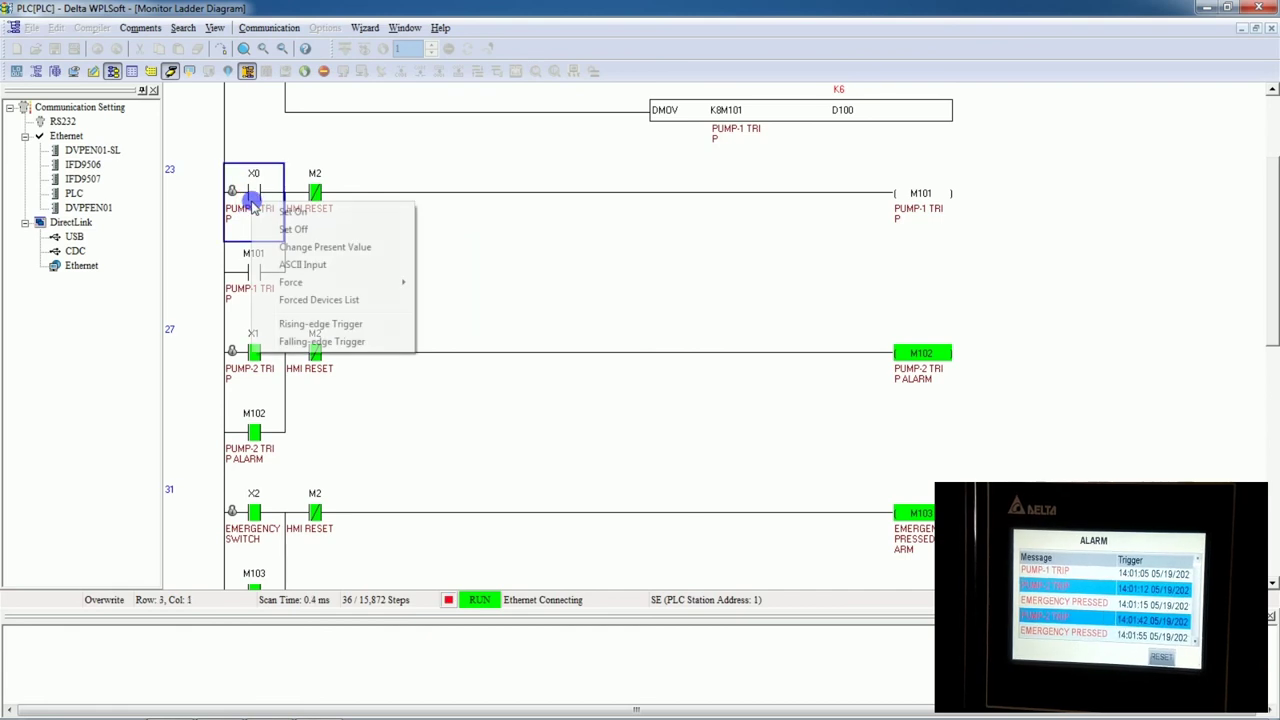
mouse_move(366, 286)
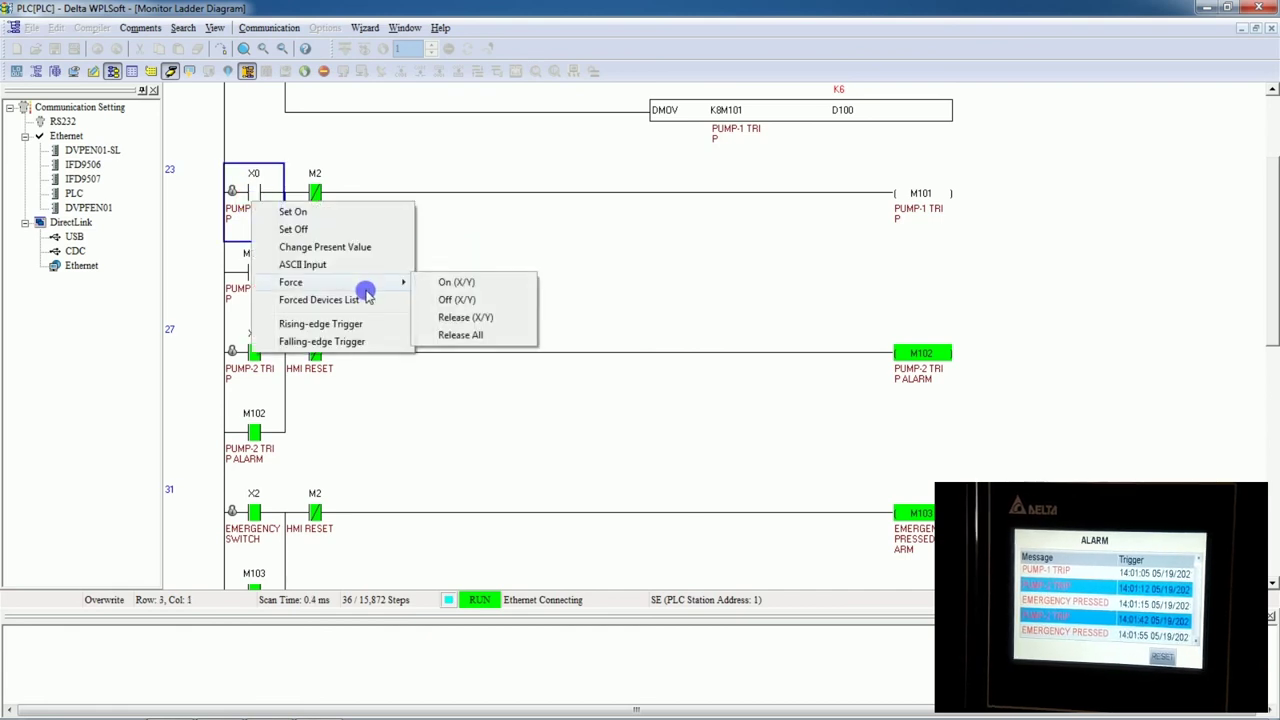
left_click(458, 299)
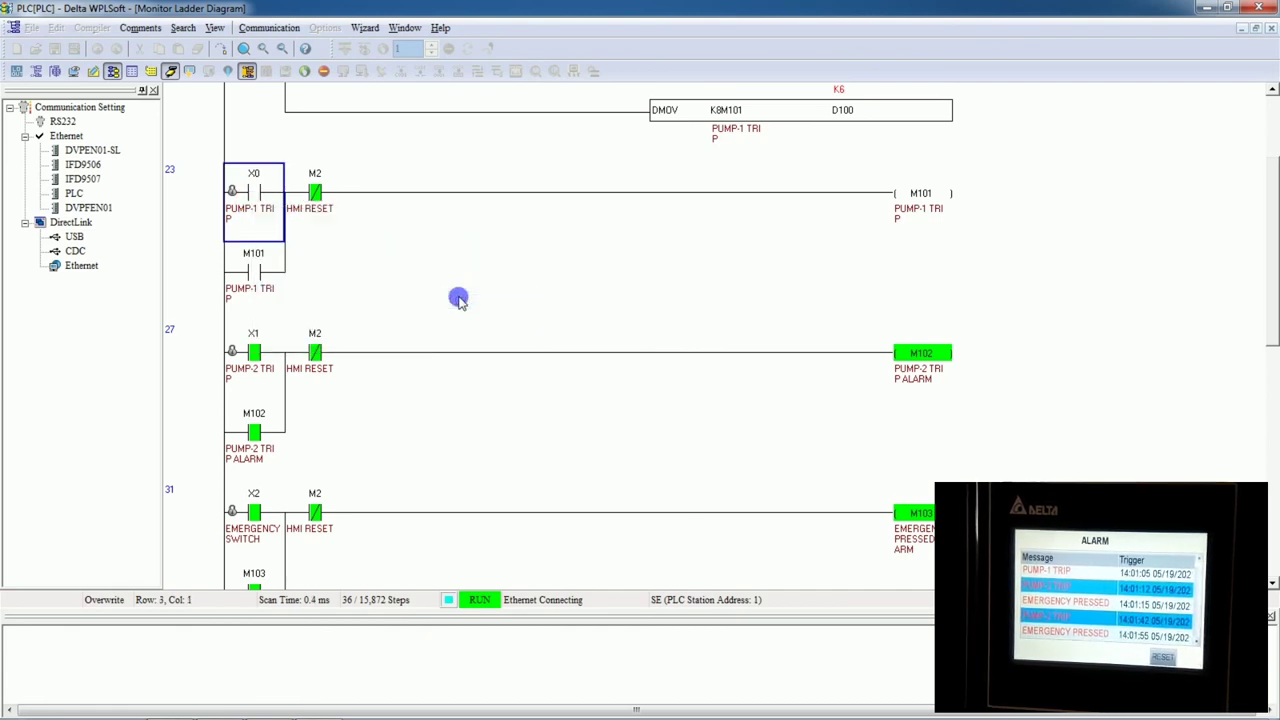
Force the PUMP-1 TRIP input X0 on again to trigger its alarm a second time.
right_click(275, 209)
mouse_move(393, 291)
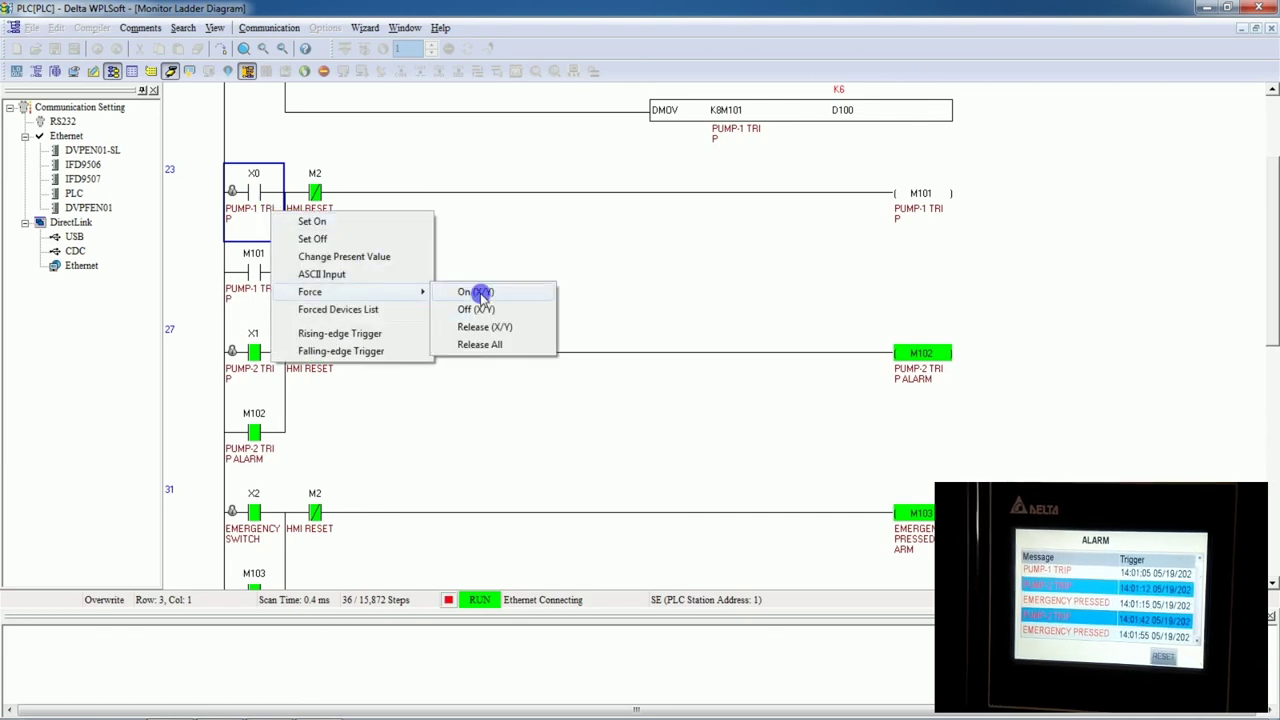
left_click(480, 290)
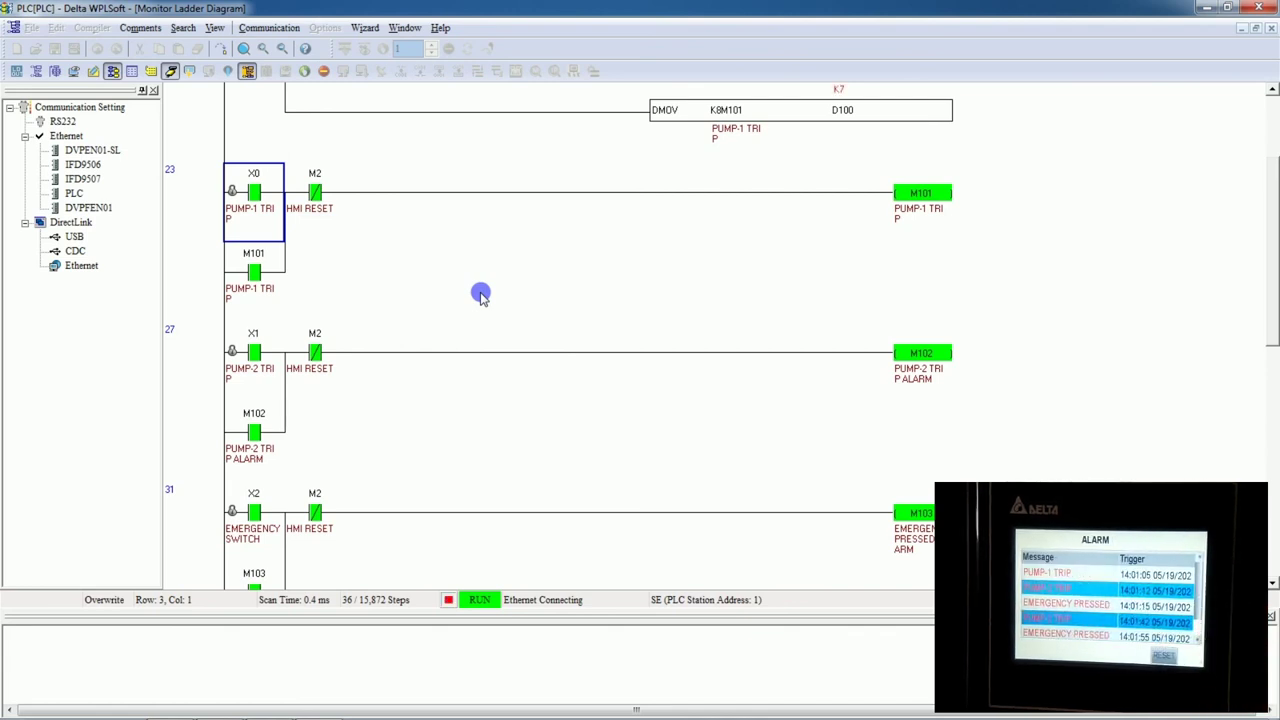
Force the EMERGENCY SWITCH input X2 off, followed by the PUMP-2 TRIP input X1.
left_click(252, 355)
key("Down")
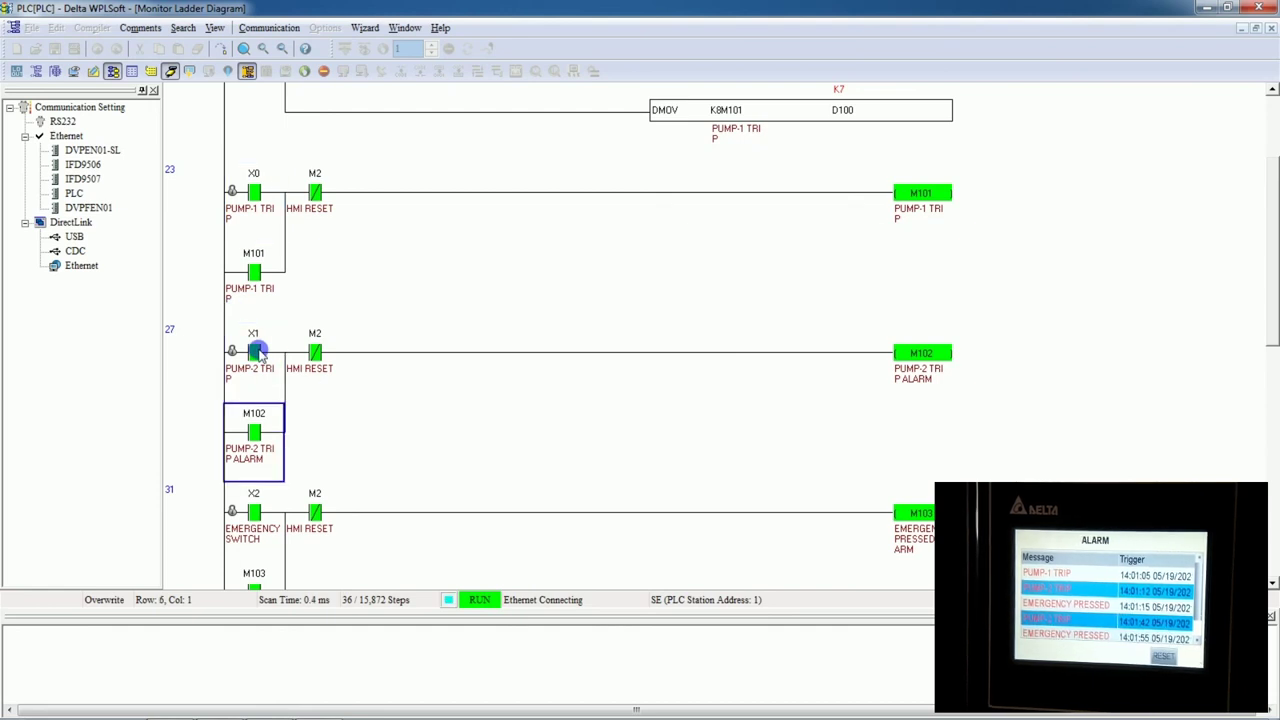
key("Down")
key("Down")
key("Down")
key("Up")
key("Up")
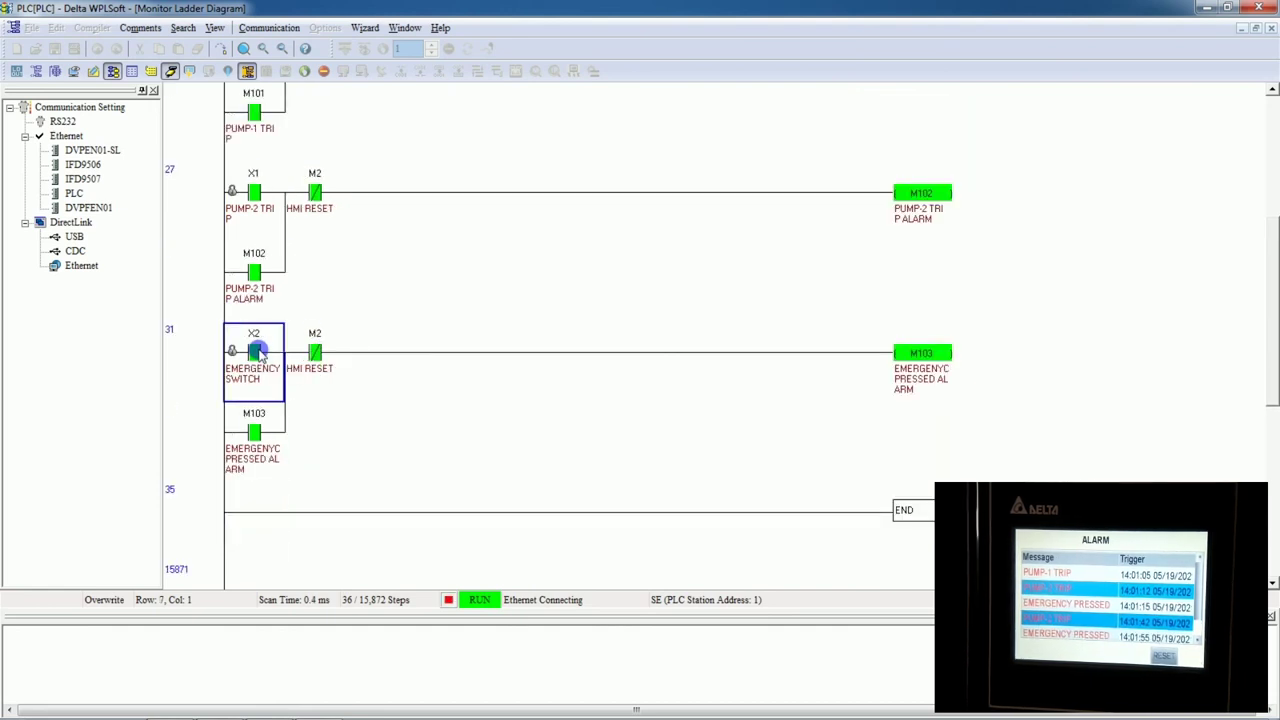
right_click(257, 352)
mouse_move(362, 429)
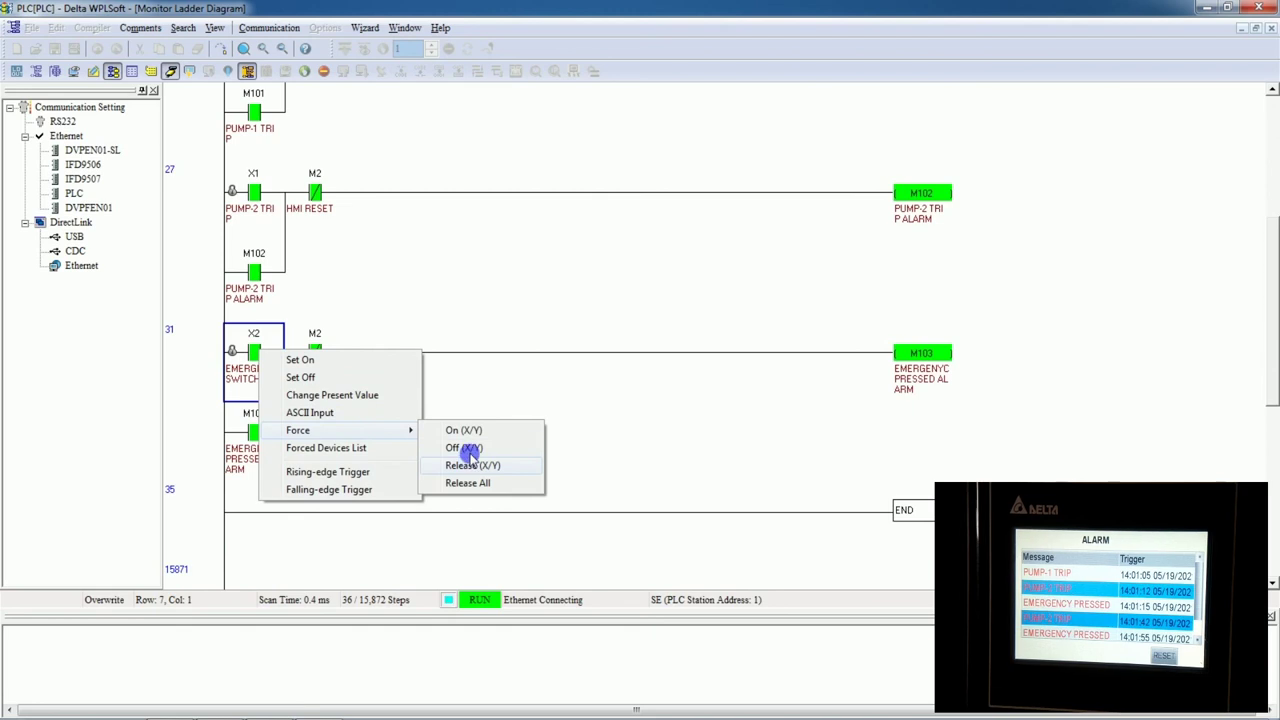
left_click(468, 458)
right_click(296, 201)
mouse_move(392, 282)
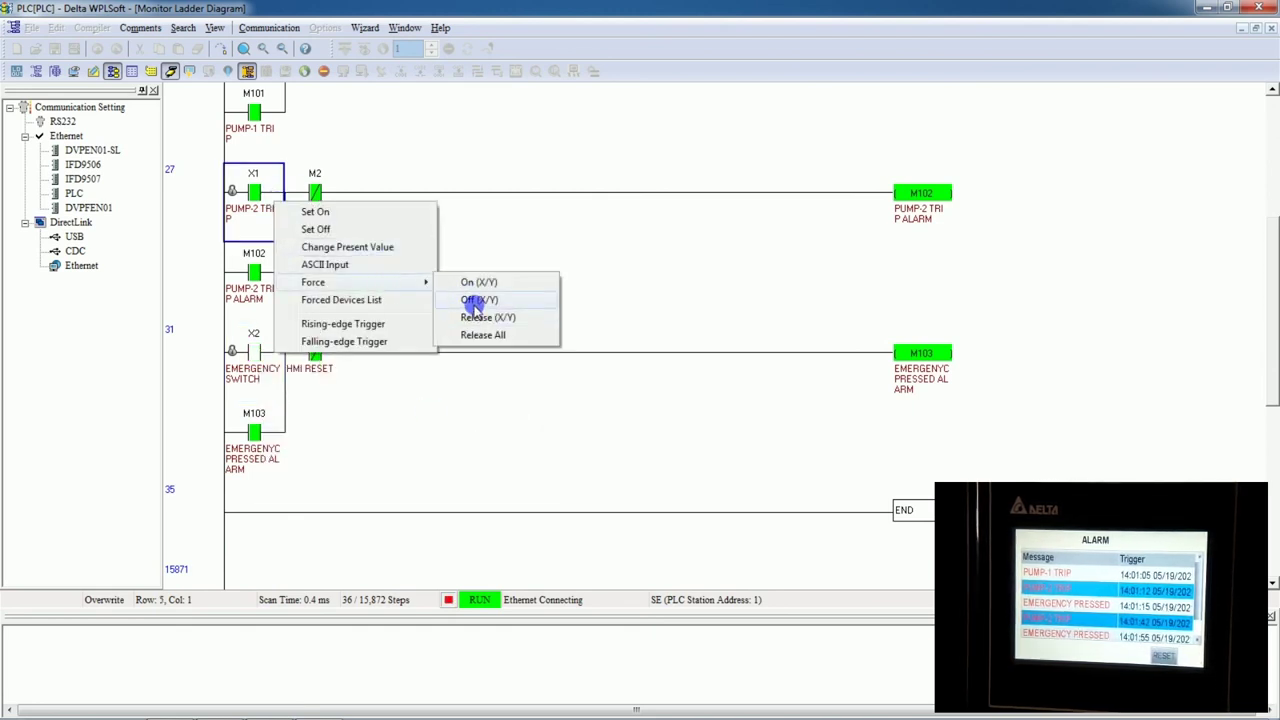
left_click(476, 302)
Release all forced devices from the X0 contact, confirm the release, and select the M101 coil.
scroll(293, 157, "up", 1)
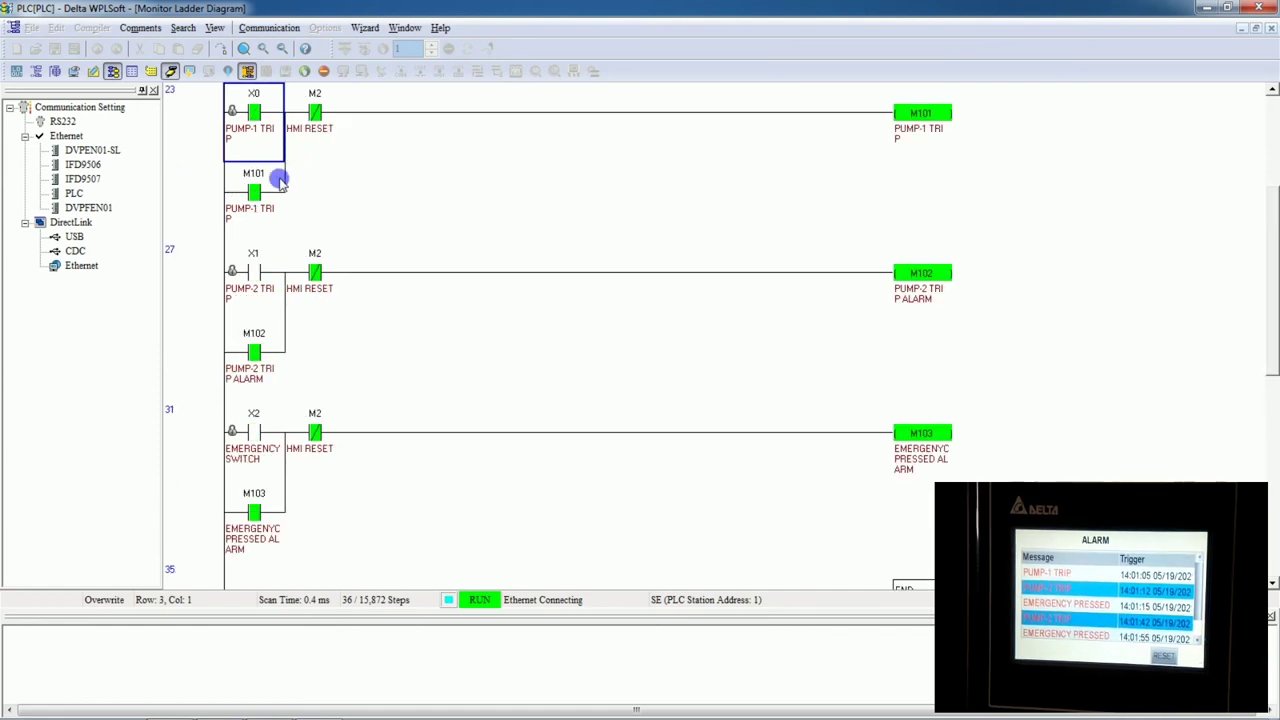
left_click(255, 117)
right_click(257, 122)
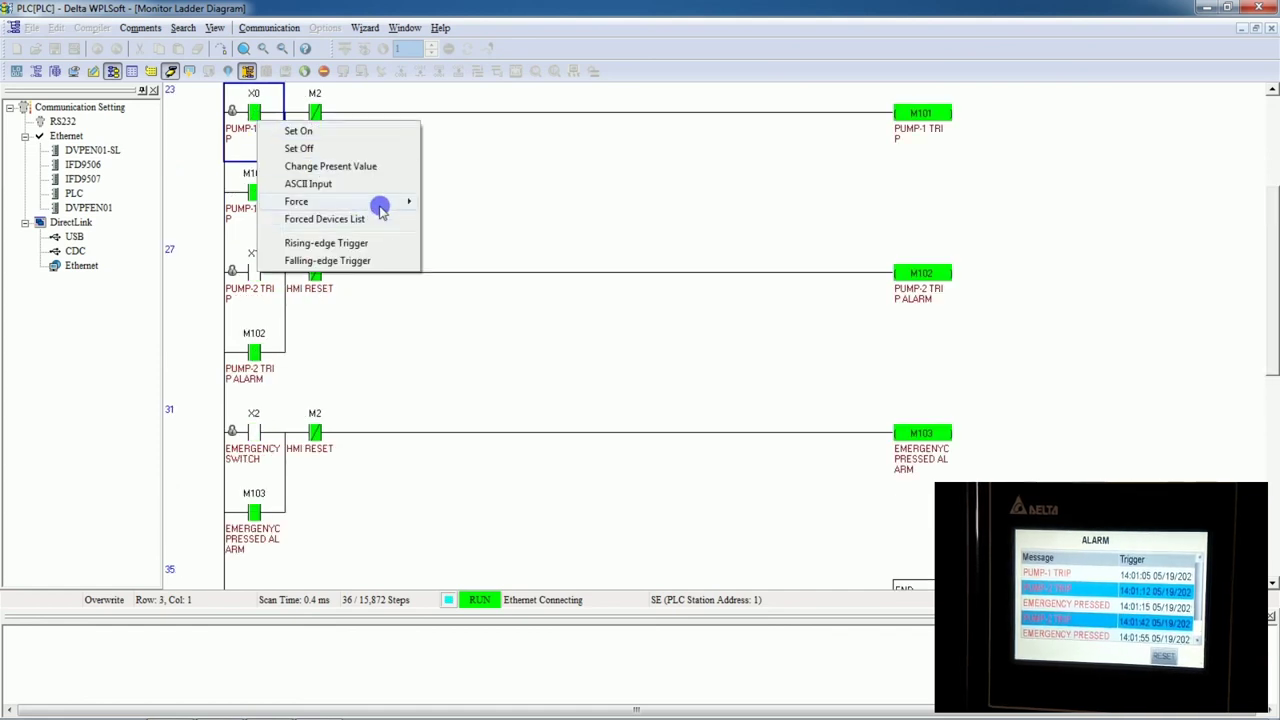
mouse_move(374, 202)
left_click(481, 253)
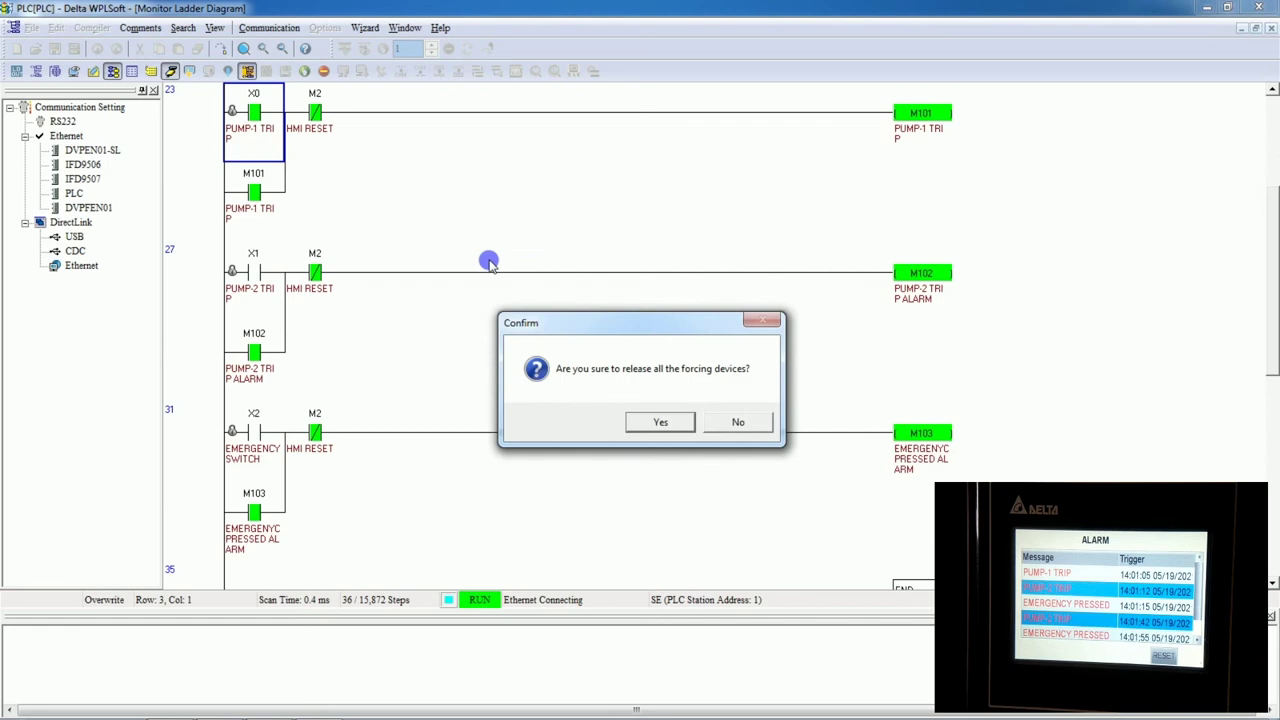
left_click(658, 423)
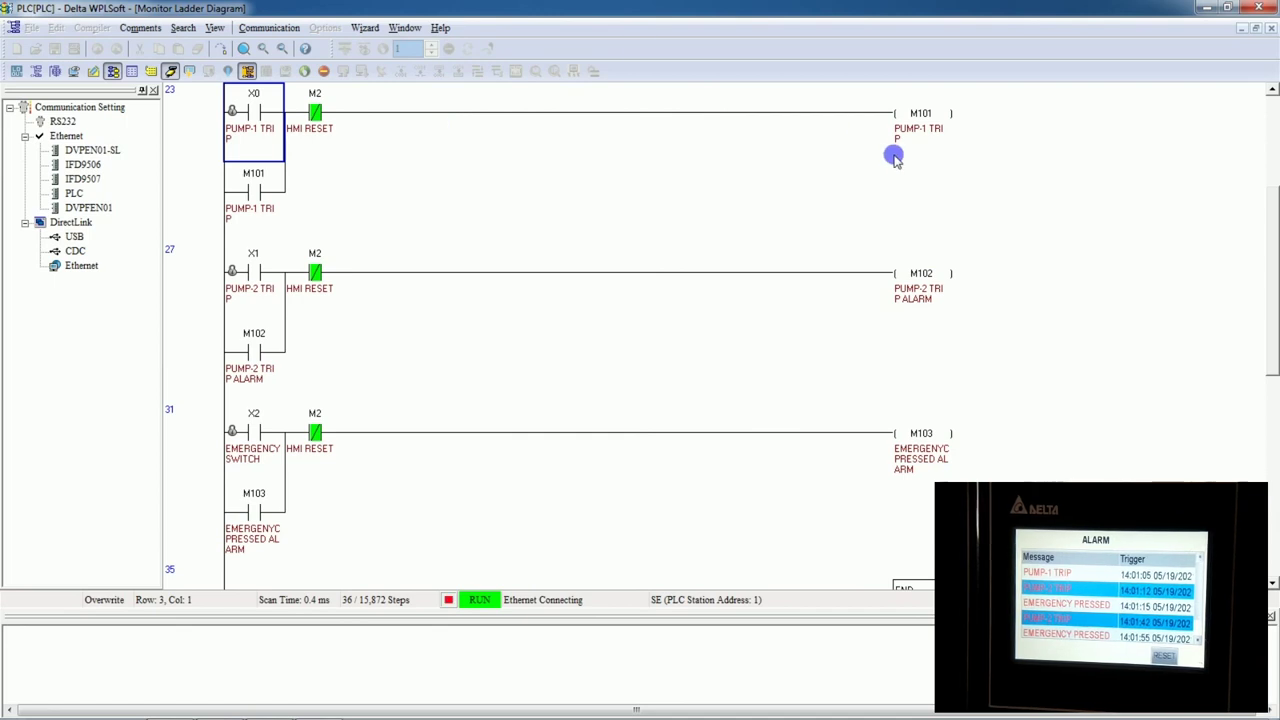
left_click(931, 154)
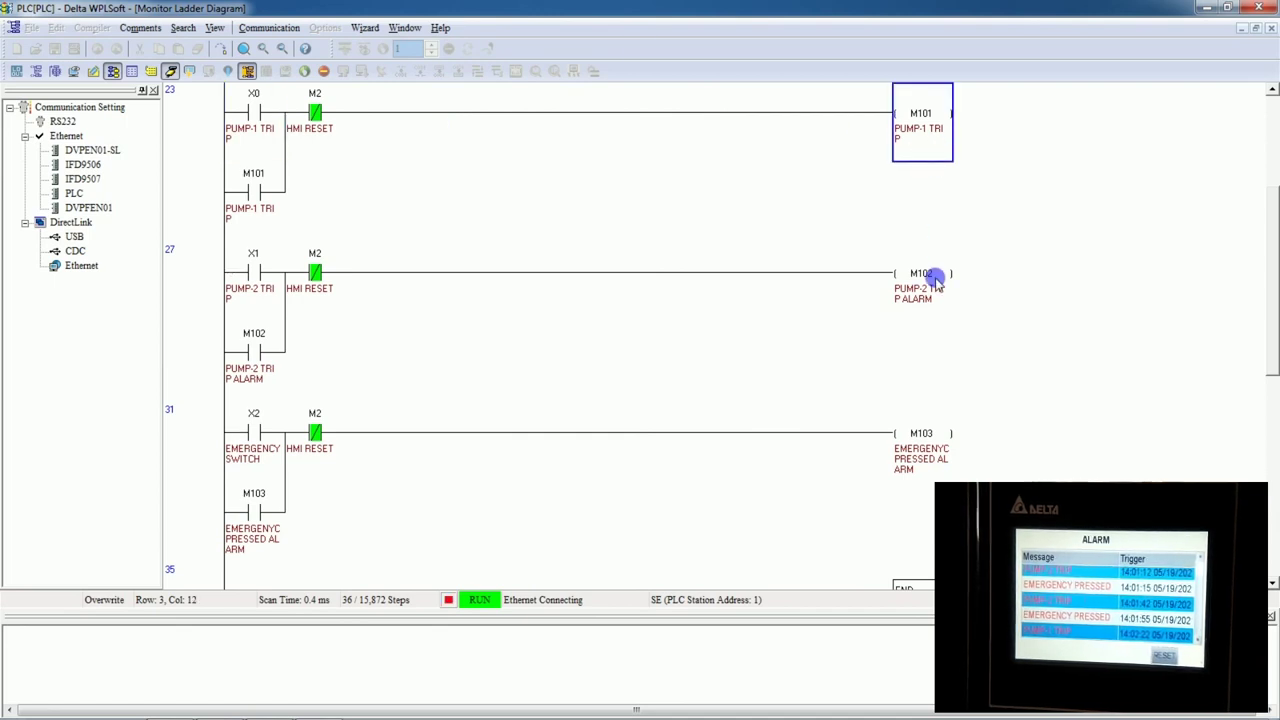